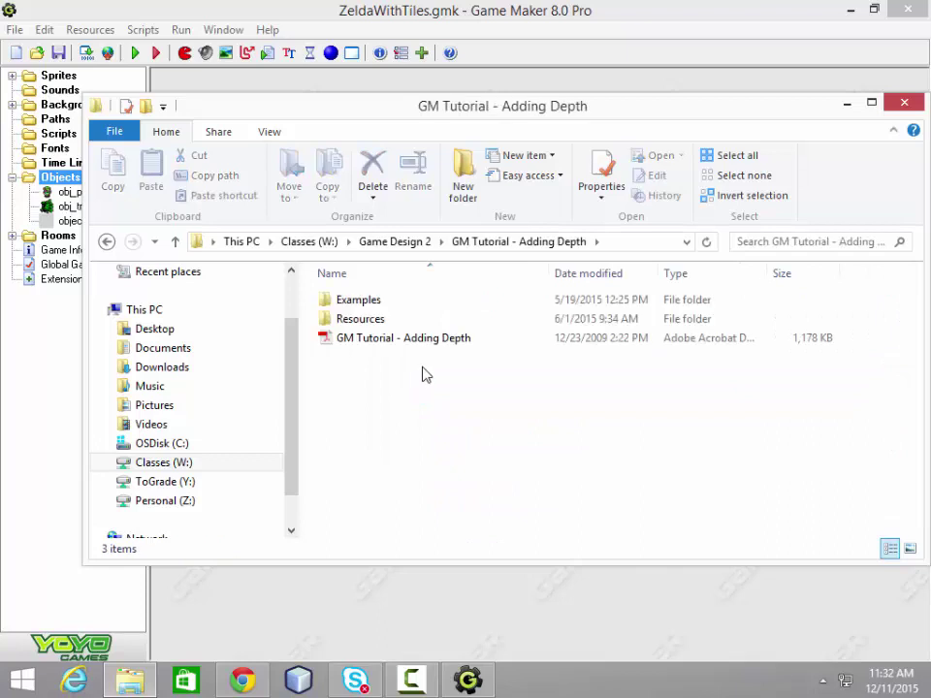
Open the parallel example project from the tutorial's Examples folder
{"action": "double_click", "coordinate": [357, 303]}
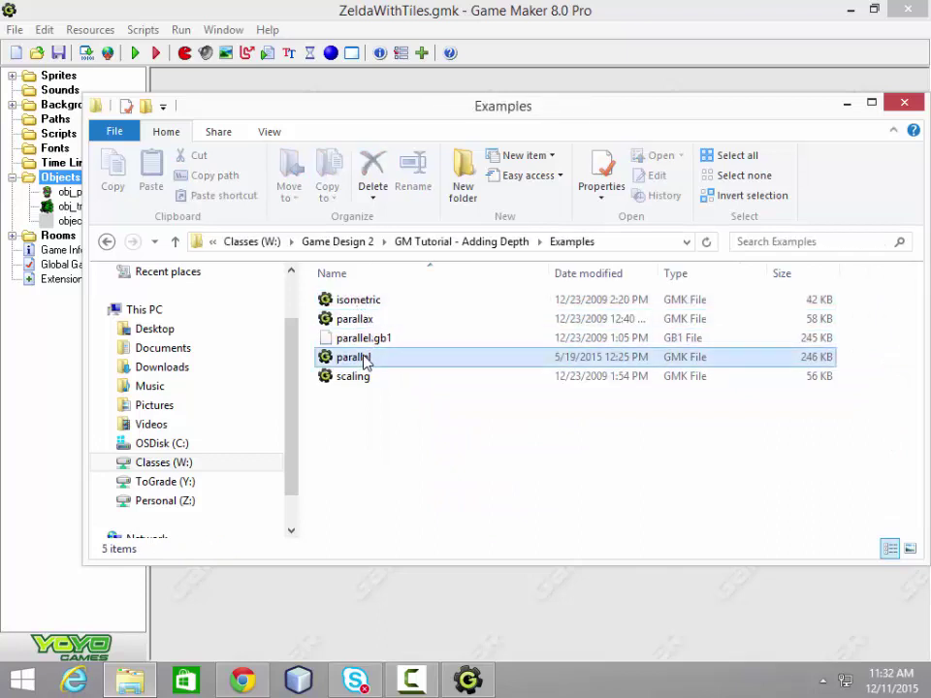
{"action": "left_click", "coordinate": [374, 357]}
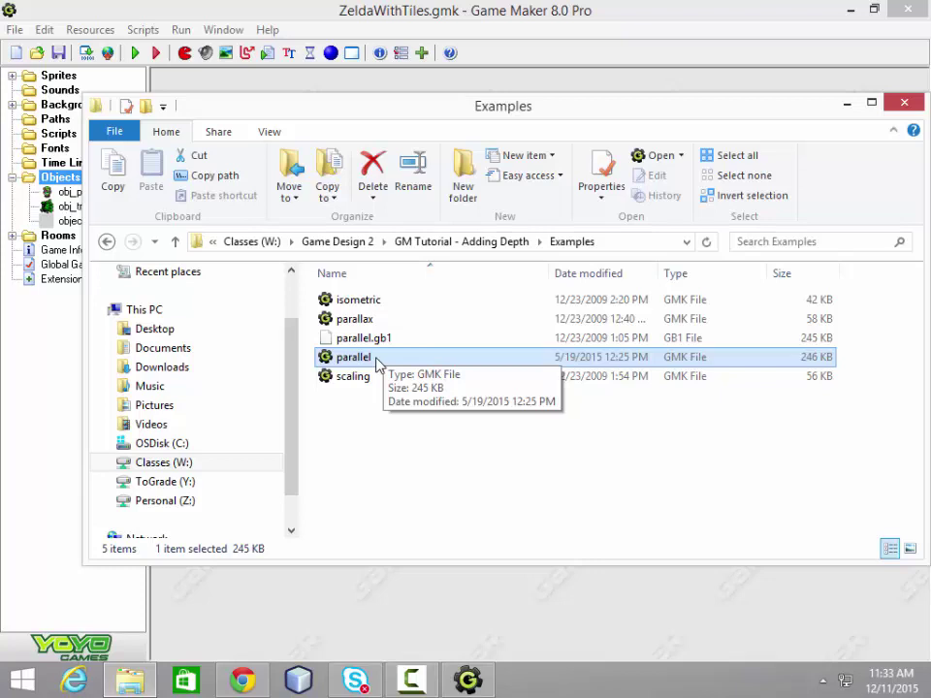
{"action": "double_click", "coordinate": [375, 358]}
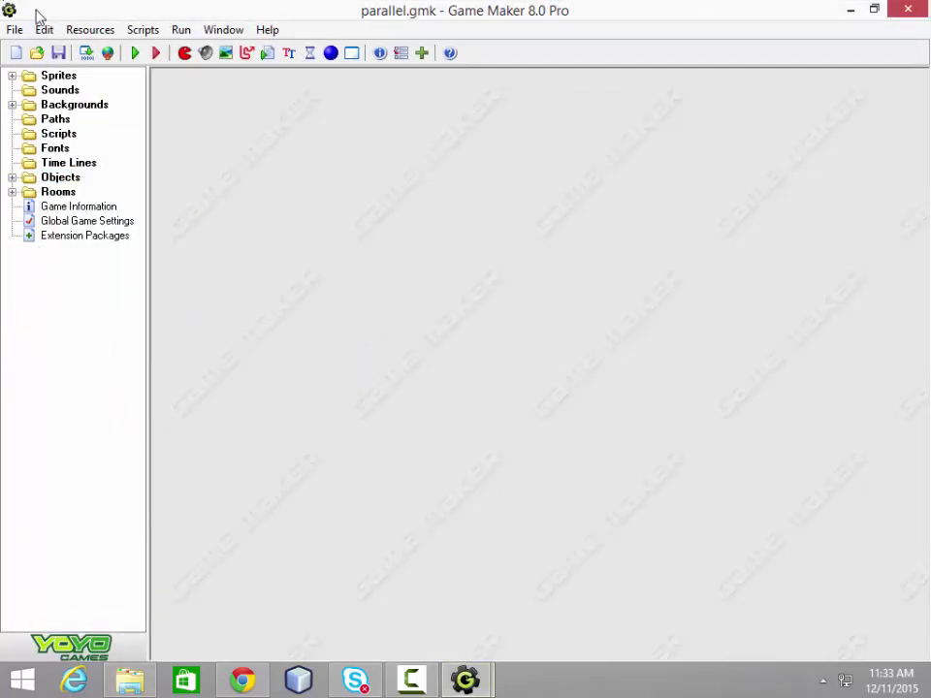
Show the project's objects and open the rm_main room in a maximized window to view its layout
{"action": "left_click", "coordinate": [12, 178]}
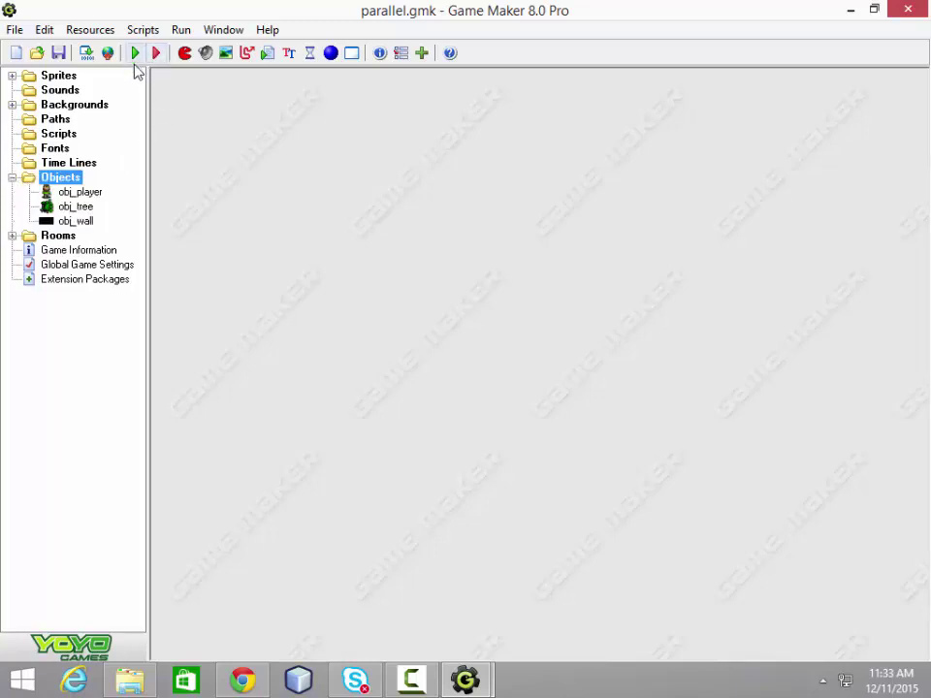
{"action": "left_click", "coordinate": [13, 236]}
{"action": "left_click", "coordinate": [58, 251]}
{"action": "double_click", "coordinate": [58, 253]}
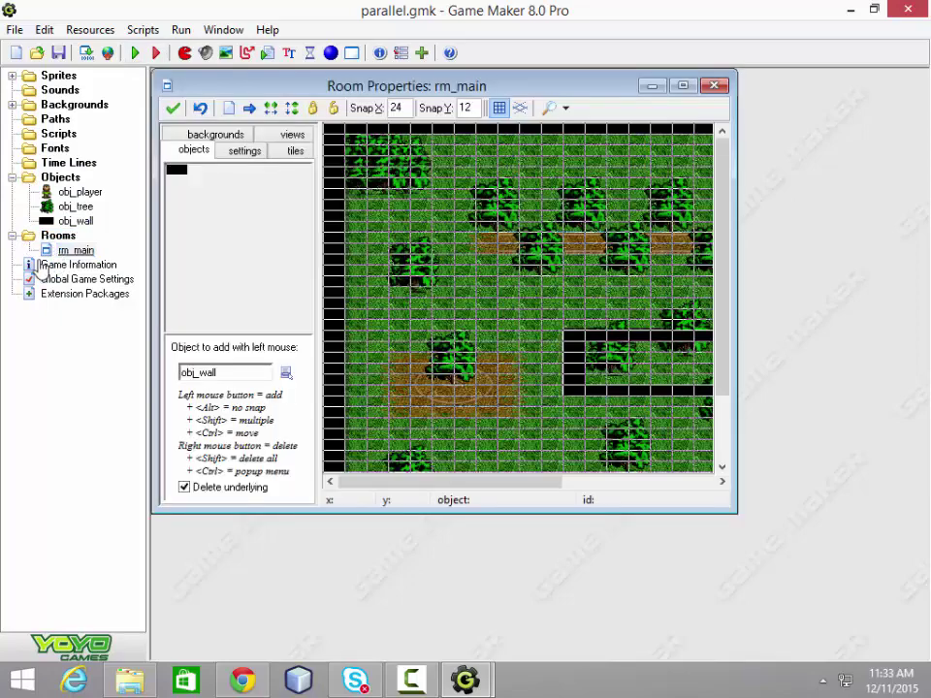
{"action": "left_click", "coordinate": [683, 86]}
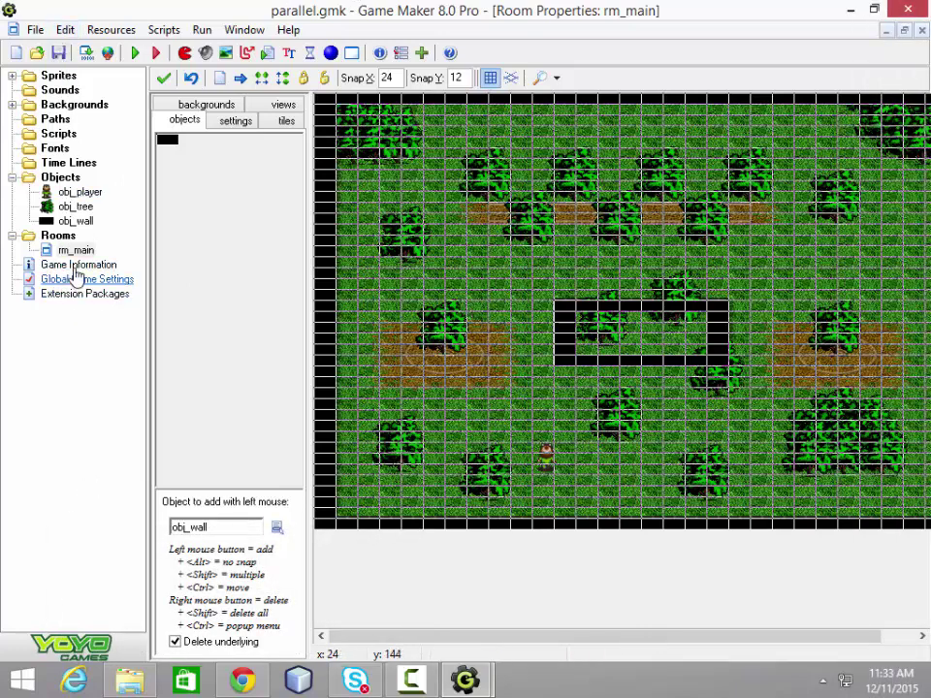
Open obj_player and review the actions of its Create, End Step, collision, no-key and Left key events
{"action": "left_click", "coordinate": [81, 193]}
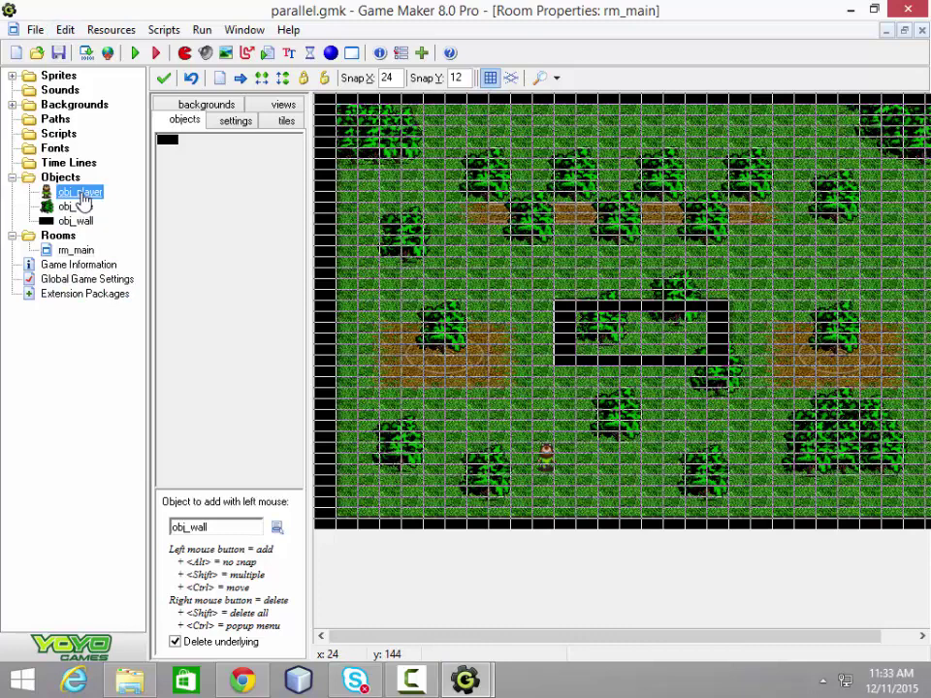
{"action": "double_click", "coordinate": [81, 194]}
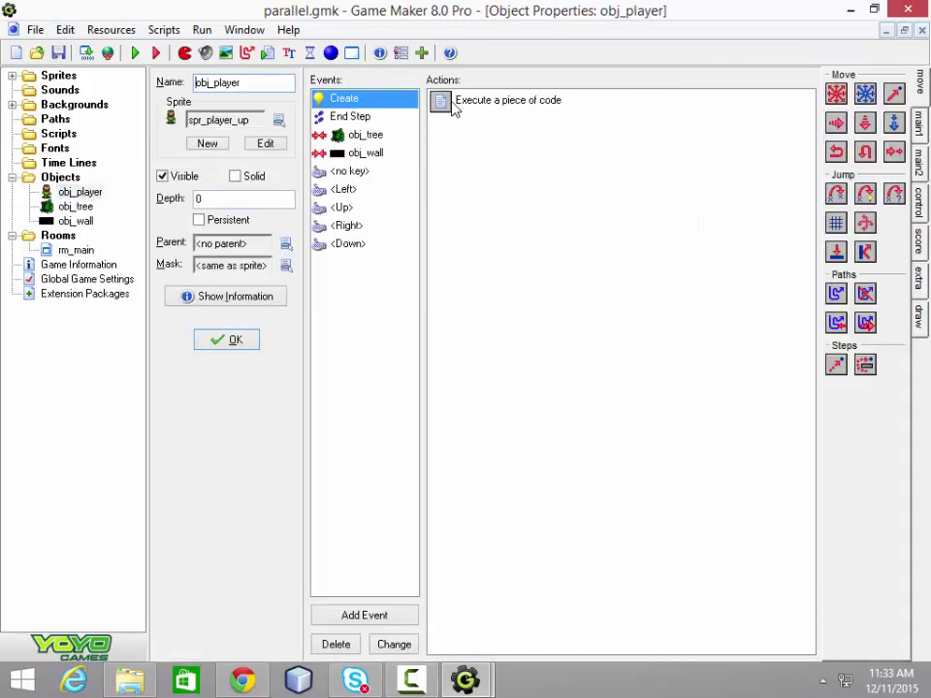
{"action": "mouse_move", "coordinate": [452, 108]}
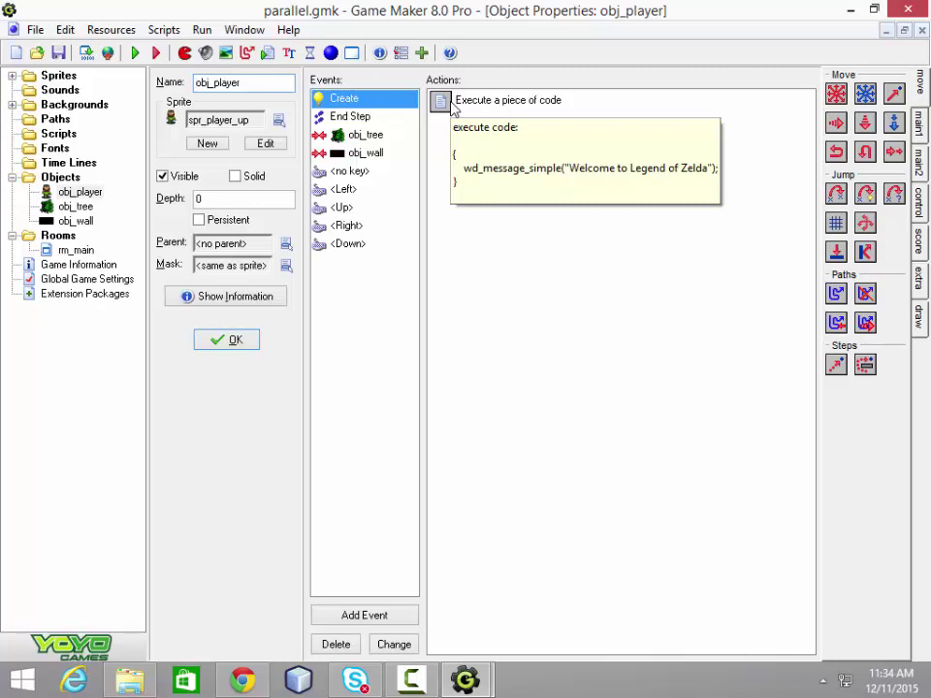
{"action": "left_click", "coordinate": [393, 117]}
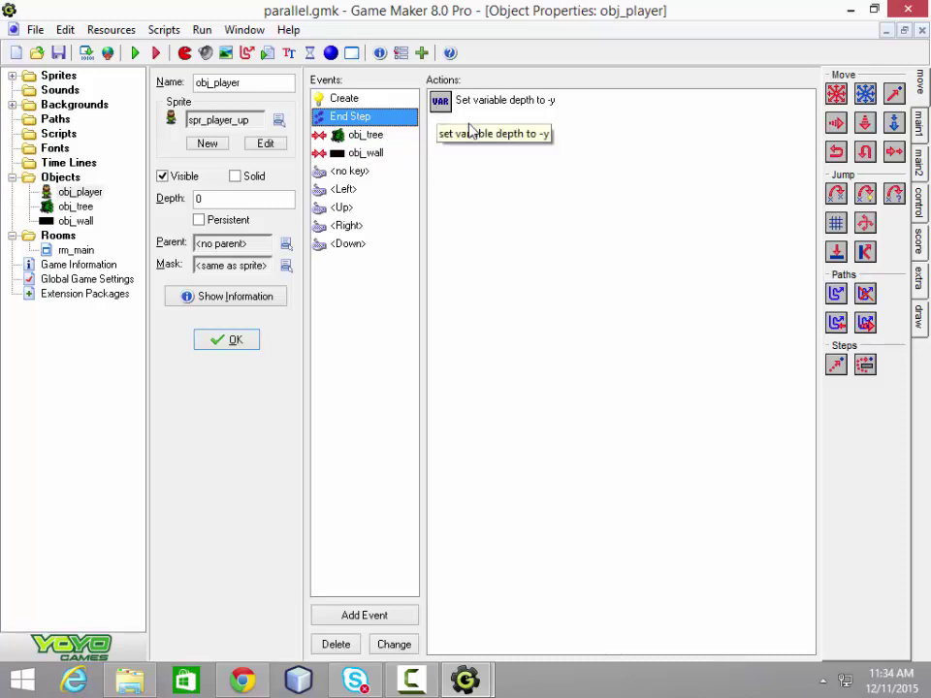
{"action": "left_click", "coordinate": [363, 137]}
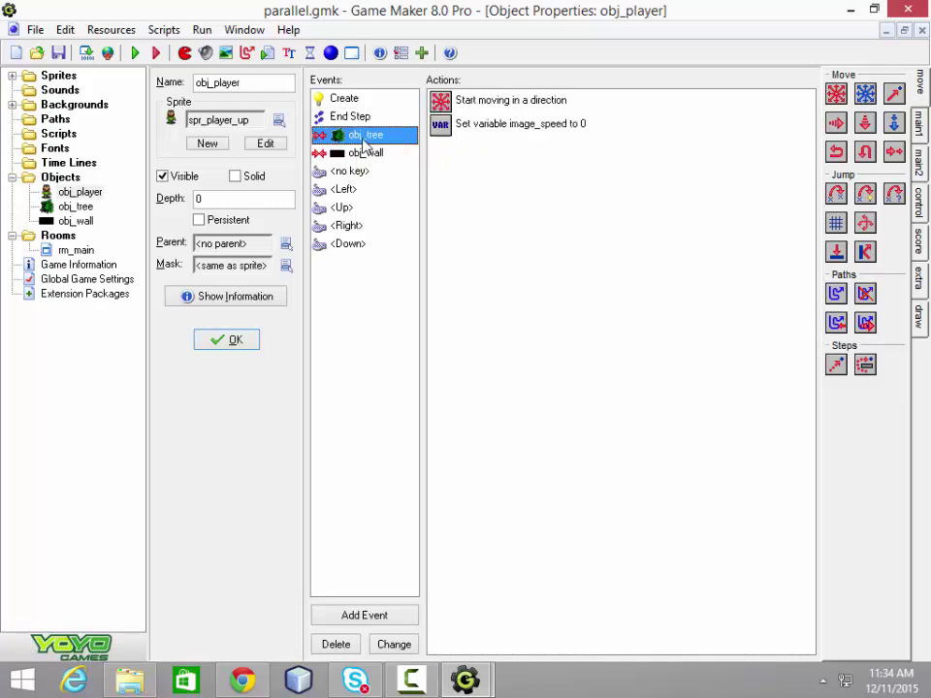
{"action": "left_click", "coordinate": [367, 155]}
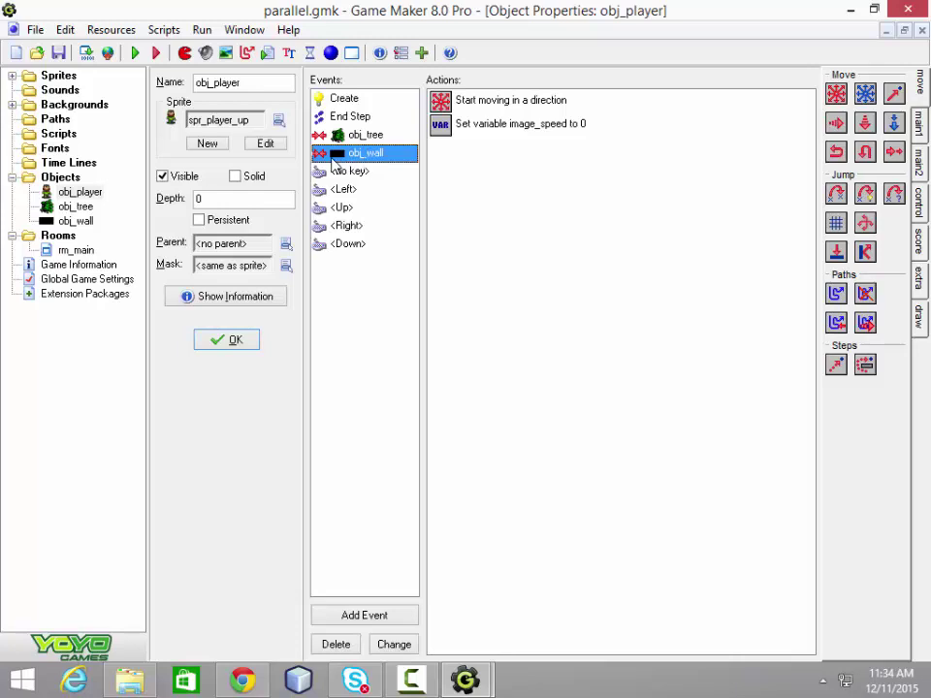
{"action": "left_click", "coordinate": [355, 173]}
{"action": "left_click", "coordinate": [354, 192]}
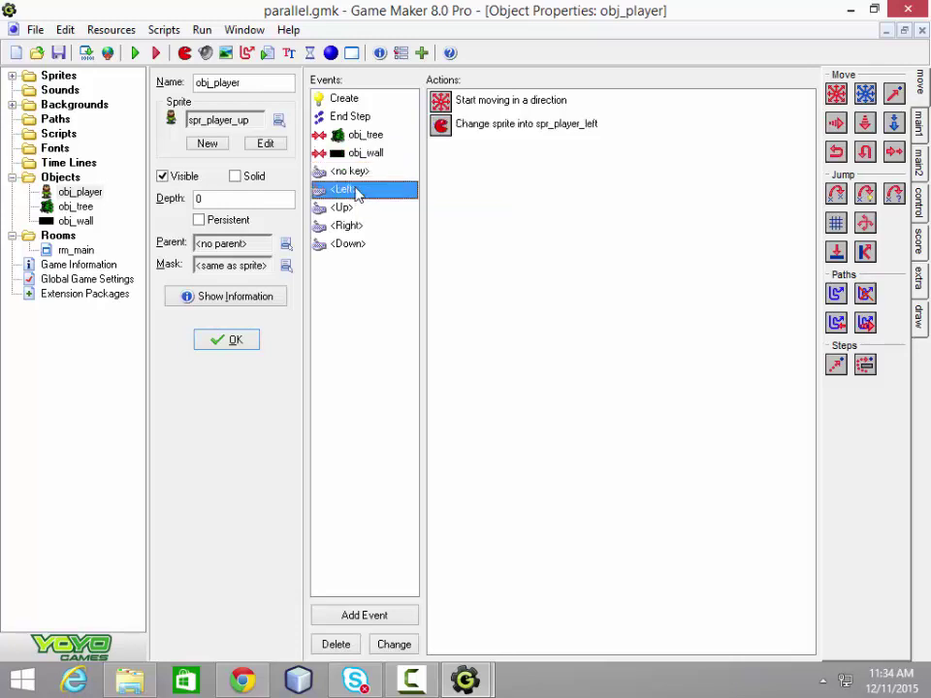
Run the parallel demo, dismiss the welcome message and walk the player around the trees to check the depth effect
{"action": "left_click", "coordinate": [136, 54]}
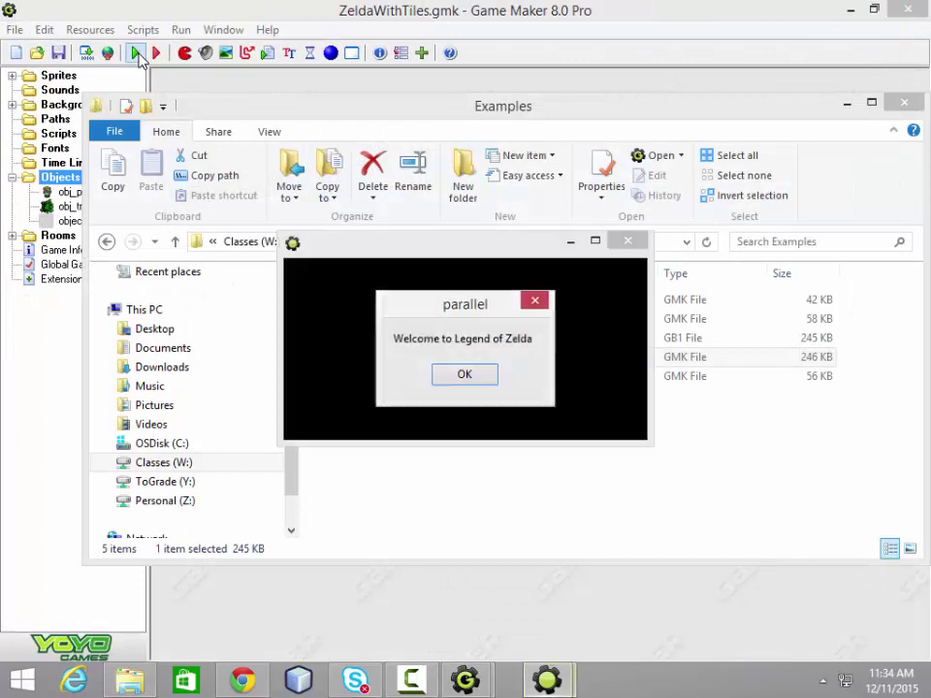
{"action": "left_click", "coordinate": [485, 382]}
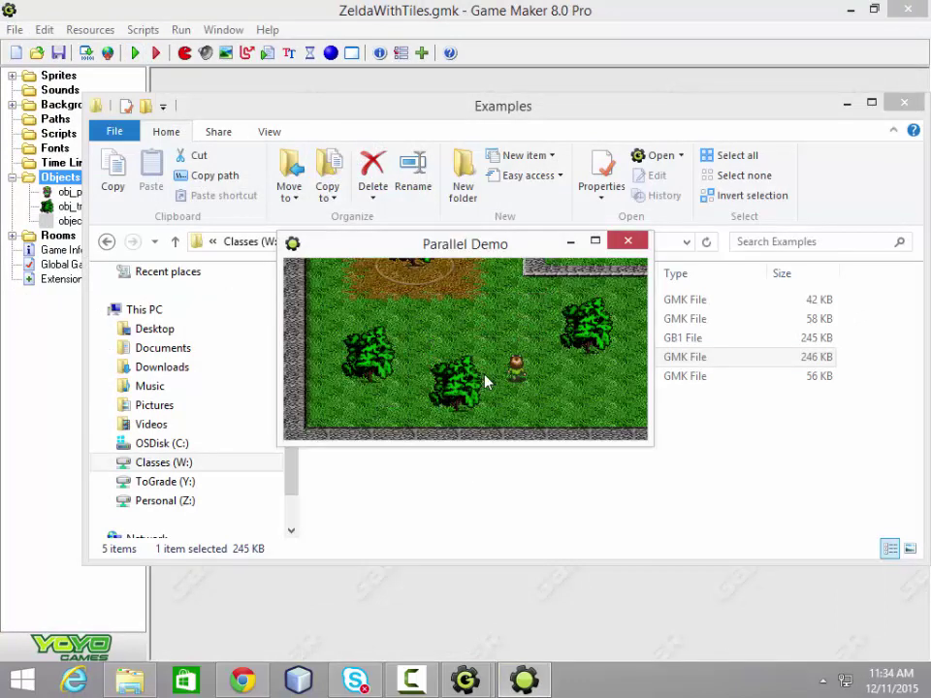
{"action": "key", "text": "Left"}
{"action": "key", "text": "Up"}
{"action": "key", "text": "Right"}
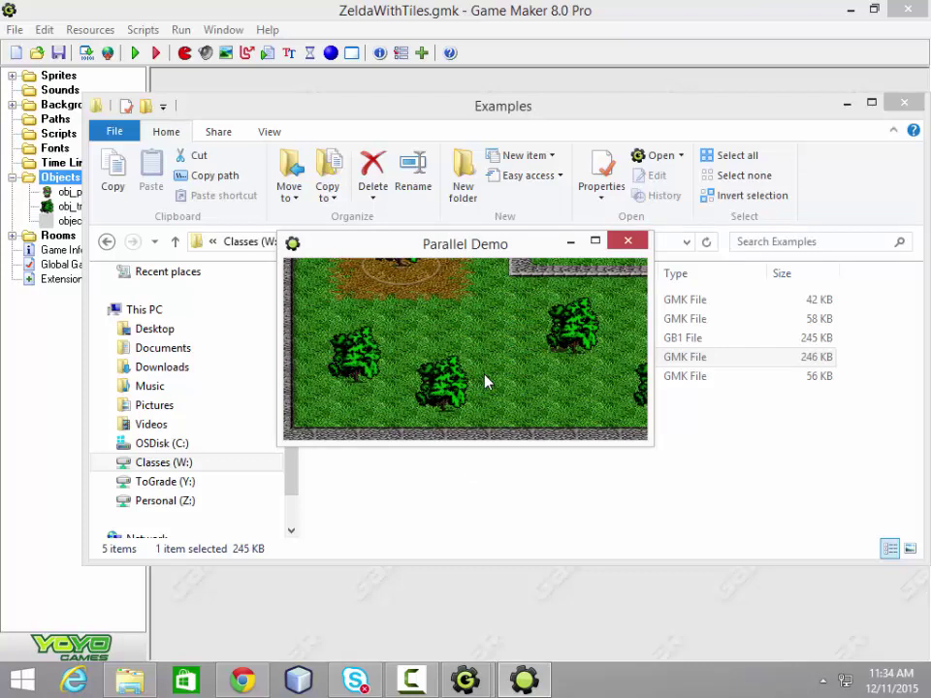
{"action": "key", "text": "Right"}
{"action": "key", "text": "Left"}
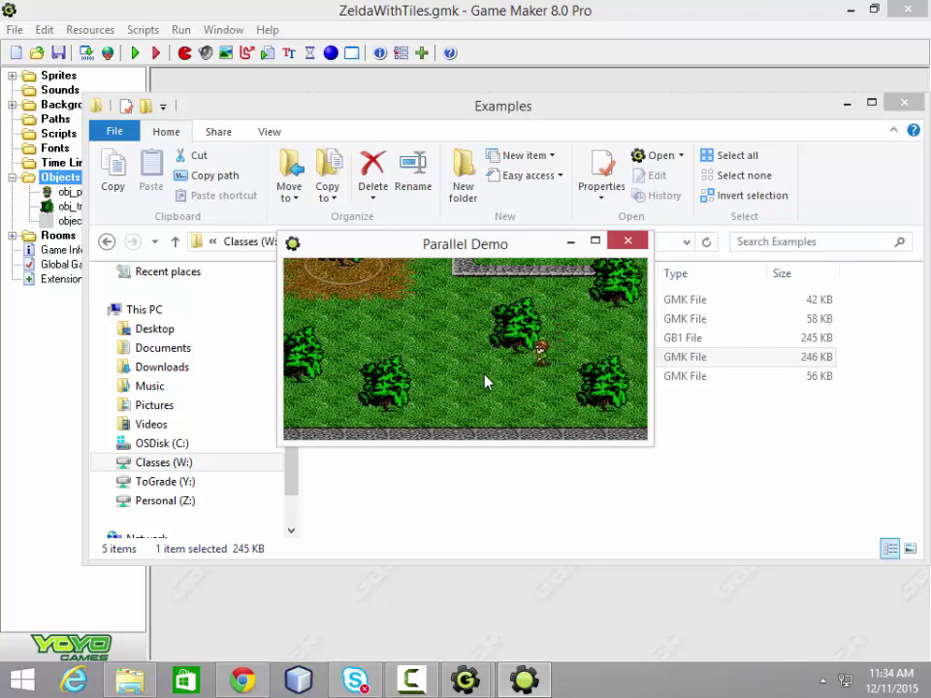
{"action": "key", "text": "Up"}
{"action": "key", "text": "Right"}
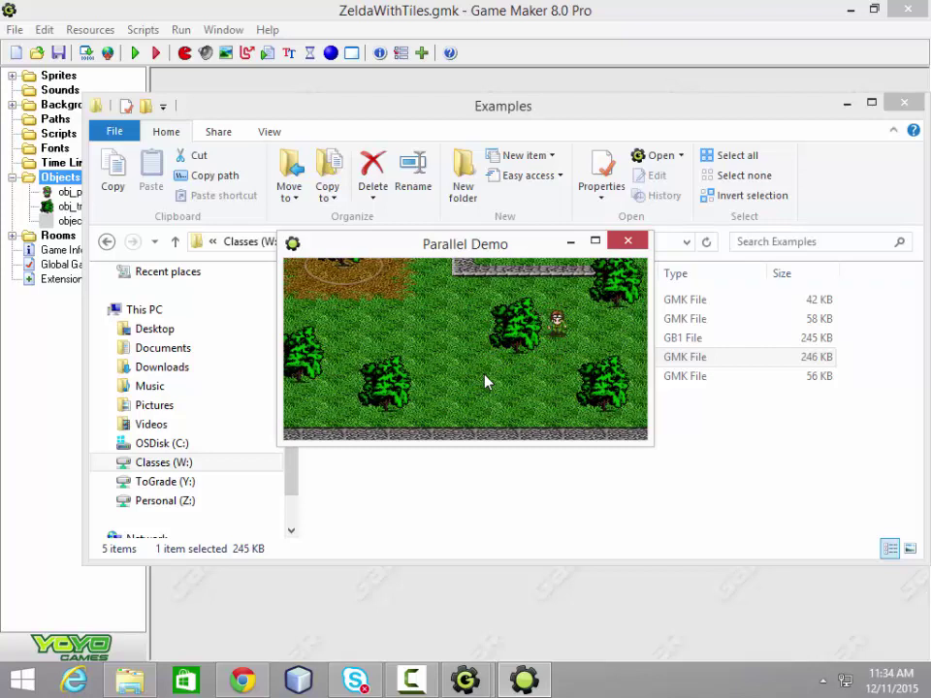
{"action": "key", "text": "Down"}
{"action": "key", "text": "Left"}
{"action": "key", "text": "Up"}
{"action": "key", "text": "Down"}
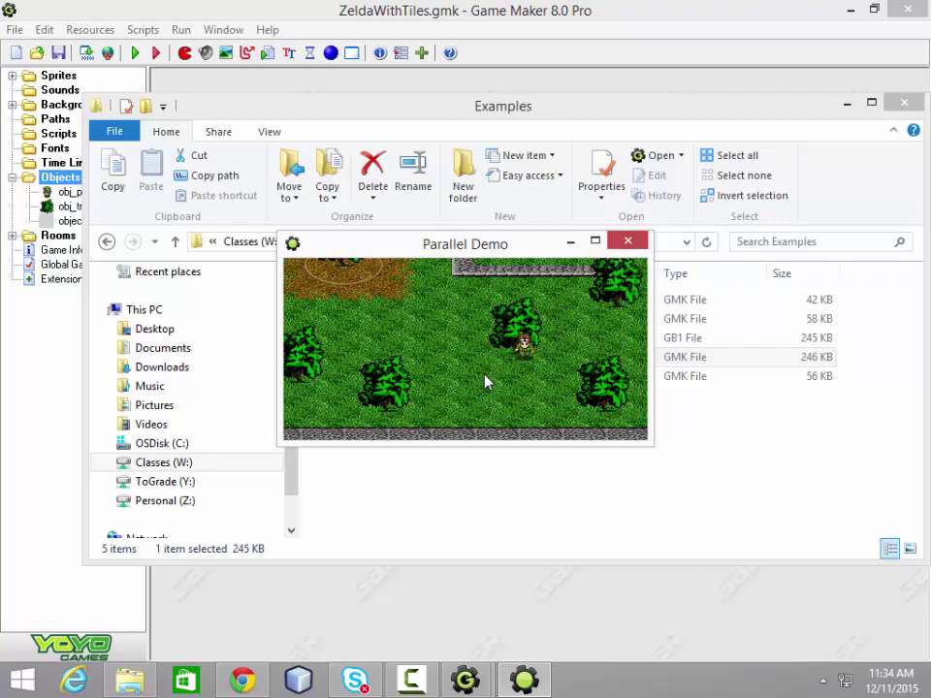
{"action": "key", "text": "Left"}
{"action": "key", "text": "Up"}
{"action": "key", "text": "Down"}
{"action": "key", "text": "Left"}
{"action": "key", "text": "Up"}
{"action": "key", "text": "Up"}
{"action": "key", "text": "Right"}
{"action": "key", "text": "Down"}
{"action": "key", "text": "Left"}
{"action": "key", "text": "Up"}
{"action": "key", "text": "Right"}
{"action": "key", "text": "Right"}
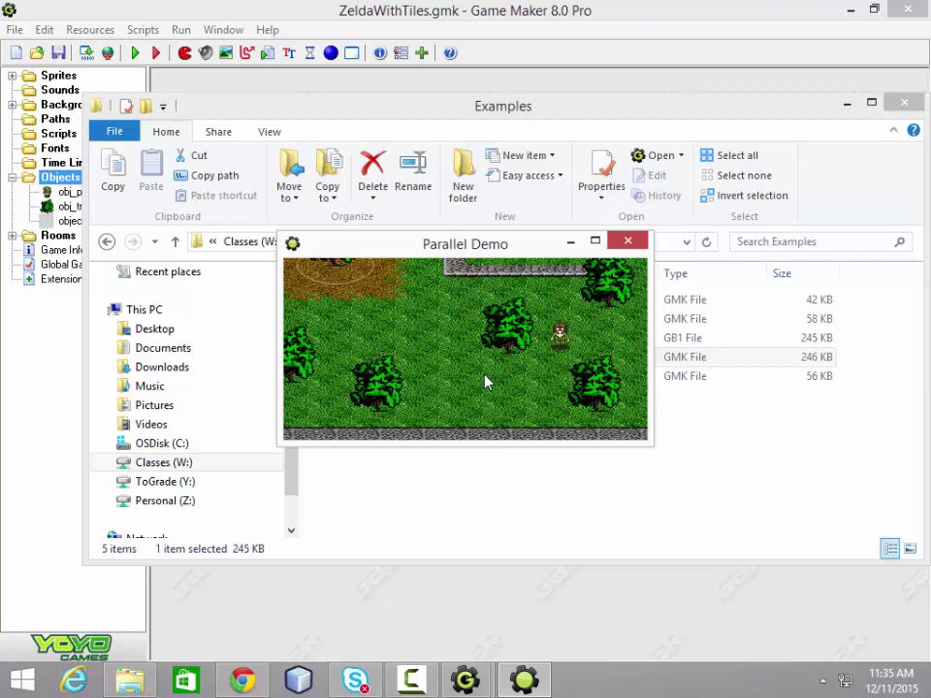
{"action": "key", "text": "Down"}
{"action": "key", "text": "Left"}
{"action": "key", "text": "Up"}
{"action": "key", "text": "Left"}
{"action": "key", "text": "Up"}
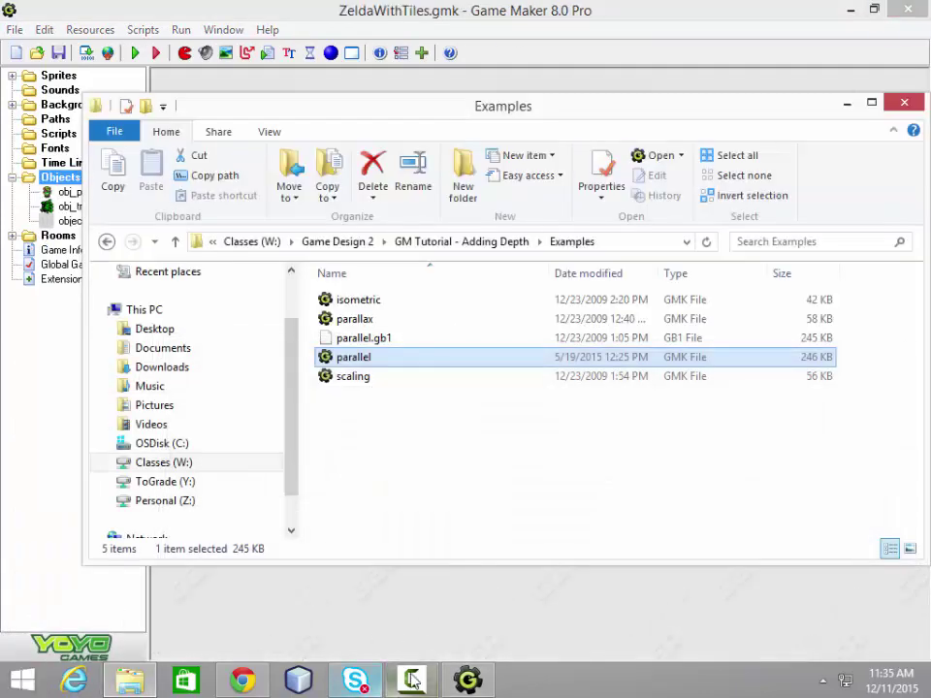
Switch to the ZeldaWithTiles project, run its game and dismiss the welcome message
{"action": "left_click", "coordinate": [469, 683]}
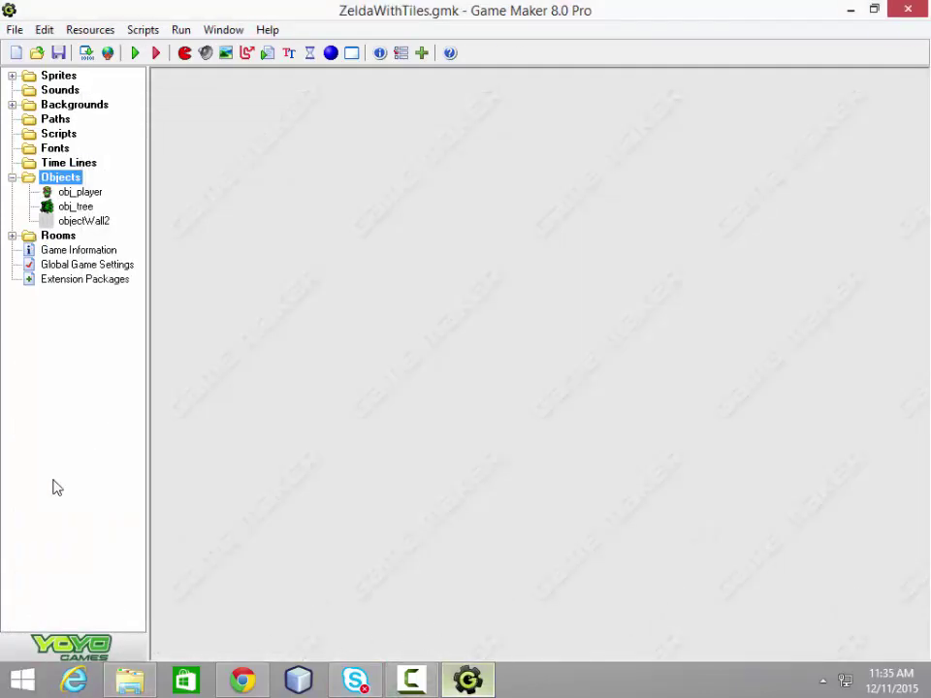
{"action": "left_click", "coordinate": [137, 53]}
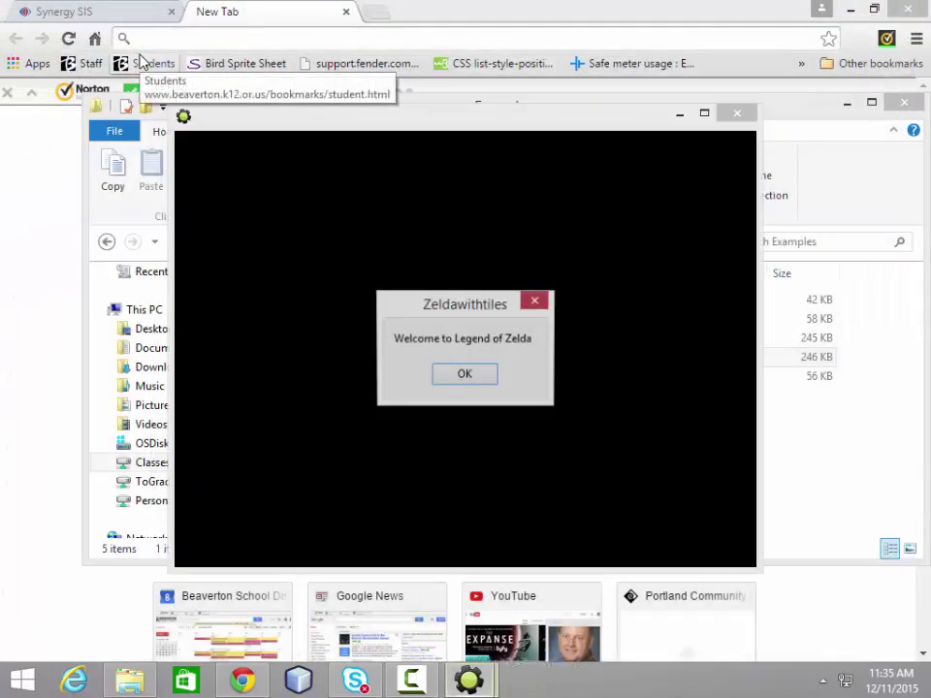
{"action": "key", "text": "Return"}
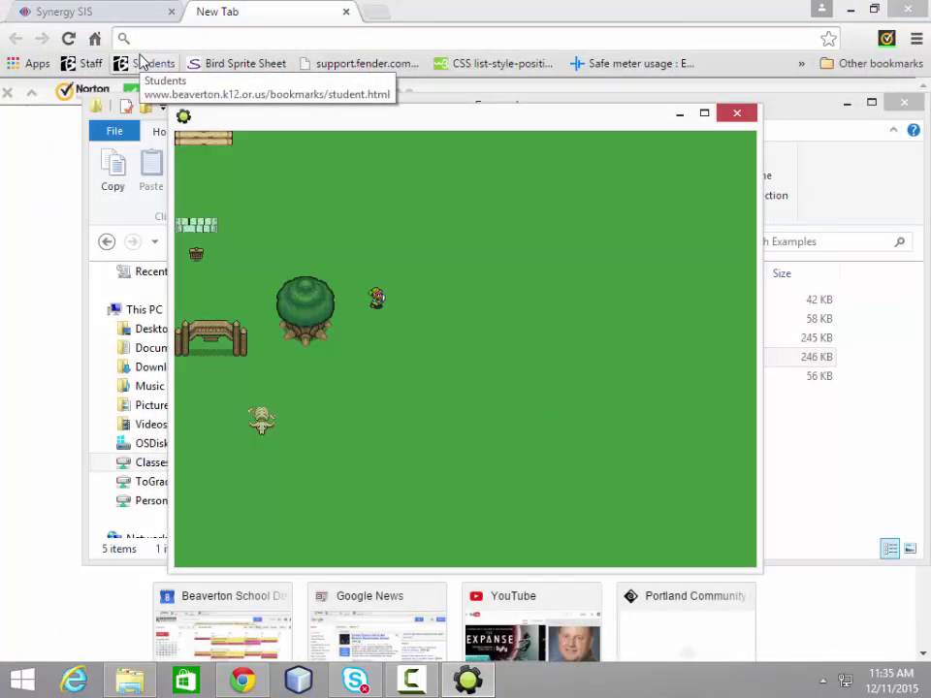
Walk the player around the large tree and behind the wooden gate to check depth, and close the game
{"action": "key", "text": "Right"}
{"action": "key", "text": "Down"}
{"action": "key", "text": "Left"}
{"action": "key", "text": "Left"}
{"action": "key", "text": "Up"}
{"action": "key", "text": "Up"}
{"action": "key", "text": "Right"}
{"action": "key", "text": "Left"}
{"action": "key", "text": "Right"}
{"action": "key", "text": "Right"}
{"action": "key", "text": "Up"}
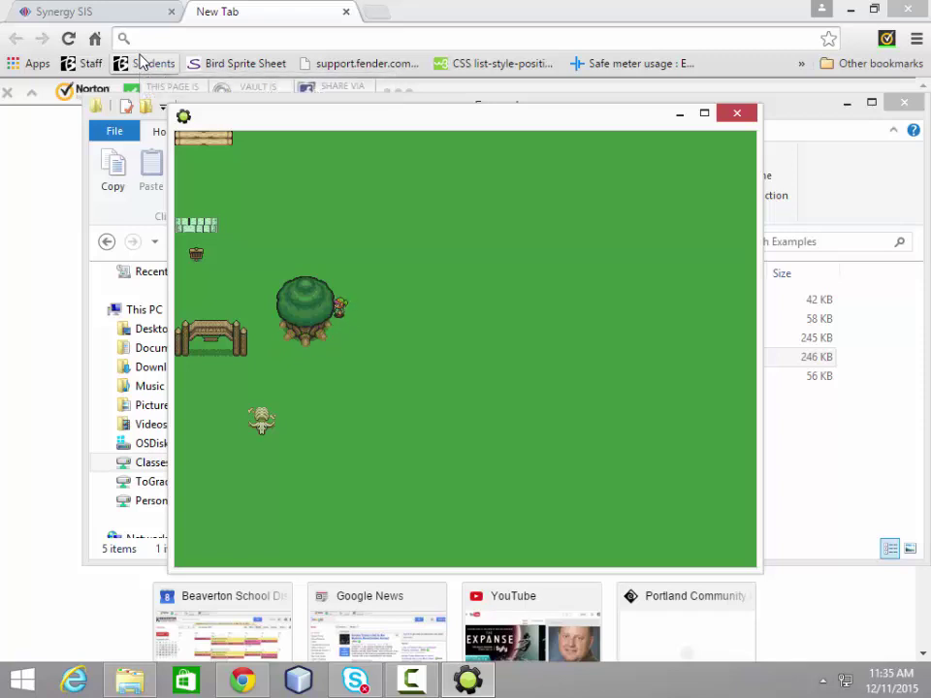
{"action": "key", "text": "Up"}
{"action": "key", "text": "Left"}
{"action": "key", "text": "Up"}
{"action": "key", "text": "Right"}
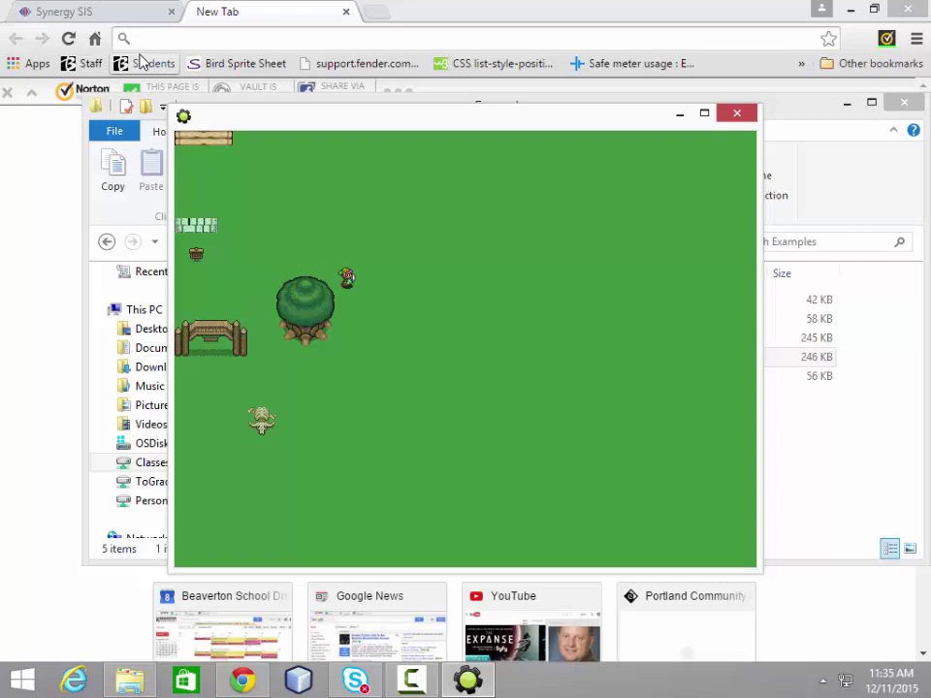
{"action": "key", "text": "Down"}
{"action": "key", "text": "Left"}
{"action": "key", "text": "Up"}
{"action": "key", "text": "Down"}
{"action": "key", "text": "Down"}
{"action": "key", "text": "Up"}
{"action": "key", "text": "Up"}
{"action": "key", "text": "Down"}
{"action": "key", "text": "Right"}
{"action": "key", "text": "Up"}
{"action": "key", "text": "Left"}
{"action": "key", "text": "Up"}
{"action": "key", "text": "Right"}
{"action": "key", "text": "Up"}
{"action": "key", "text": "Up"}
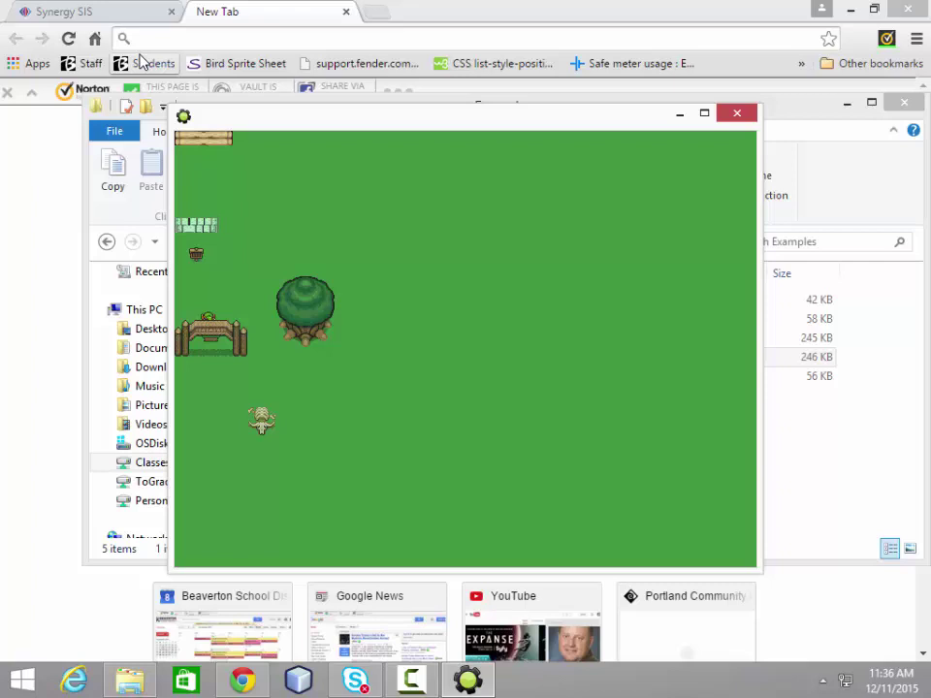
{"action": "left_click", "coordinate": [747, 116]}
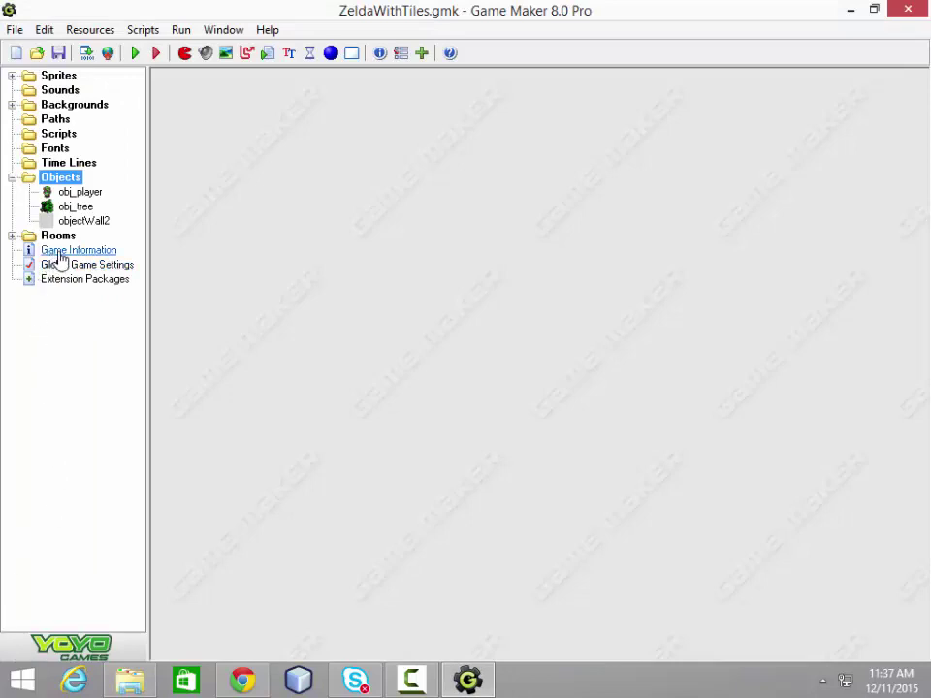
Create a new background resource in the ZeldaWithTiles project
{"action": "left_click", "coordinate": [13, 105]}
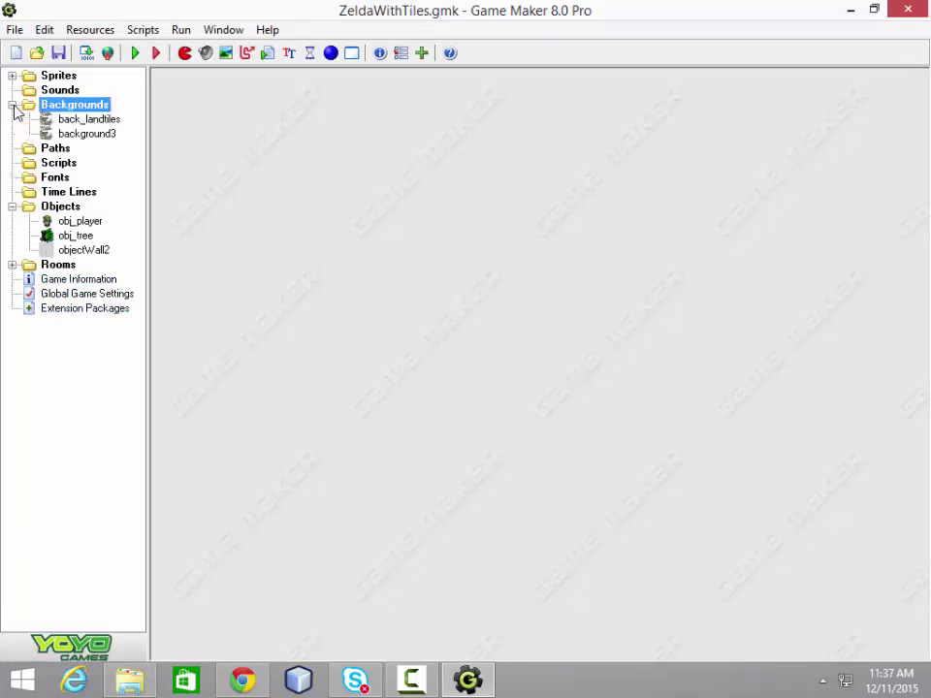
{"action": "right_click", "coordinate": [64, 113]}
{"action": "left_click", "coordinate": [77, 116]}
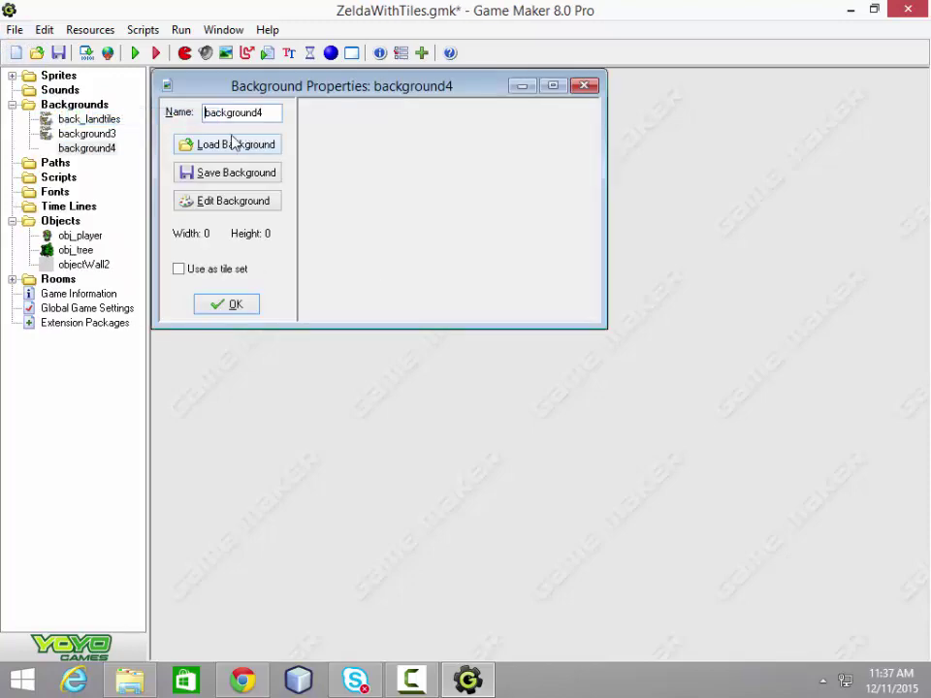
Preview the ZeldaTiles.gmbck image in the Zelda folder, cancel loading it and close the background's properties
{"action": "left_click", "coordinate": [236, 144]}
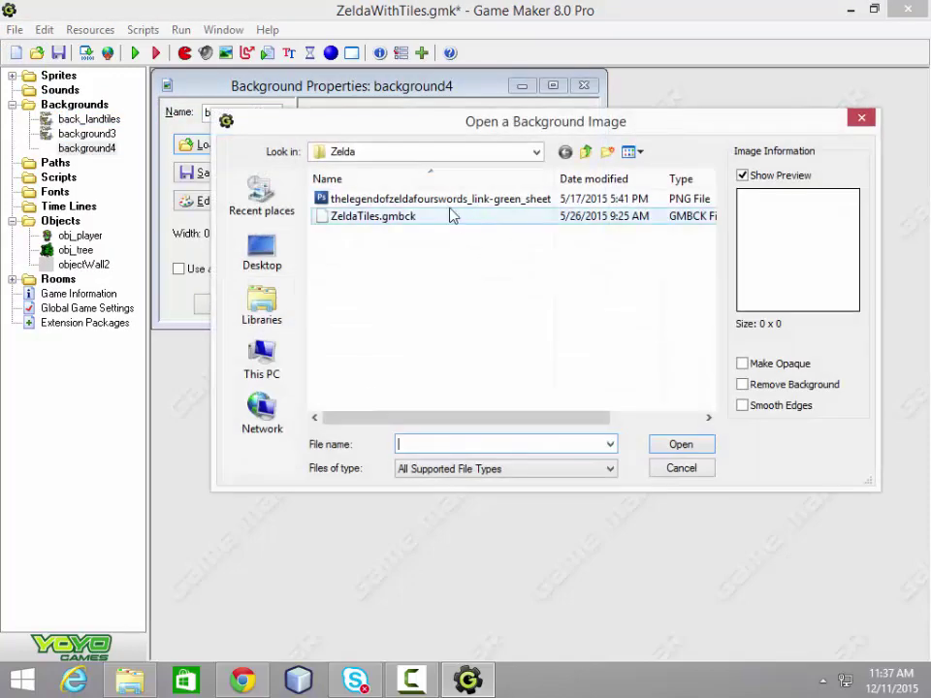
{"action": "left_click", "coordinate": [535, 152]}
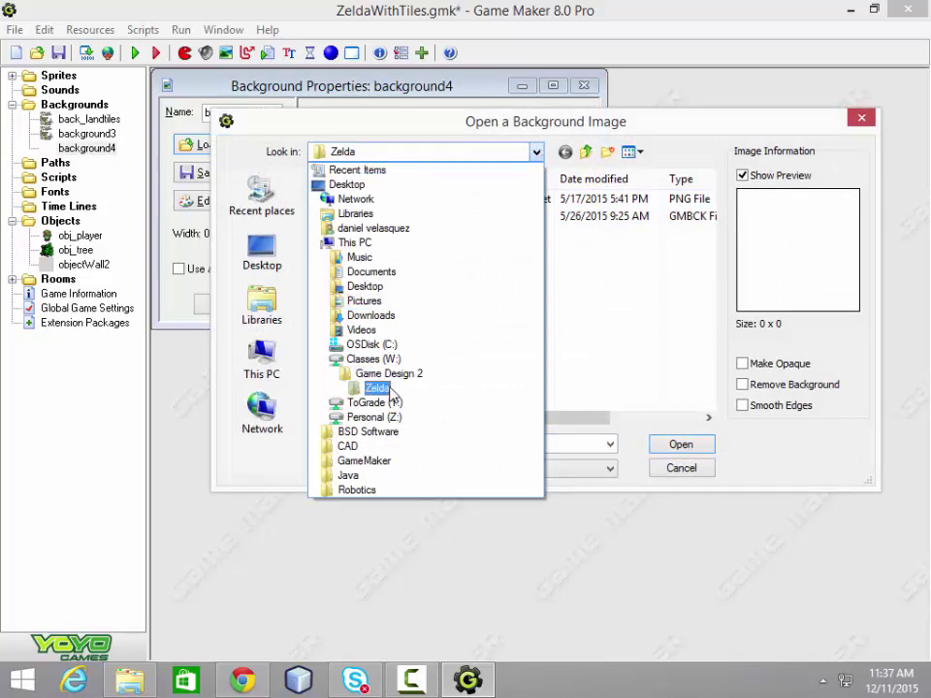
{"action": "left_click", "coordinate": [710, 125]}
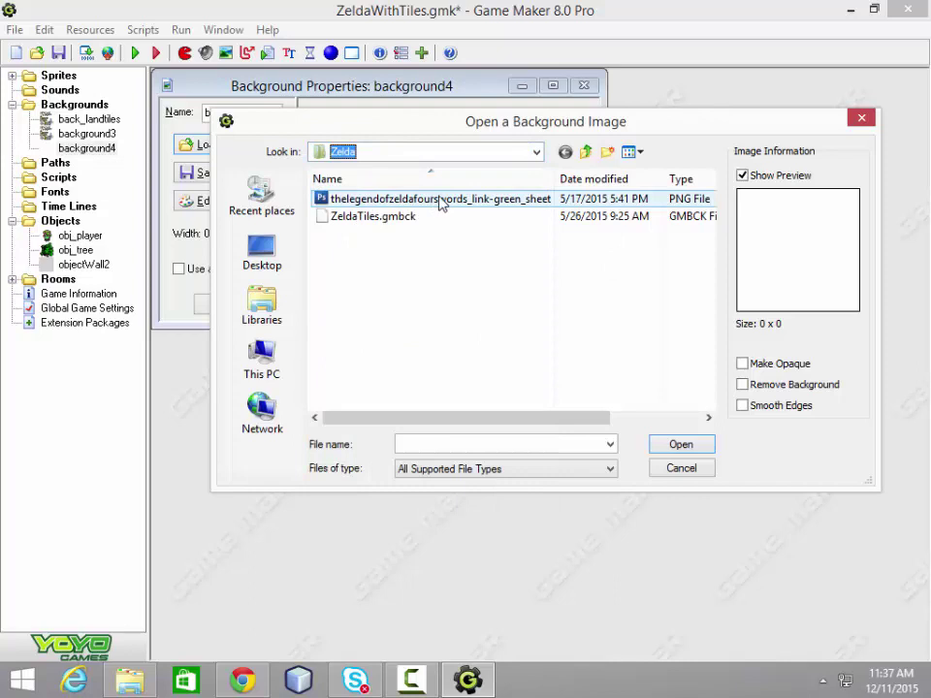
{"action": "left_click", "coordinate": [380, 219]}
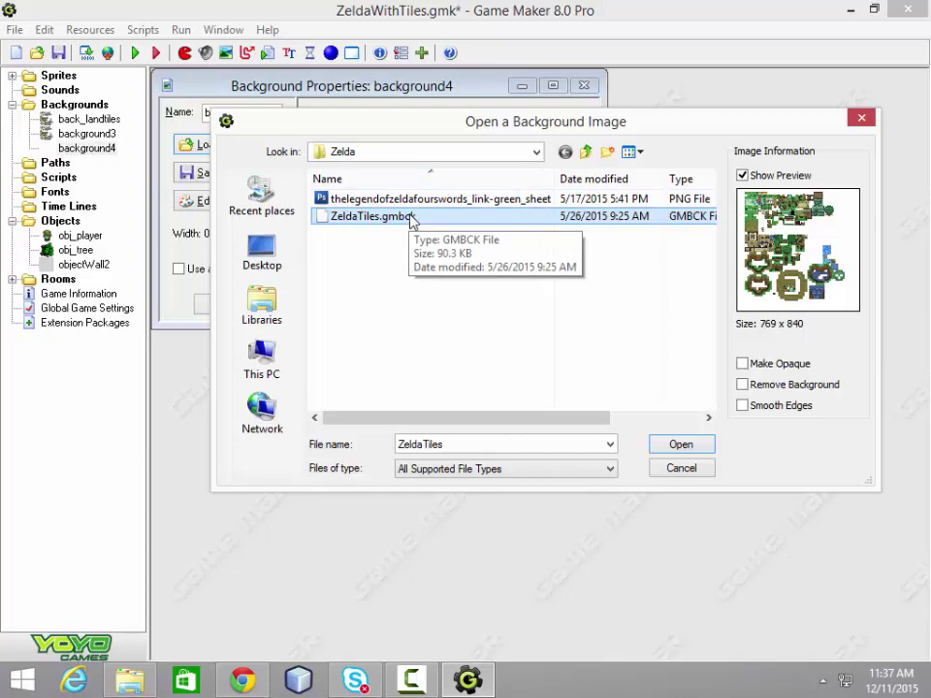
{"action": "left_click", "coordinate": [681, 468]}
{"action": "left_click", "coordinate": [583, 86]}
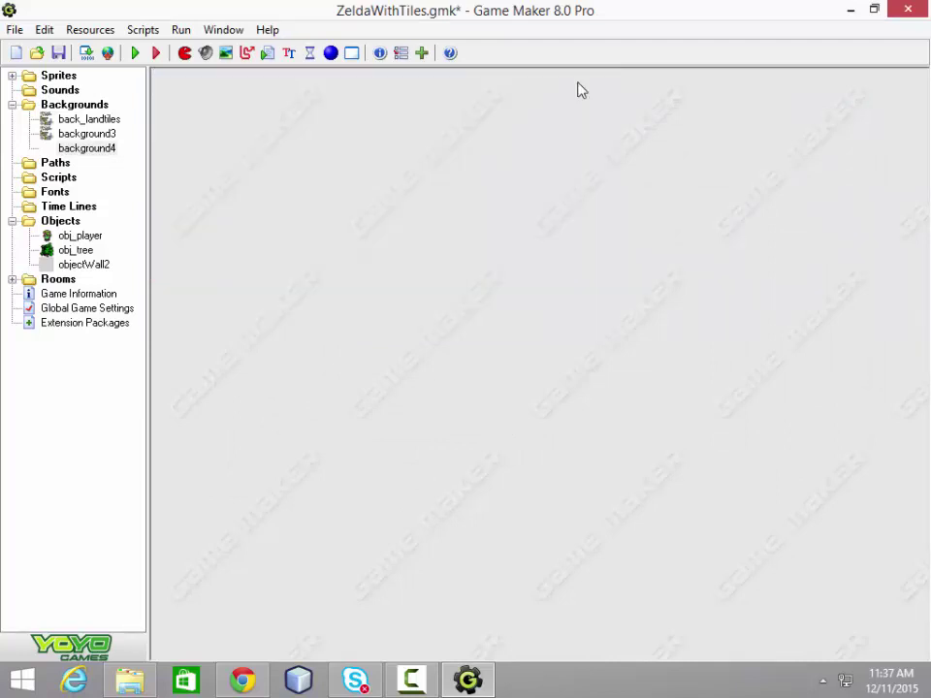
Delete the background4 resource and confirm its removal
{"action": "right_click", "coordinate": [90, 149]}
{"action": "left_click", "coordinate": [123, 255]}
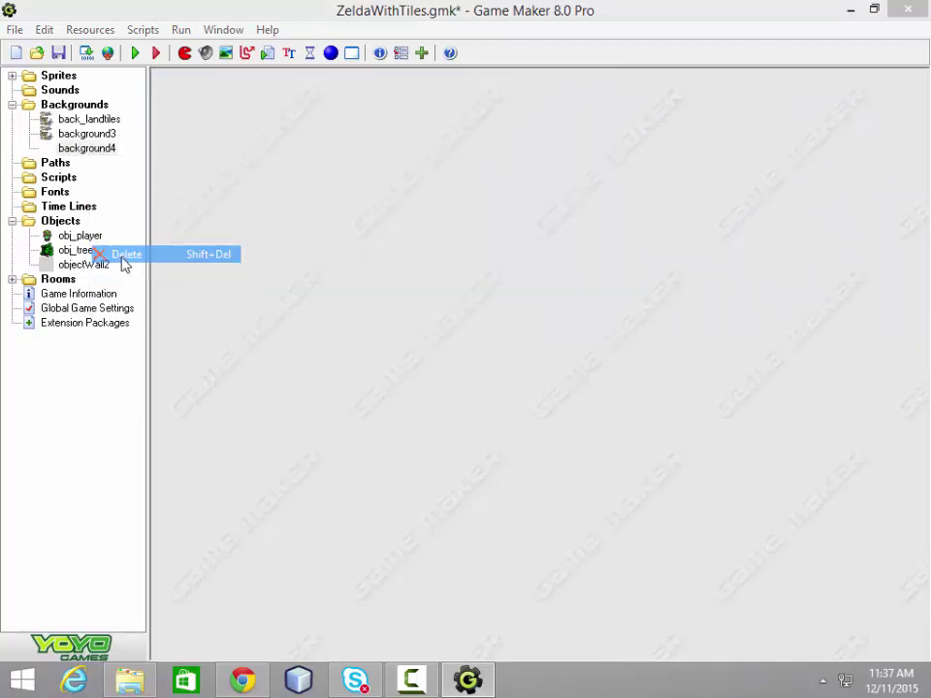
{"action": "left_click", "coordinate": [429, 382]}
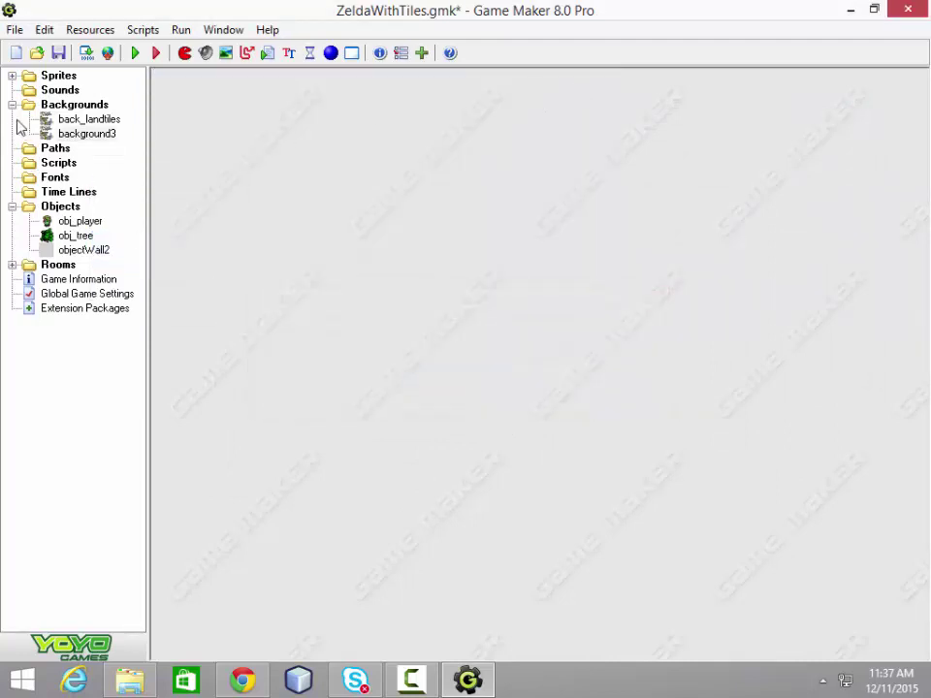
Open the back_landtiles background at full size and enable its use as a tile set
{"action": "double_click", "coordinate": [97, 126]}
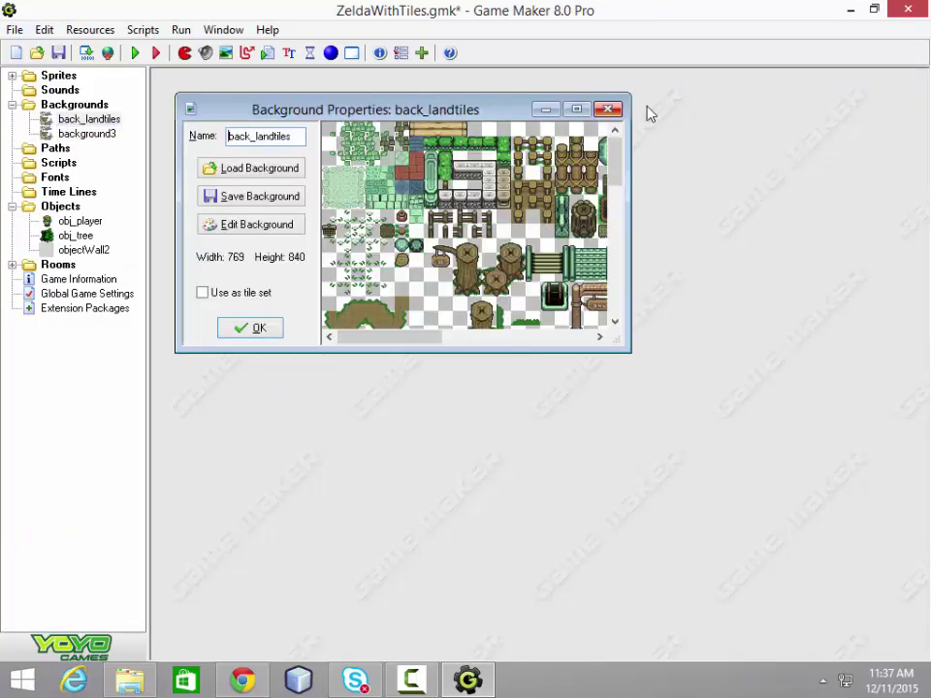
{"action": "left_click", "coordinate": [579, 110]}
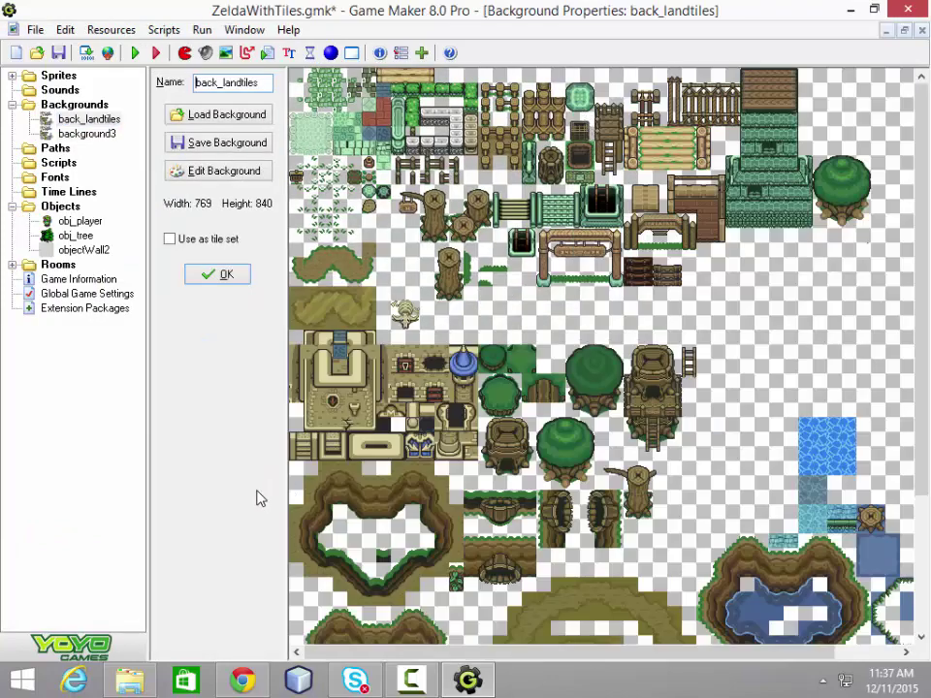
{"action": "left_click", "coordinate": [170, 238]}
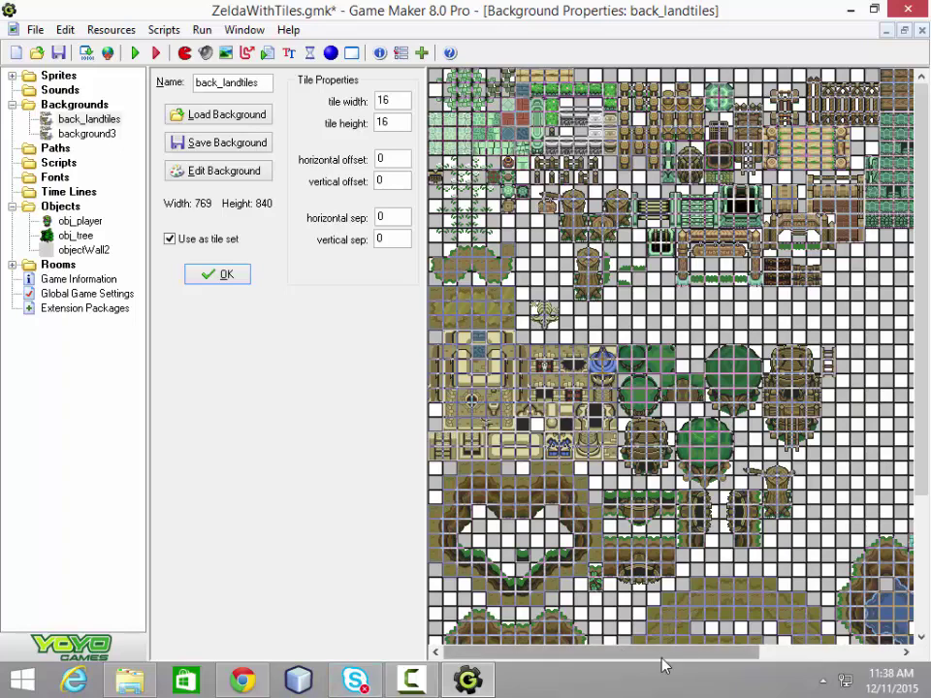
Examine the whole back_landtiles sheet to see how the tile grid divides the terrain, trees and water artwork
{"action": "left_click", "coordinate": [822, 659]}
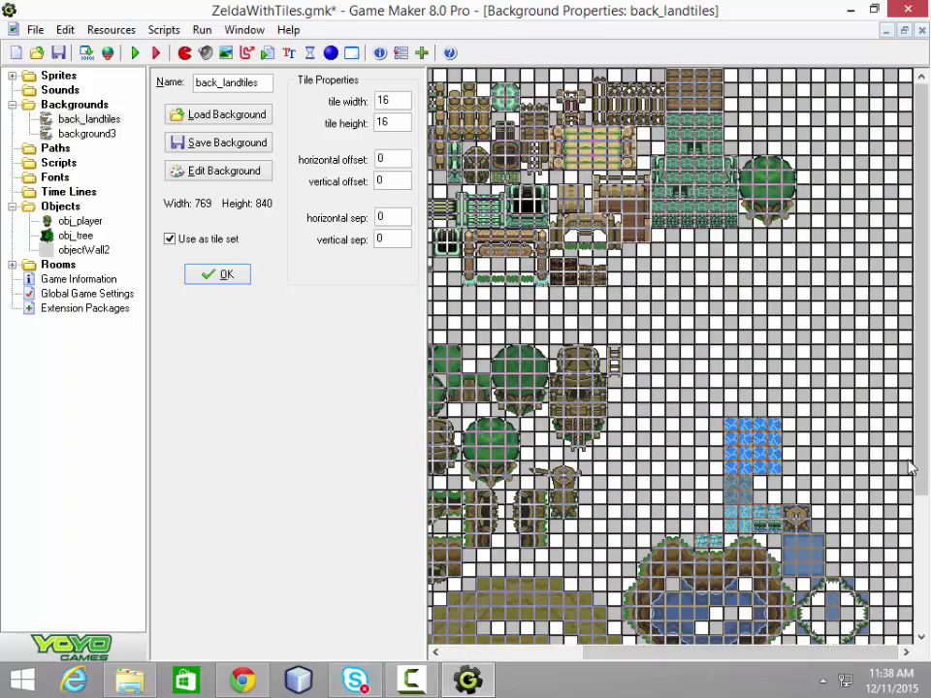
{"action": "left_click_drag", "start_coordinate": [929, 563], "coordinate": [929, 601]}
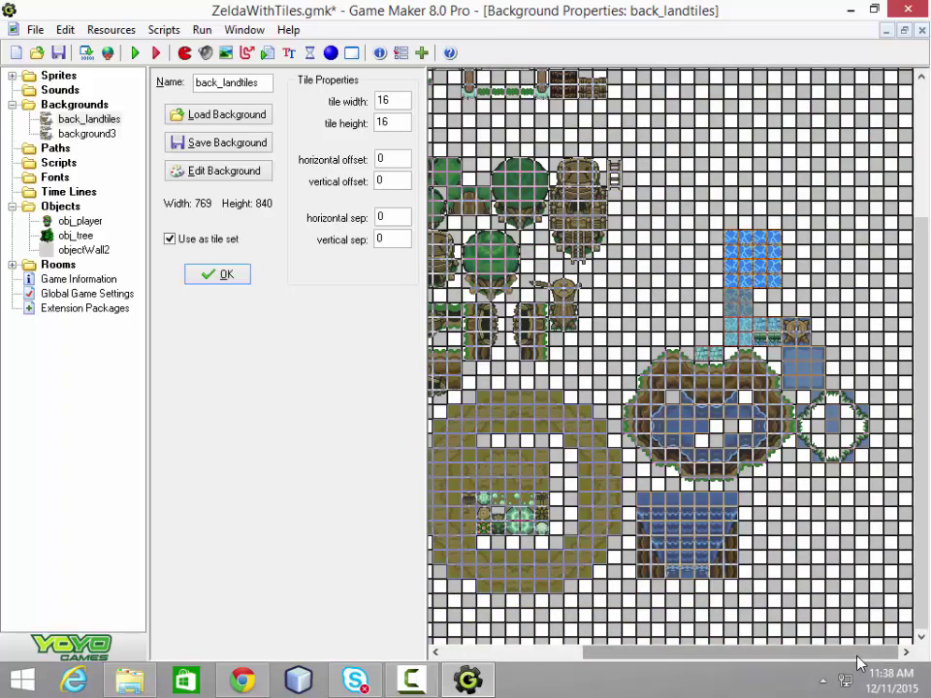
{"action": "left_click_drag", "start_coordinate": [758, 651], "coordinate": [659, 651]}
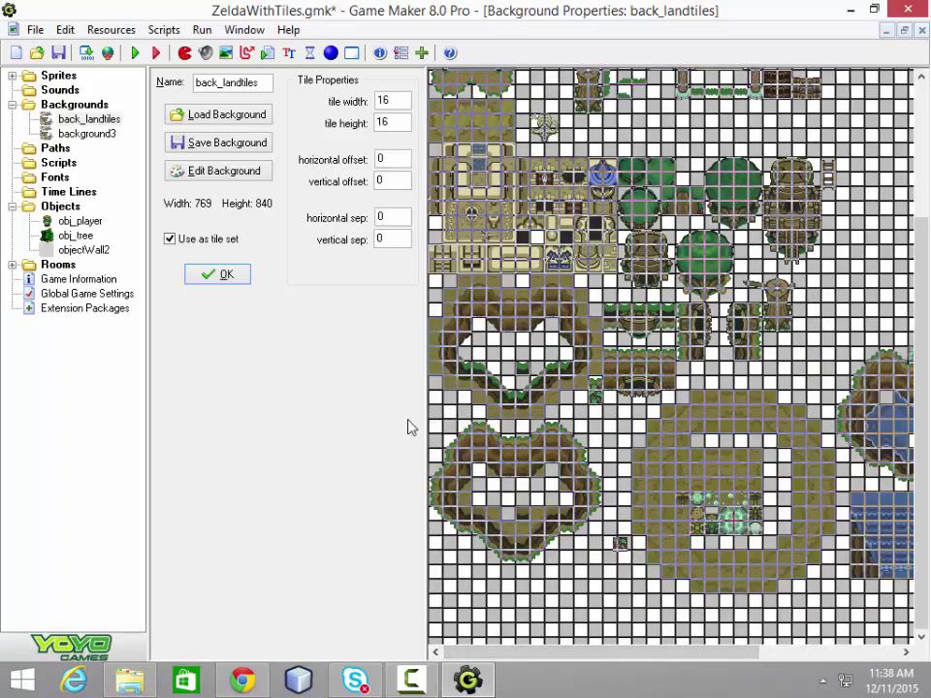
{"action": "left_click", "coordinate": [923, 77]}
{"action": "left_click", "coordinate": [923, 78]}
{"action": "left_click_drag", "start_coordinate": [923, 78], "coordinate": [923, 78]}
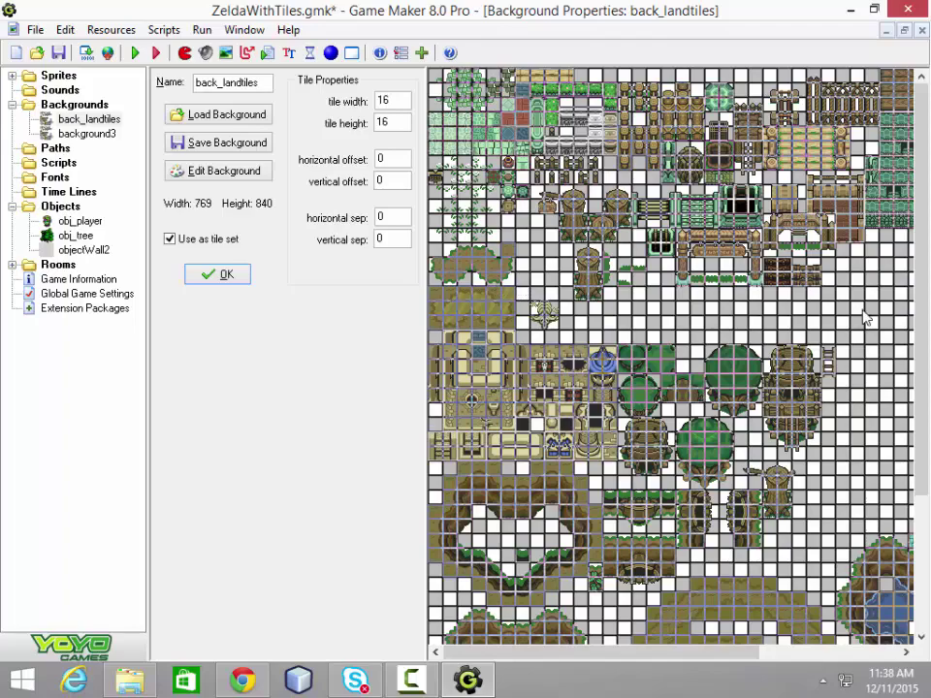
{"action": "left_click_drag", "start_coordinate": [905, 652], "coordinate": [906, 652]}
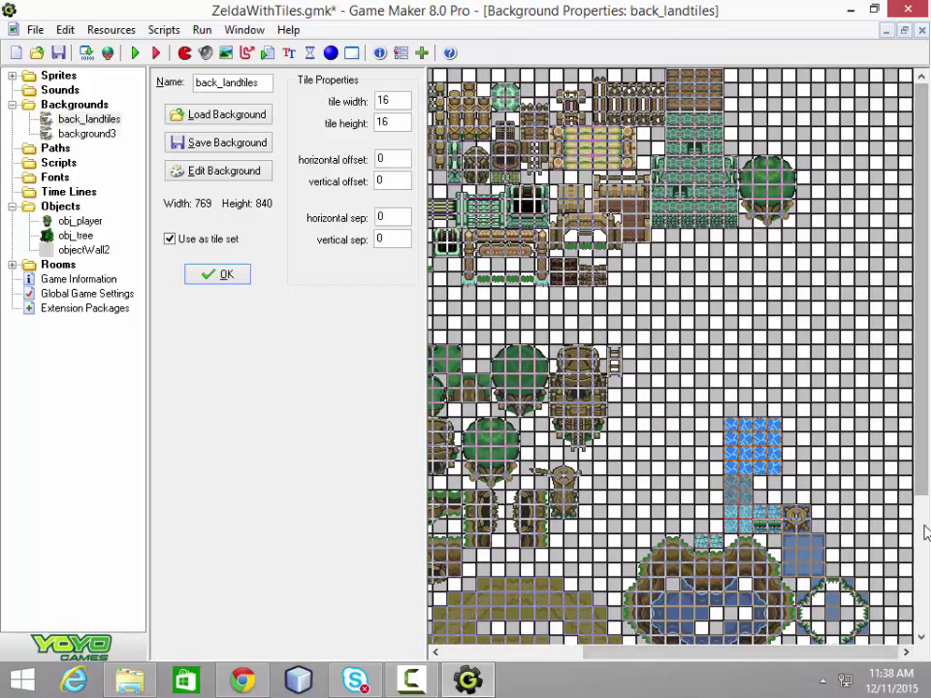
{"action": "left_click_drag", "start_coordinate": [928, 409], "coordinate": [928, 513]}
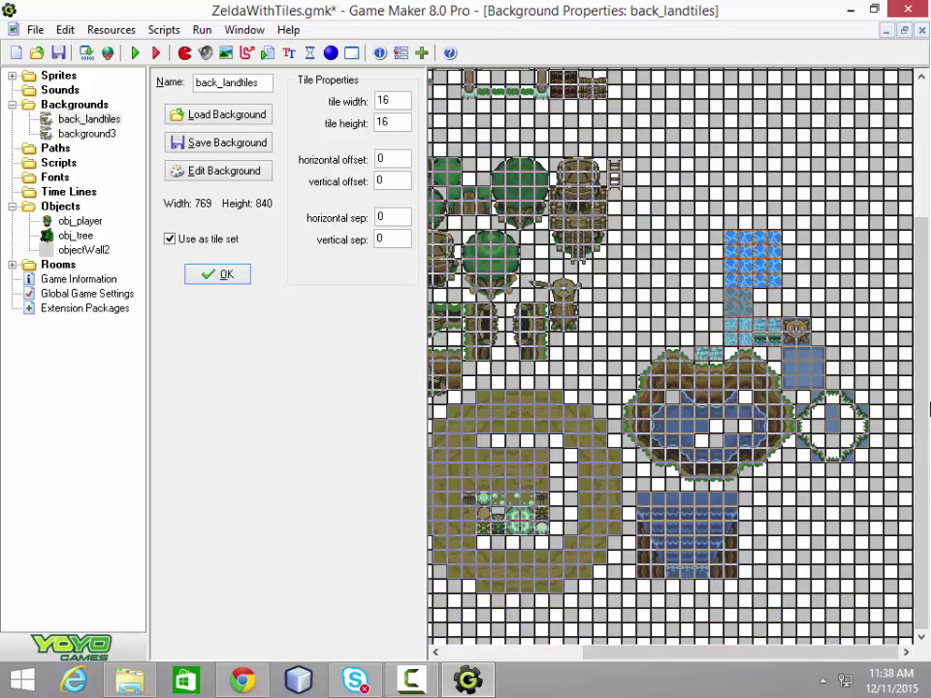
{"action": "left_click_drag", "start_coordinate": [926, 301], "coordinate": [915, 183]}
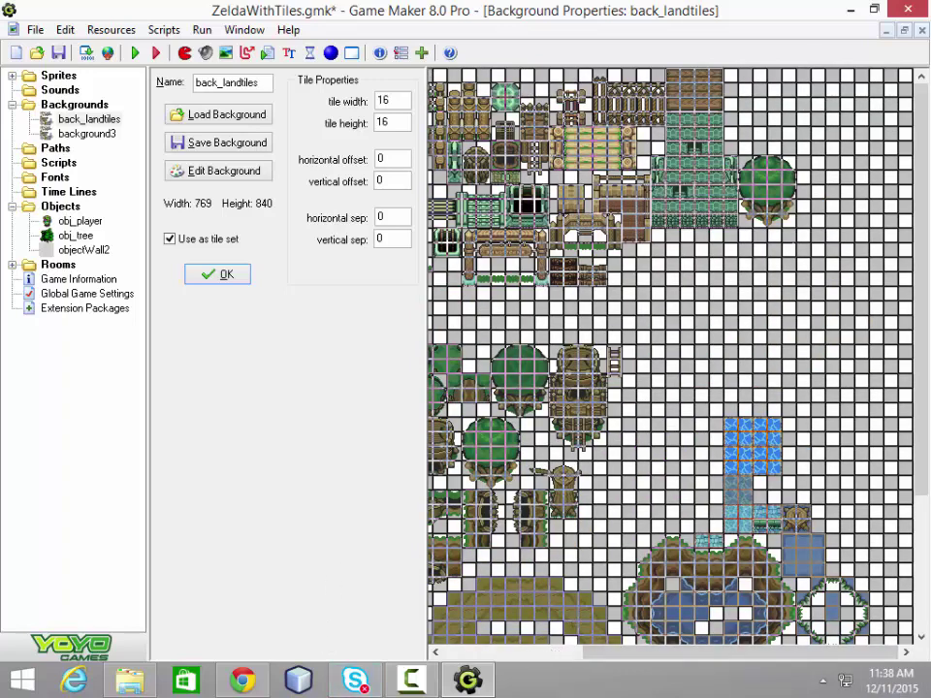
Launch the LanSchool Teacher Console that is running in the background
{"action": "left_click", "coordinate": [822, 679]}
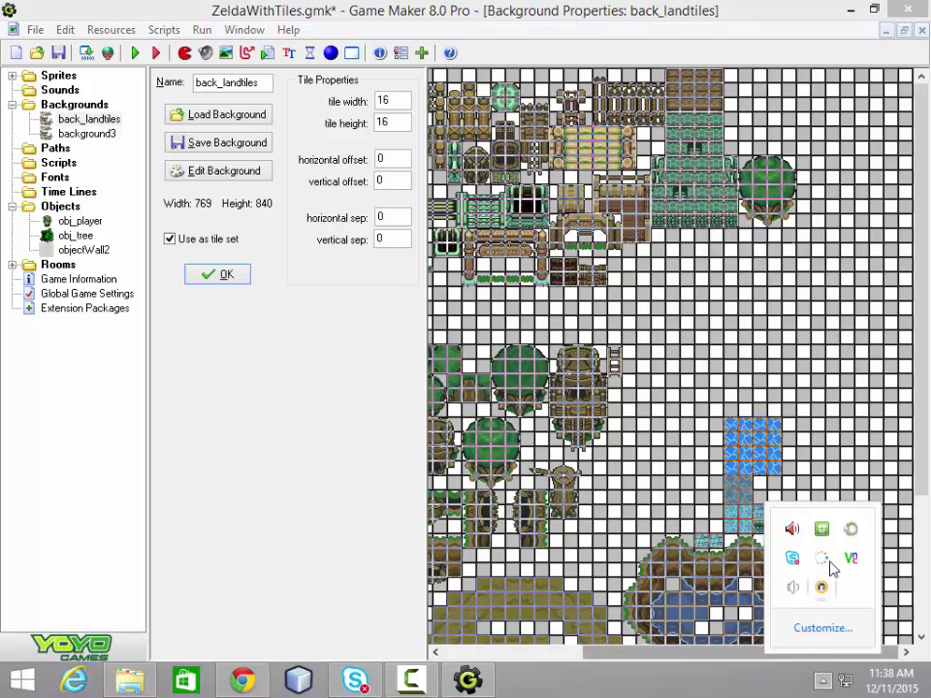
{"action": "left_click", "coordinate": [850, 533]}
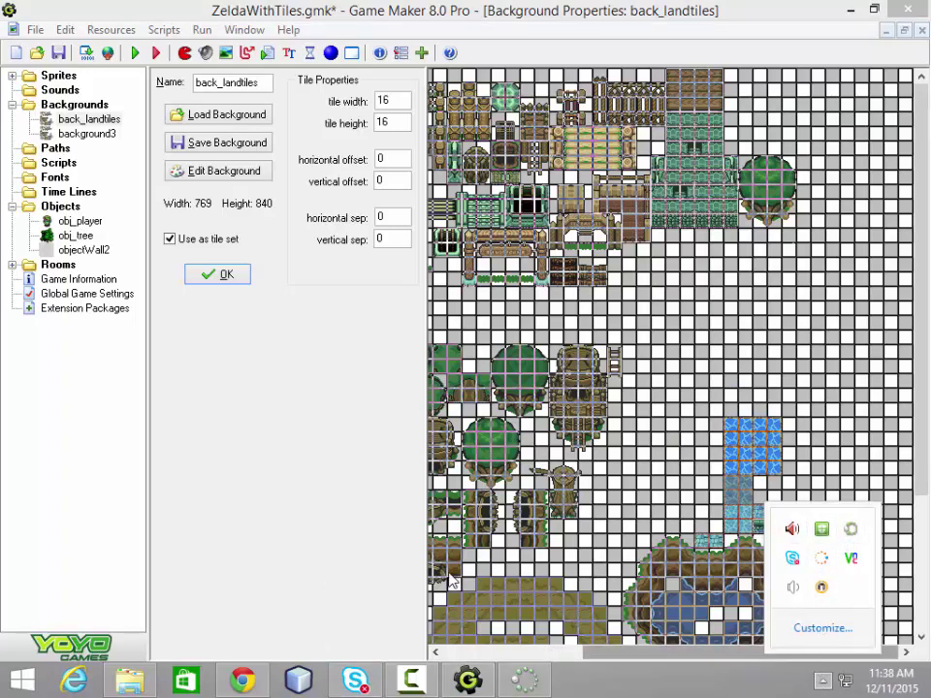
{"action": "left_click", "coordinate": [715, 420]}
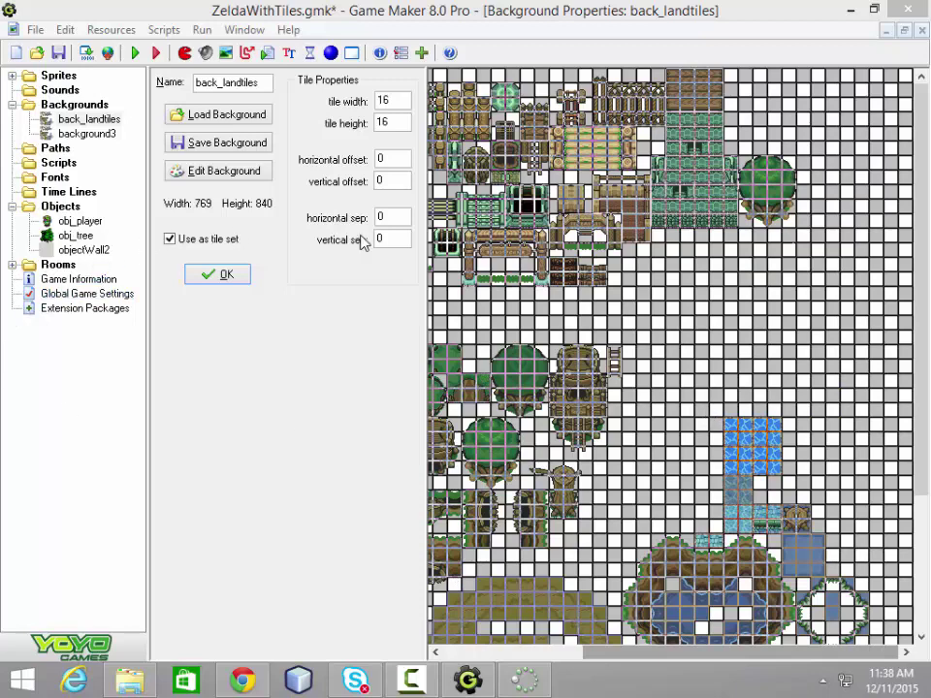
Open the existing rooms rm_main and room2 to view their layouts, and collapse the room list
{"action": "left_click_drag", "start_coordinate": [663, 653], "coordinate": [519, 661]}
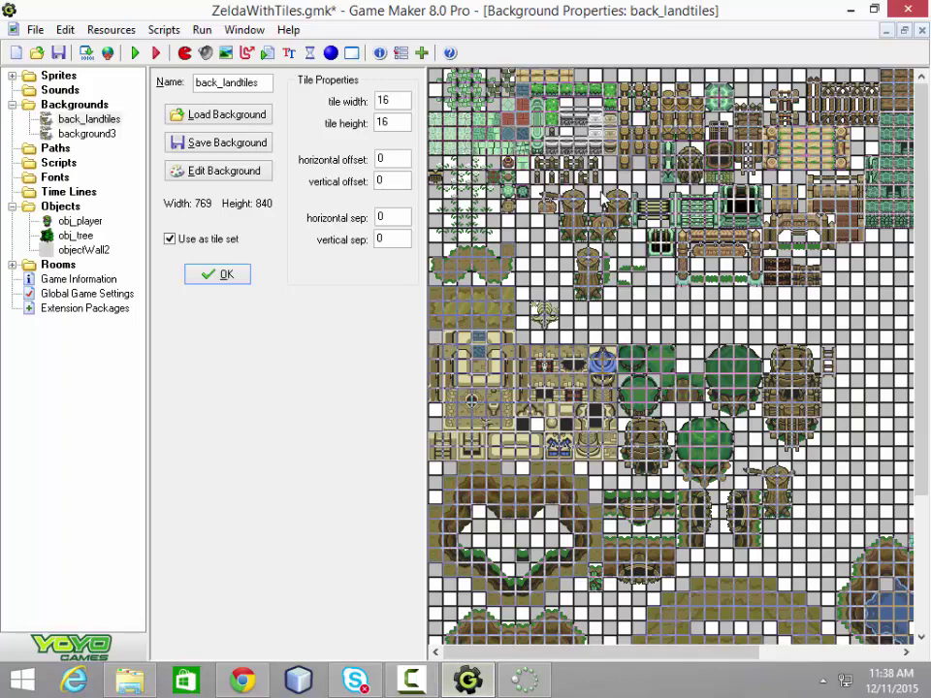
{"action": "double_click", "coordinate": [58, 264]}
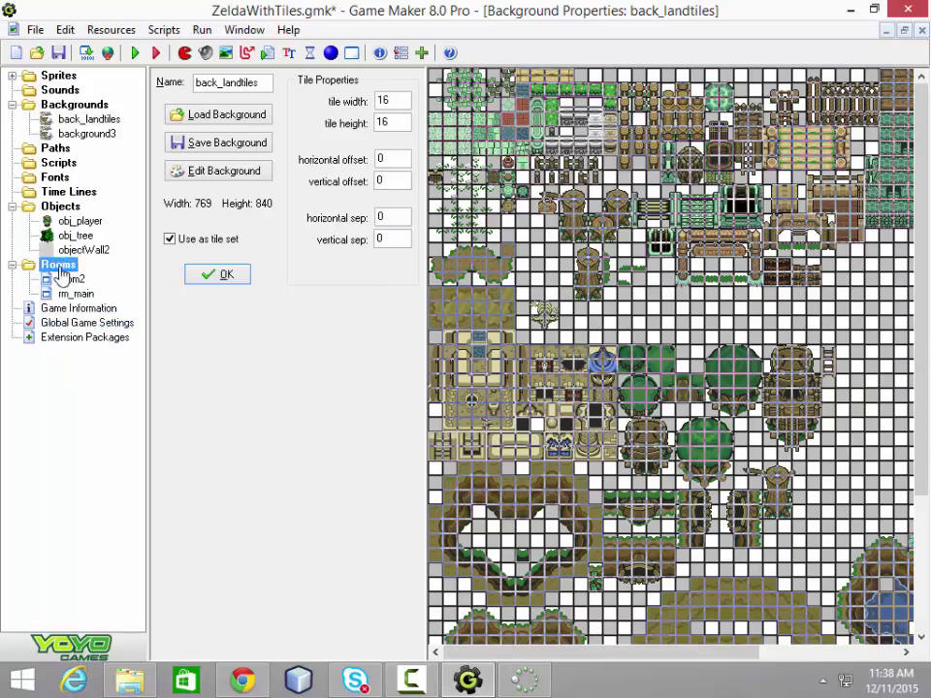
{"action": "double_click", "coordinate": [74, 295]}
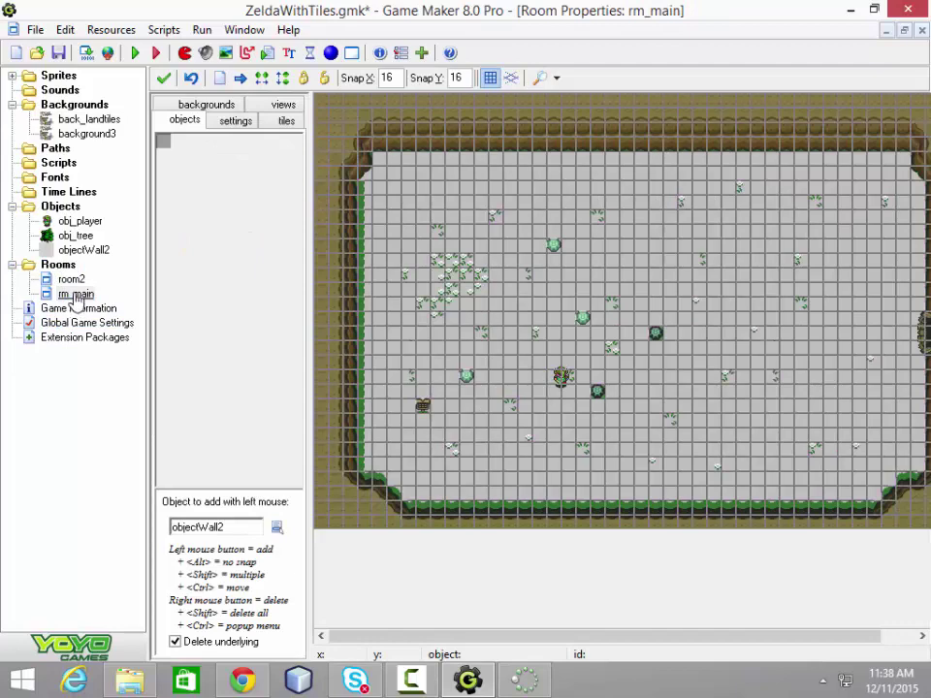
{"action": "double_click", "coordinate": [70, 279]}
{"action": "double_click", "coordinate": [58, 265]}
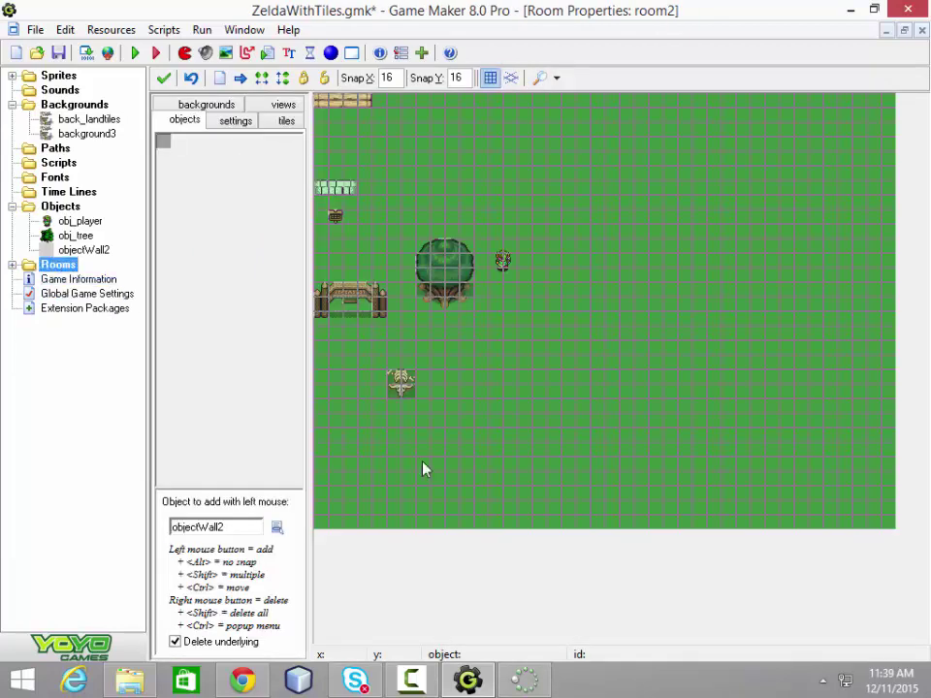
Switch to LanSchool Teacher Console and show the teacher's screen to the students in windowed mode
{"action": "left_click", "coordinate": [823, 682]}
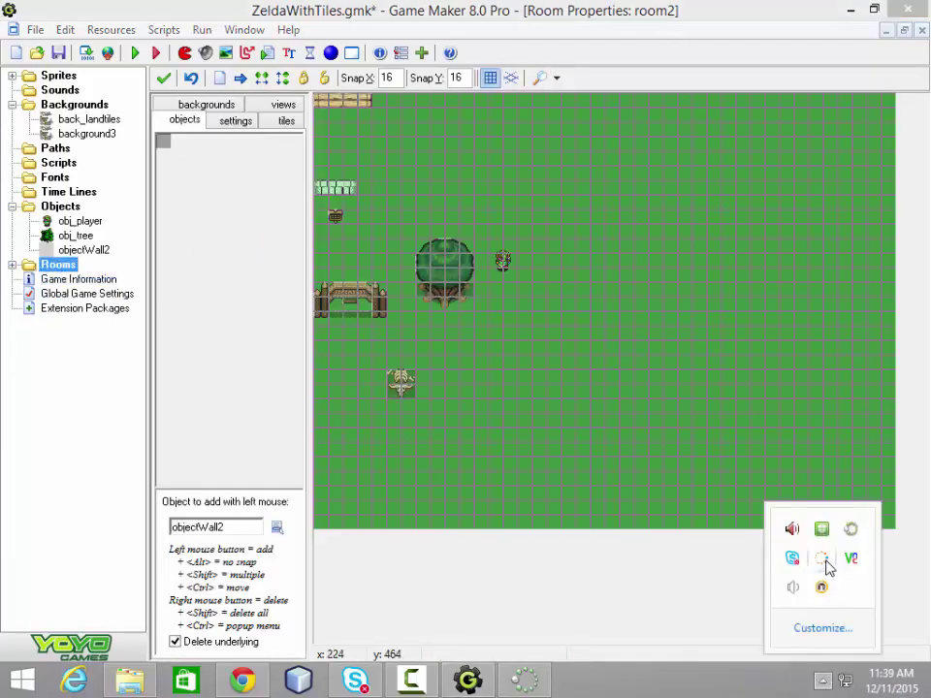
{"action": "left_click", "coordinate": [522, 685]}
{"action": "left_click", "coordinate": [35, 67]}
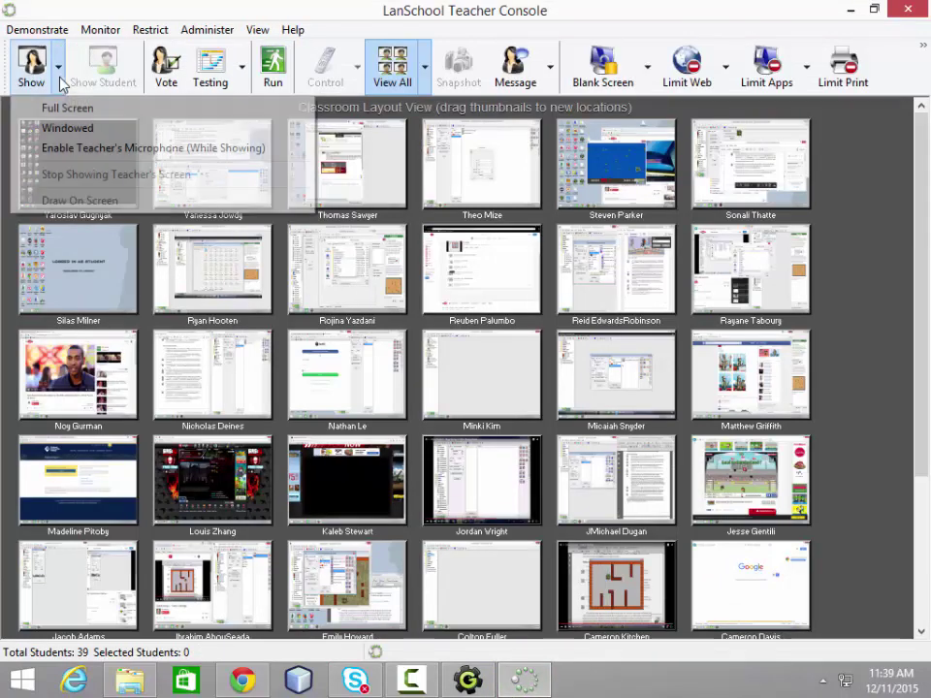
{"action": "left_click", "coordinate": [78, 128]}
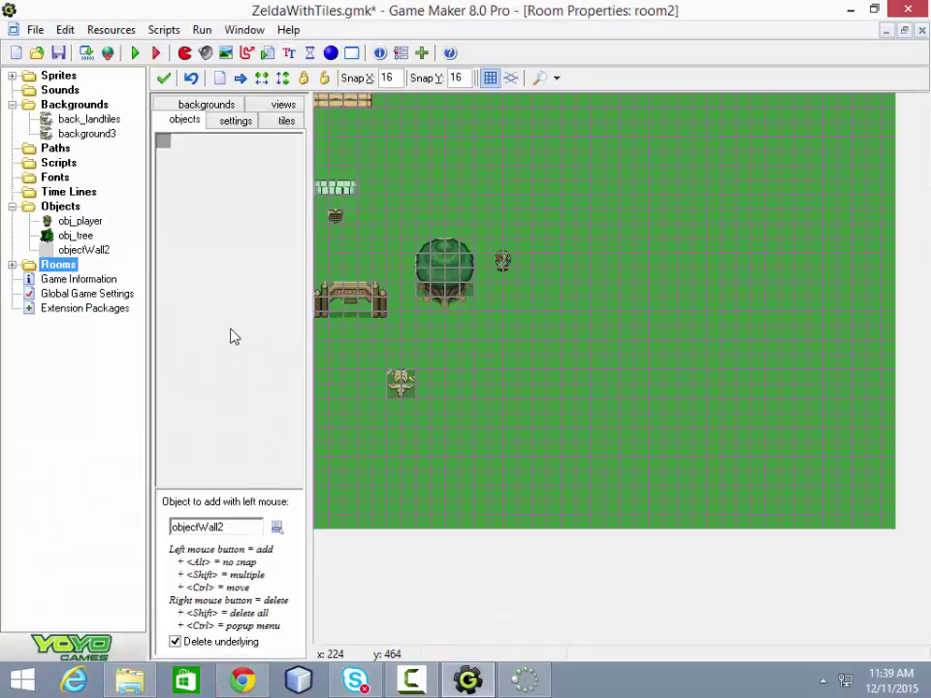
Expand the Rooms group and view rm_main and room2 again
{"action": "left_click", "coordinate": [12, 264]}
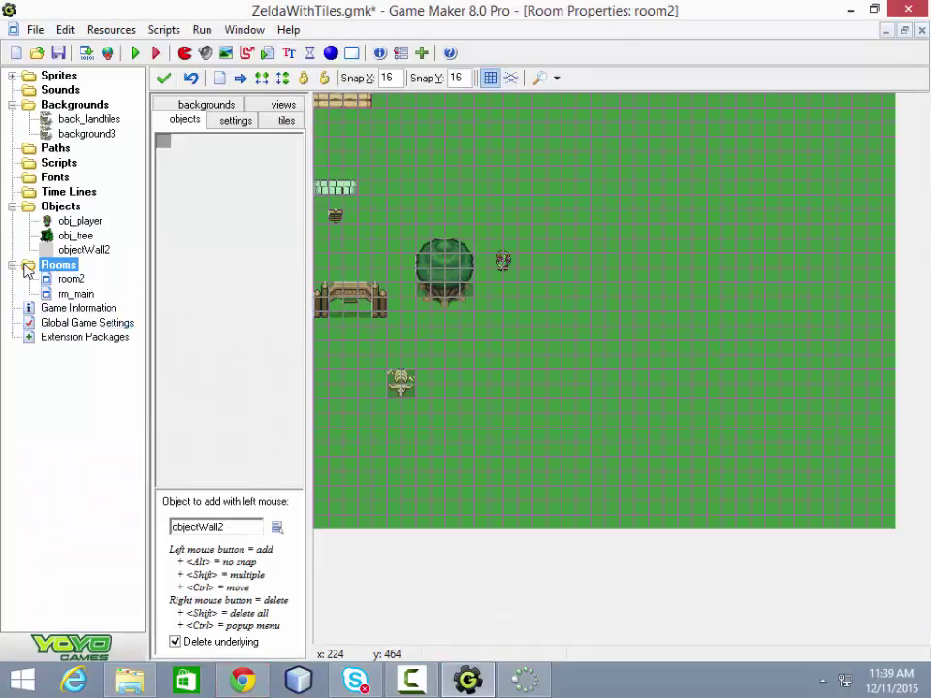
{"action": "left_click", "coordinate": [68, 280]}
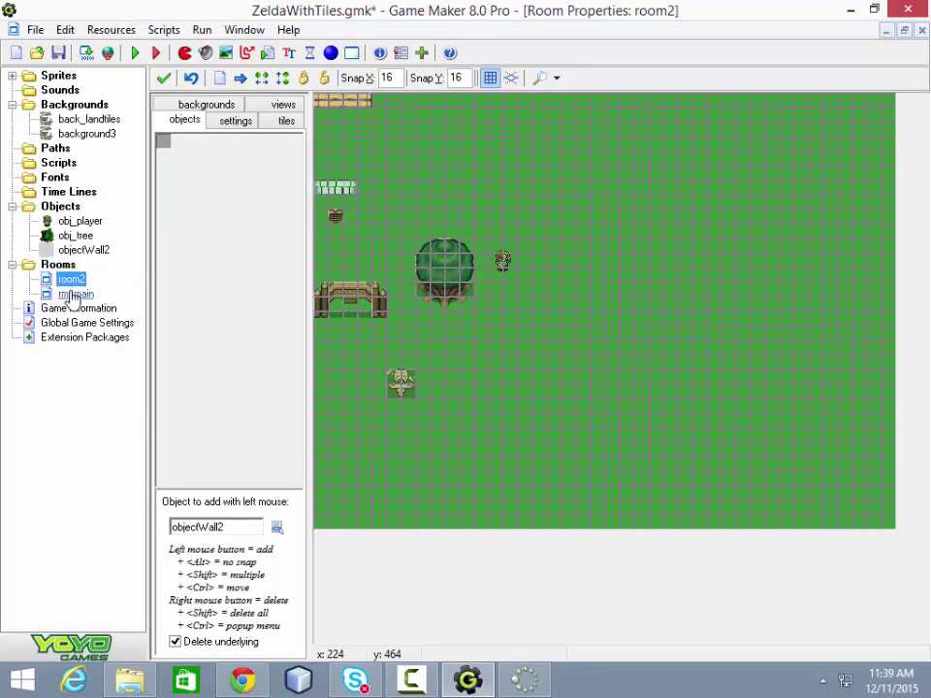
{"action": "double_click", "coordinate": [70, 293]}
{"action": "double_click", "coordinate": [73, 281]}
Create a new room in the Rooms group
{"action": "left_click", "coordinate": [60, 265]}
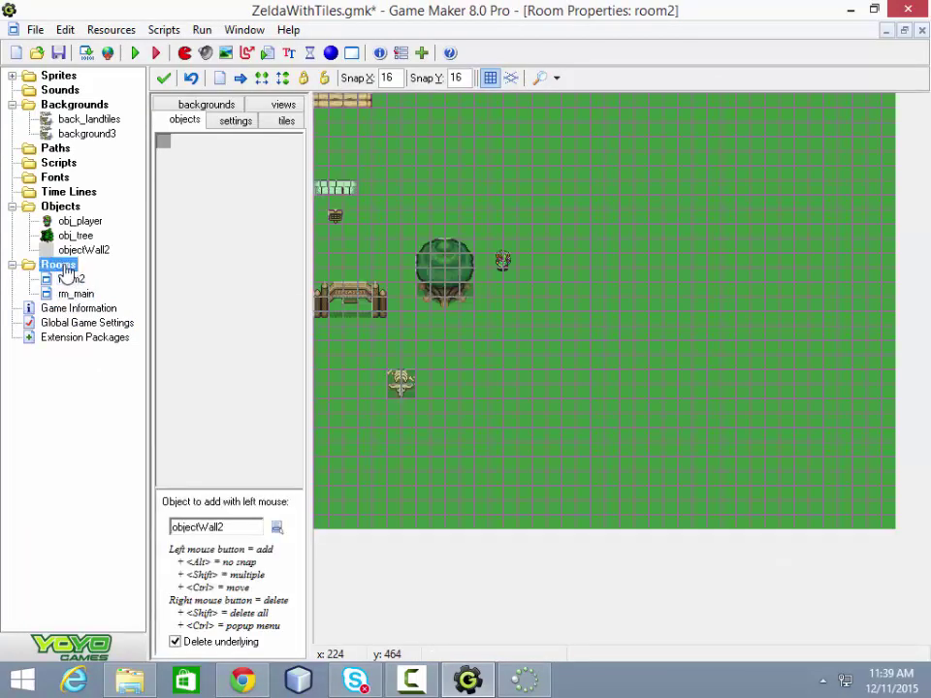
{"action": "right_click", "coordinate": [66, 271]}
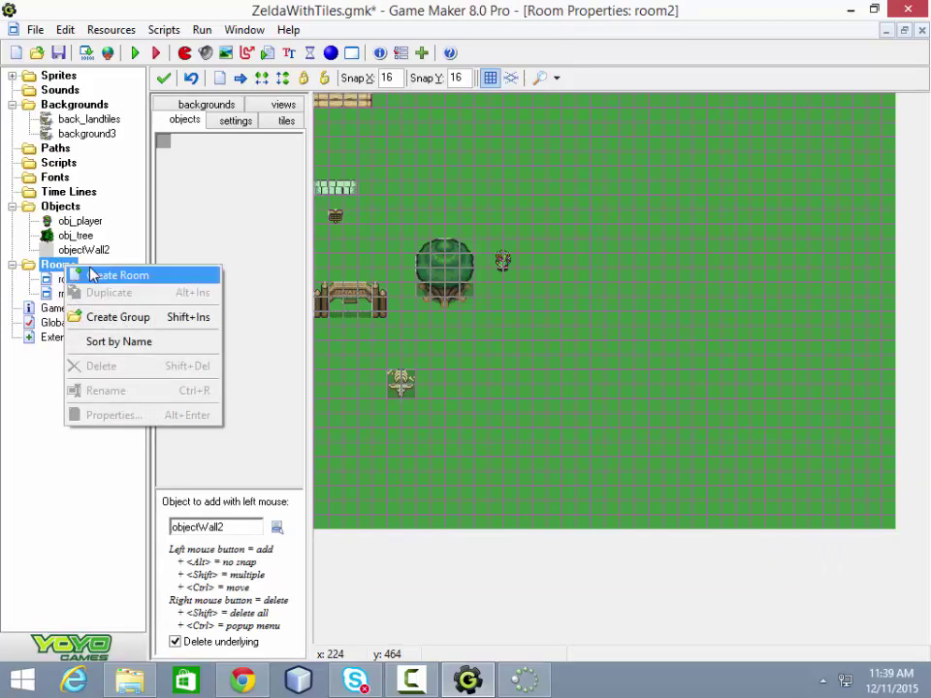
{"action": "left_click", "coordinate": [117, 276]}
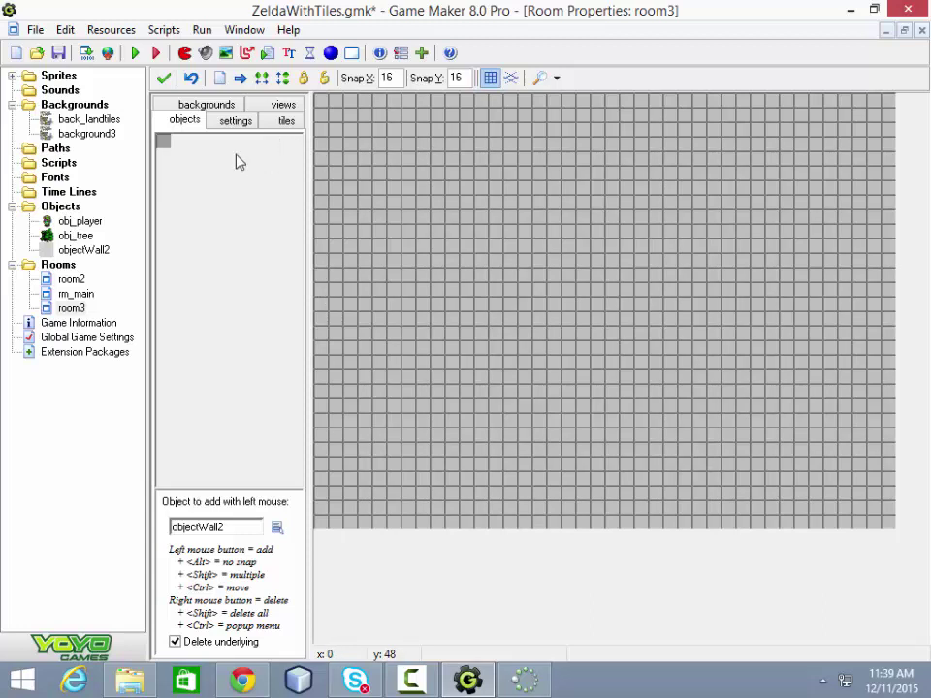
Set the background color of room3 to the dark green basic color
{"action": "left_click", "coordinate": [206, 104]}
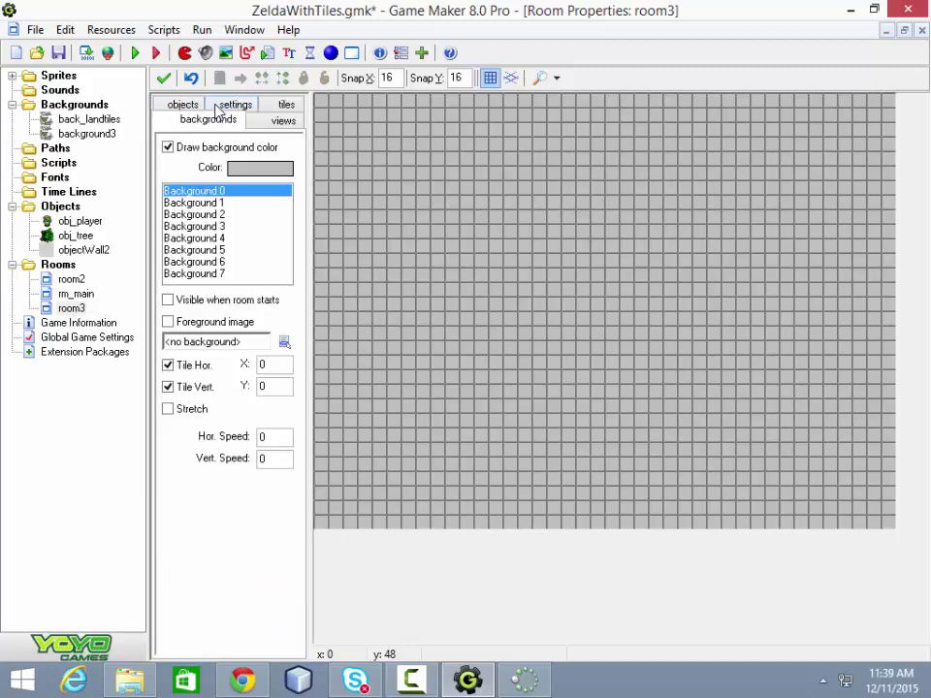
{"action": "left_click", "coordinate": [236, 167]}
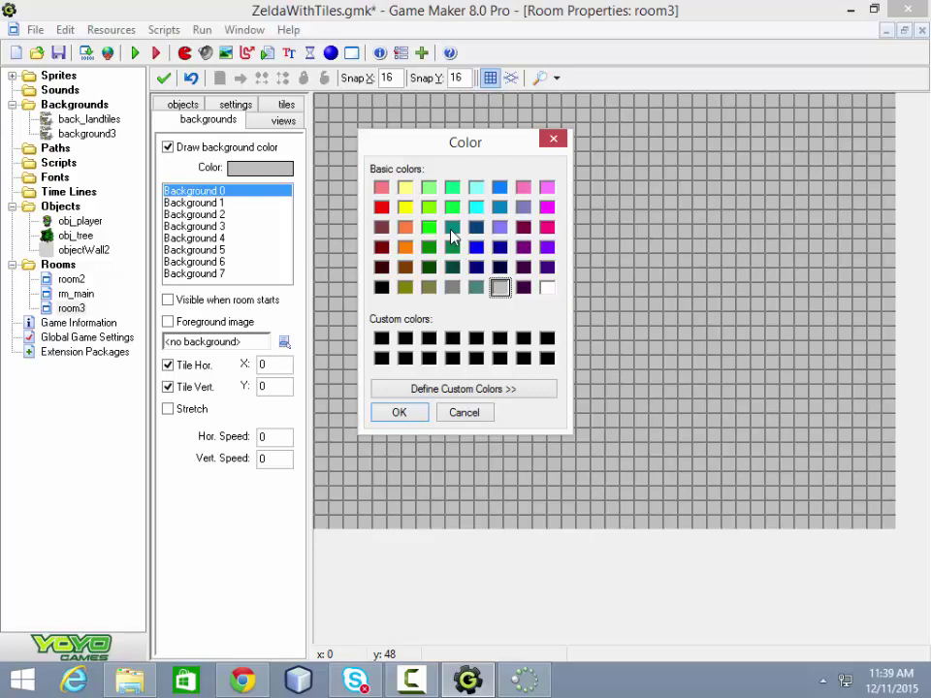
{"action": "left_click", "coordinate": [429, 248]}
{"action": "left_click", "coordinate": [411, 417]}
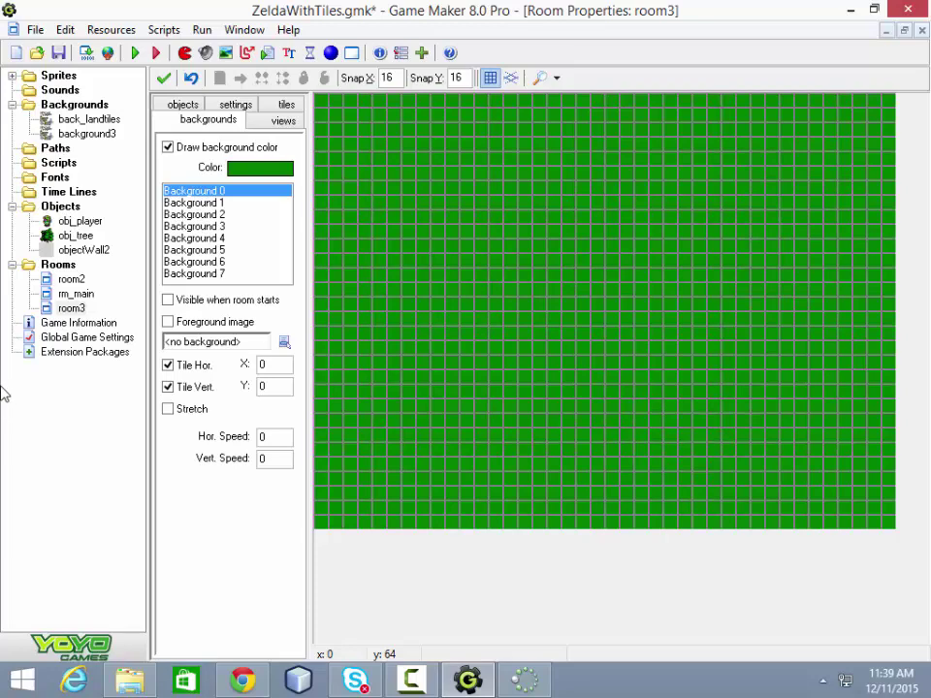
Check the background color choices in rm_main, close the color selection without changes and return to room3
{"action": "double_click", "coordinate": [75, 296]}
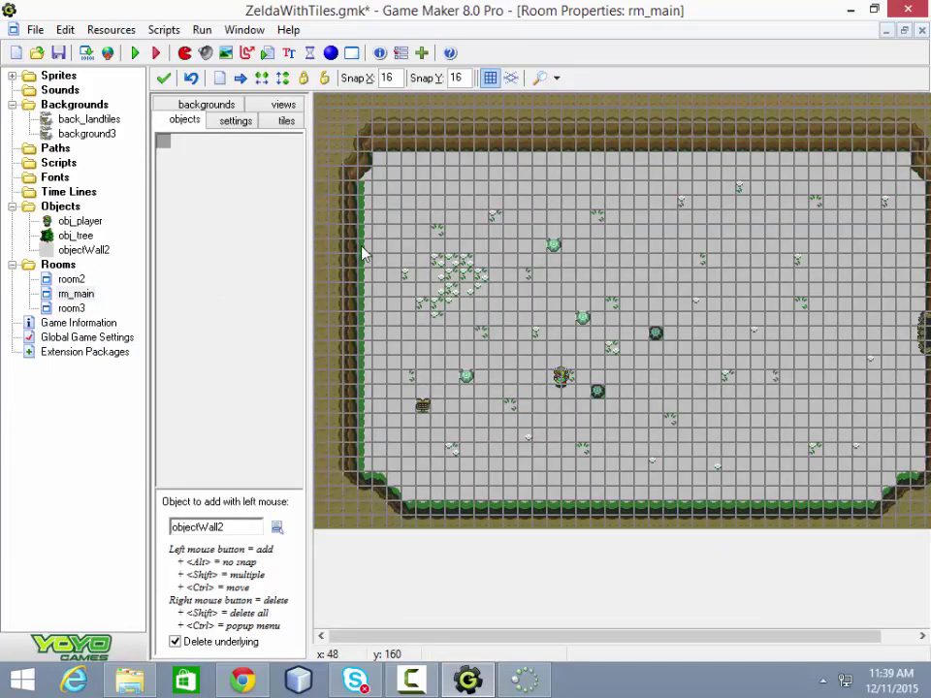
{"action": "left_click", "coordinate": [206, 104]}
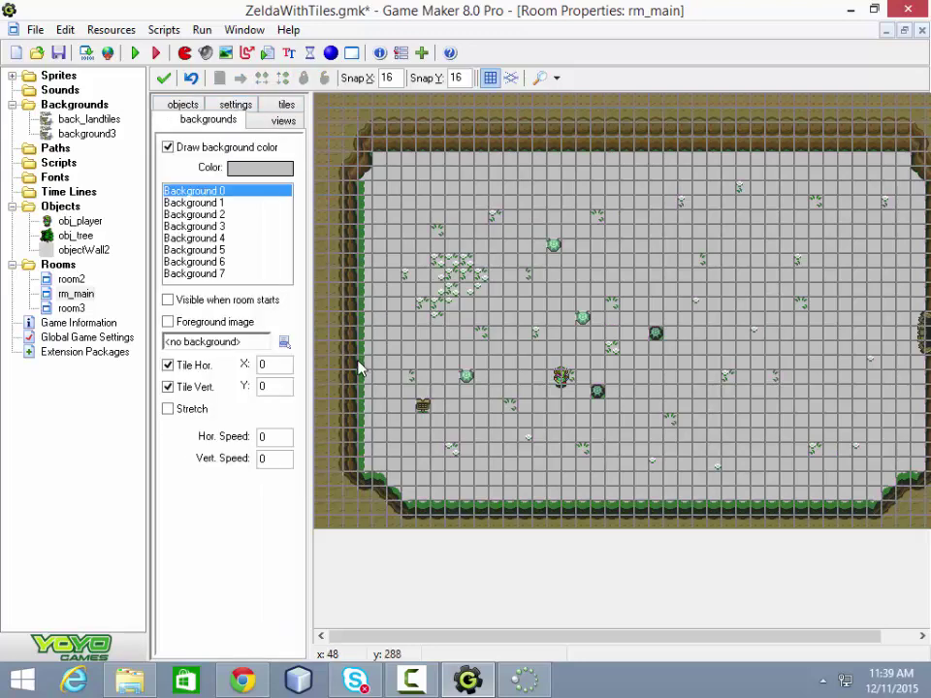
{"action": "left_click", "coordinate": [260, 170]}
{"action": "left_click_drag", "start_coordinate": [451, 145], "coordinate": [665, 191]}
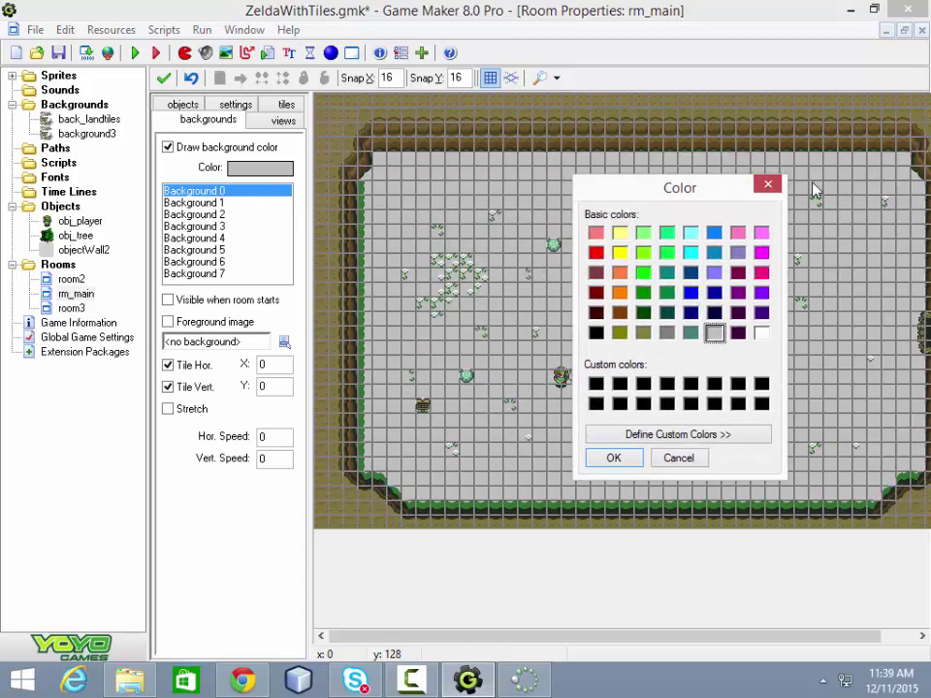
{"action": "left_click", "coordinate": [766, 184]}
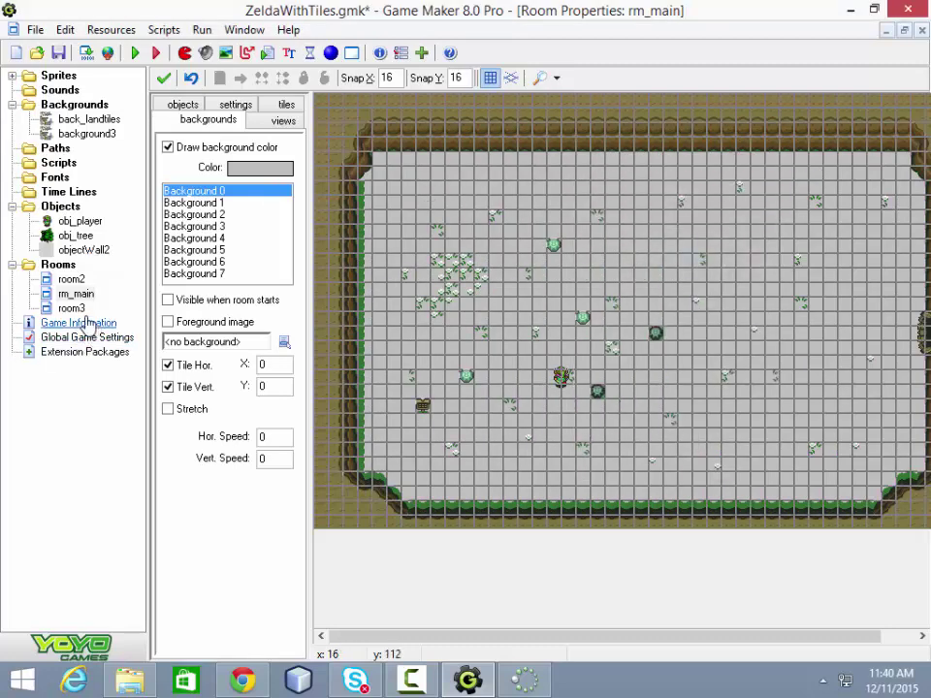
{"action": "double_click", "coordinate": [71, 307]}
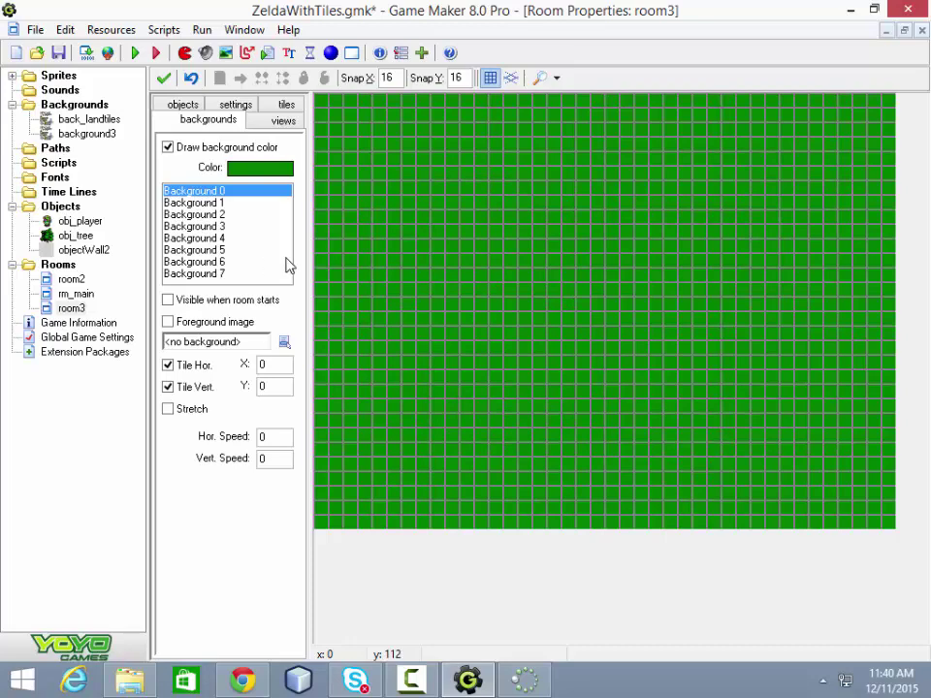
Place the top row of the large tree's crown from the background3 tile set in room3, starting at x 112, y 144, on layer 1000000
{"action": "left_click", "coordinate": [288, 107]}
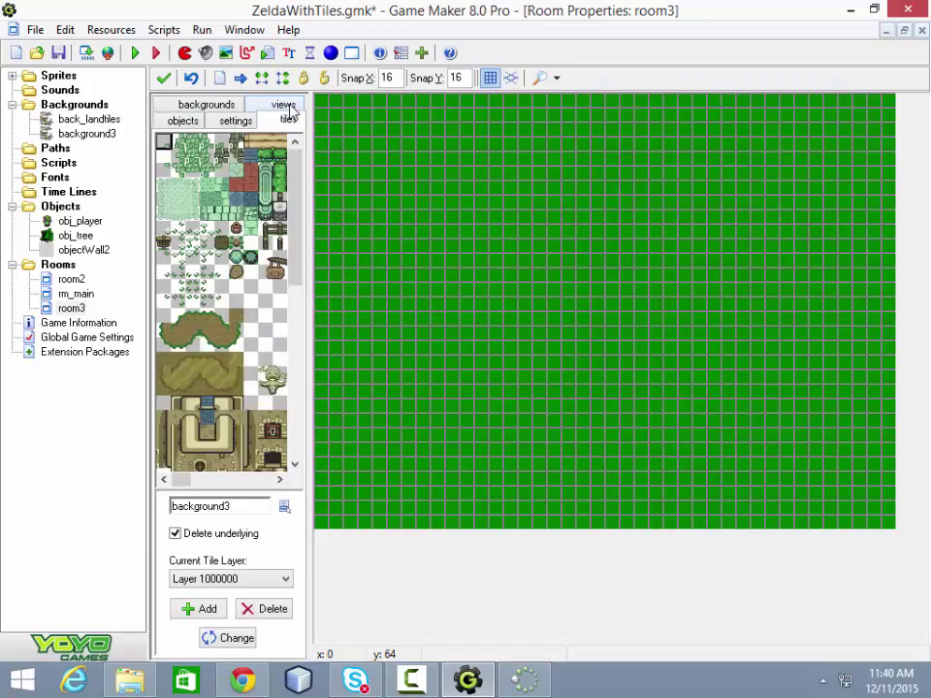
{"action": "left_click", "coordinate": [279, 481]}
{"action": "left_click_drag", "start_coordinate": [279, 481], "coordinate": [282, 483]}
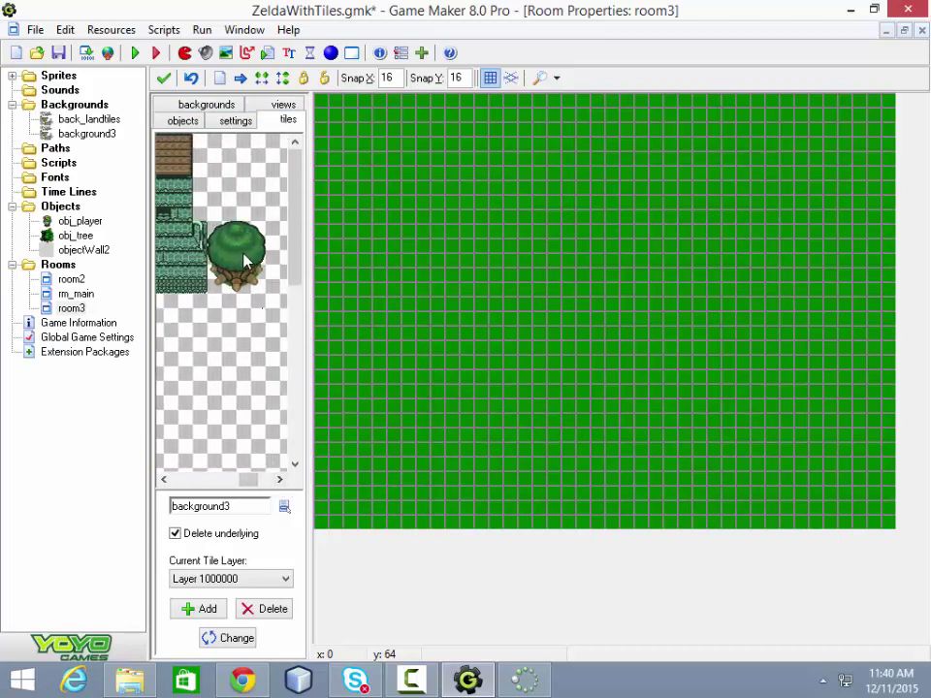
{"action": "left_click", "coordinate": [286, 580]}
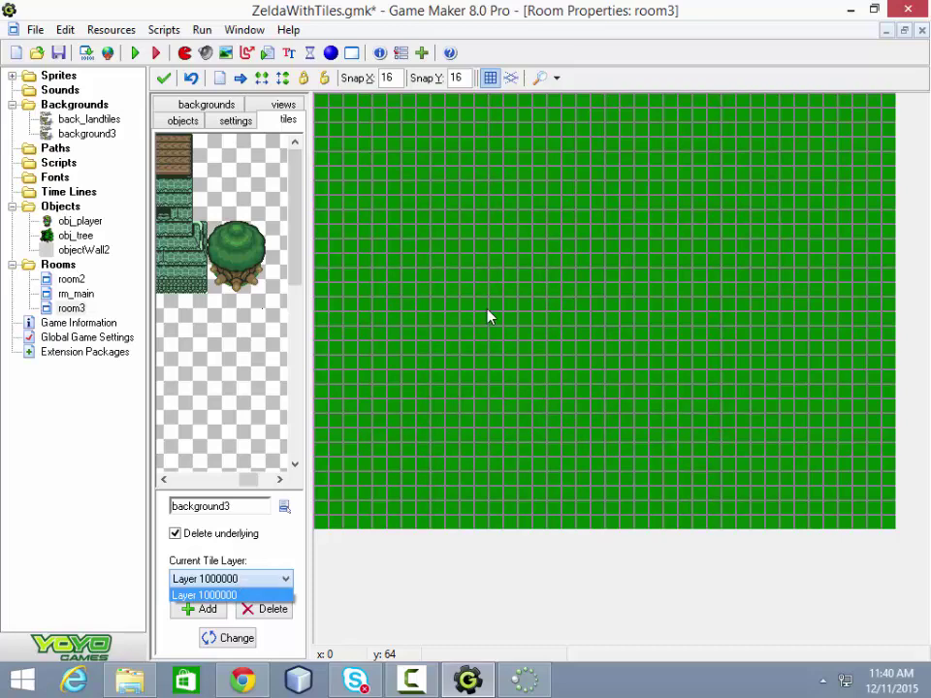
{"action": "left_click", "coordinate": [214, 231]}
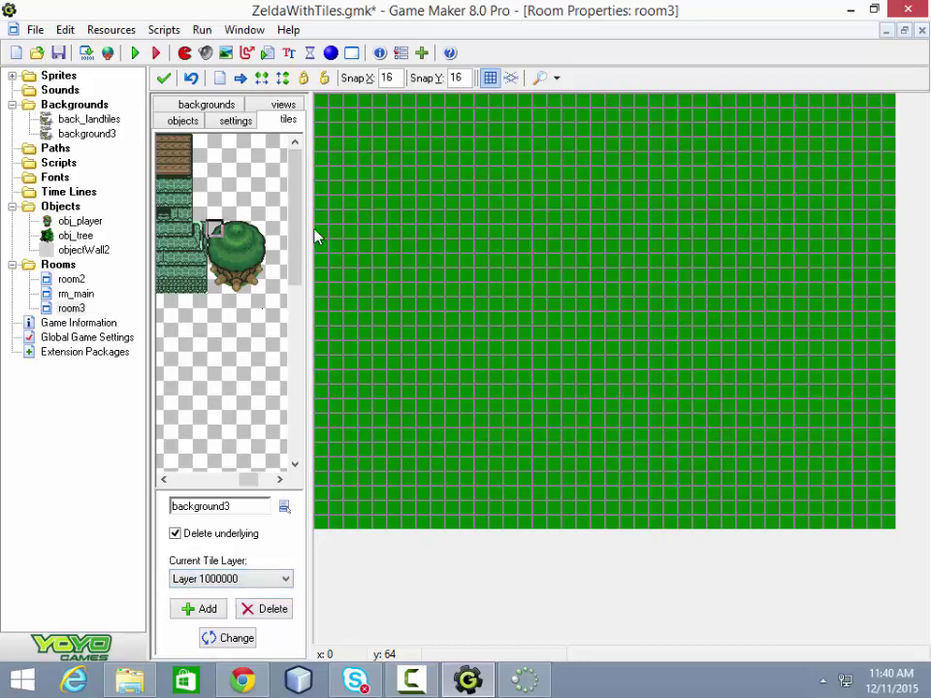
{"action": "left_click", "coordinate": [427, 242]}
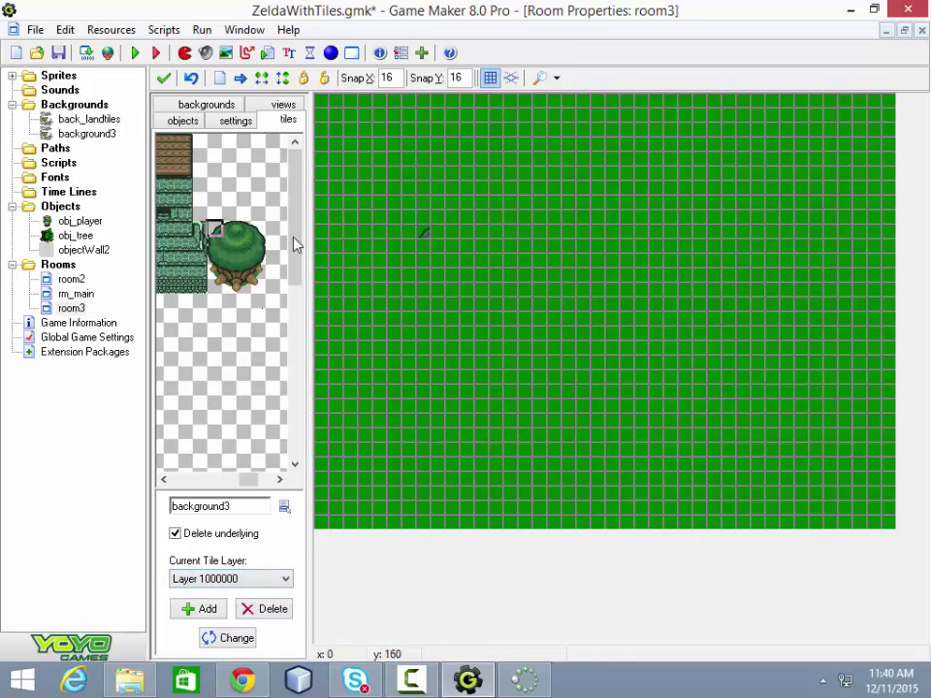
{"action": "left_click", "coordinate": [234, 232]}
{"action": "left_click", "coordinate": [437, 235]}
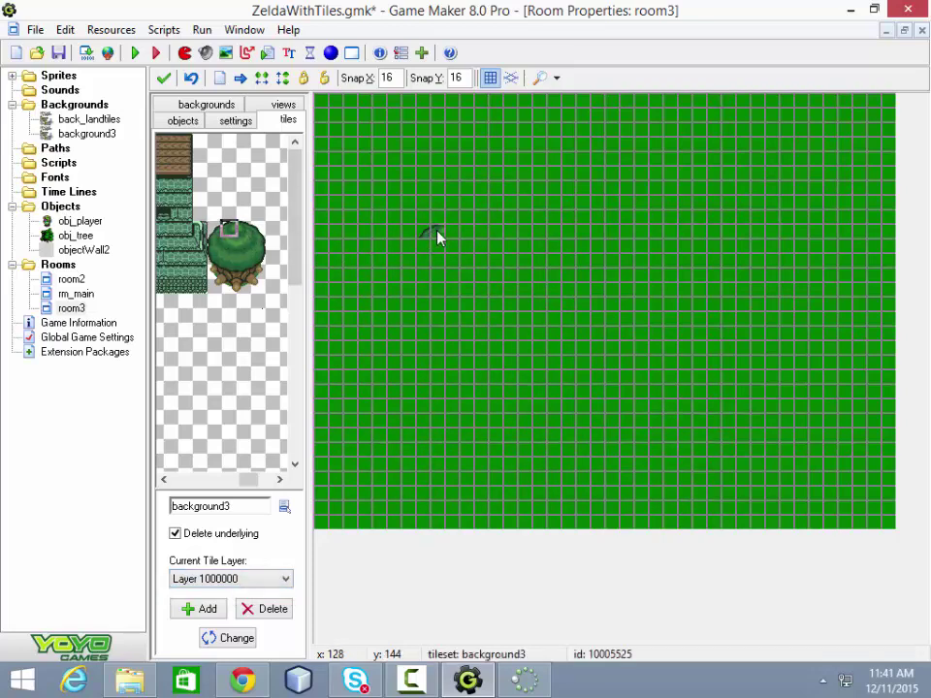
{"action": "left_click", "coordinate": [242, 233]}
{"action": "left_click", "coordinate": [446, 234]}
{"action": "left_click", "coordinate": [257, 231]}
{"action": "left_click", "coordinate": [461, 237]}
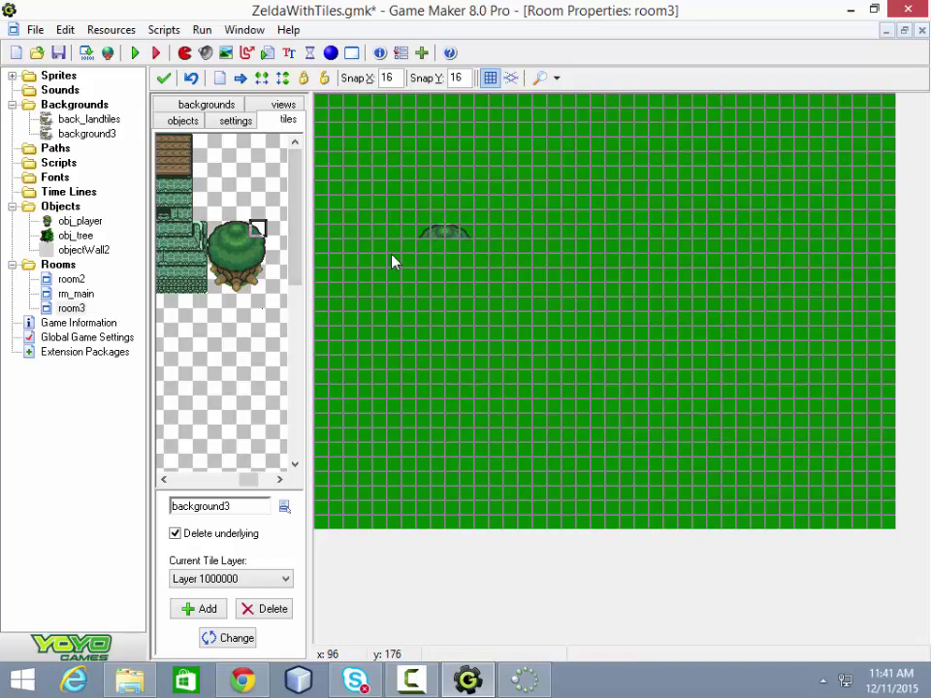
Complete the tree's crown by placing its second and third tile rows directly beneath the top row
{"action": "left_click", "coordinate": [211, 243]}
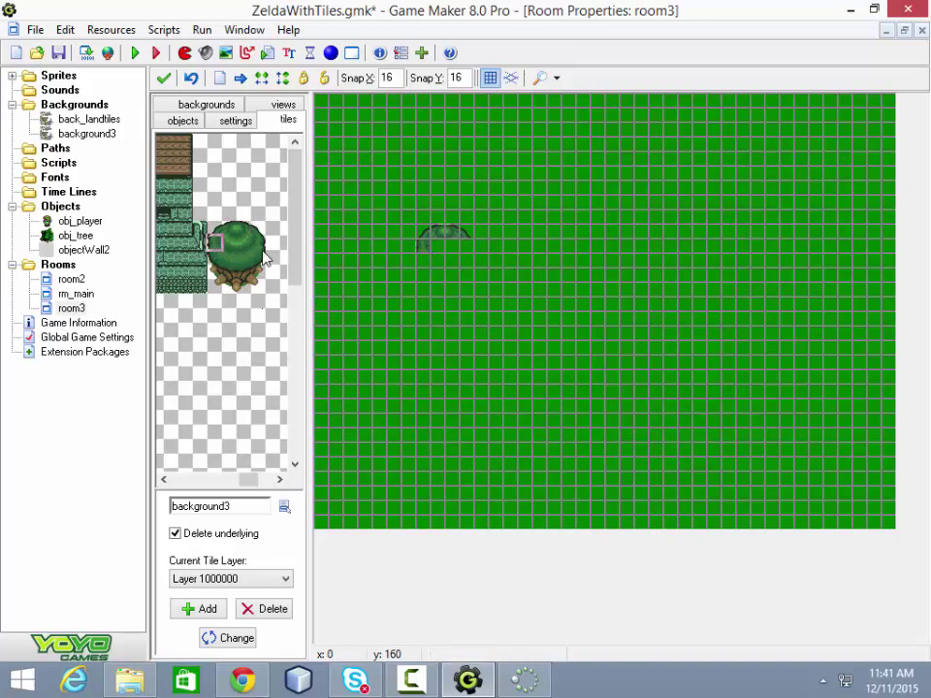
{"action": "left_click", "coordinate": [230, 244]}
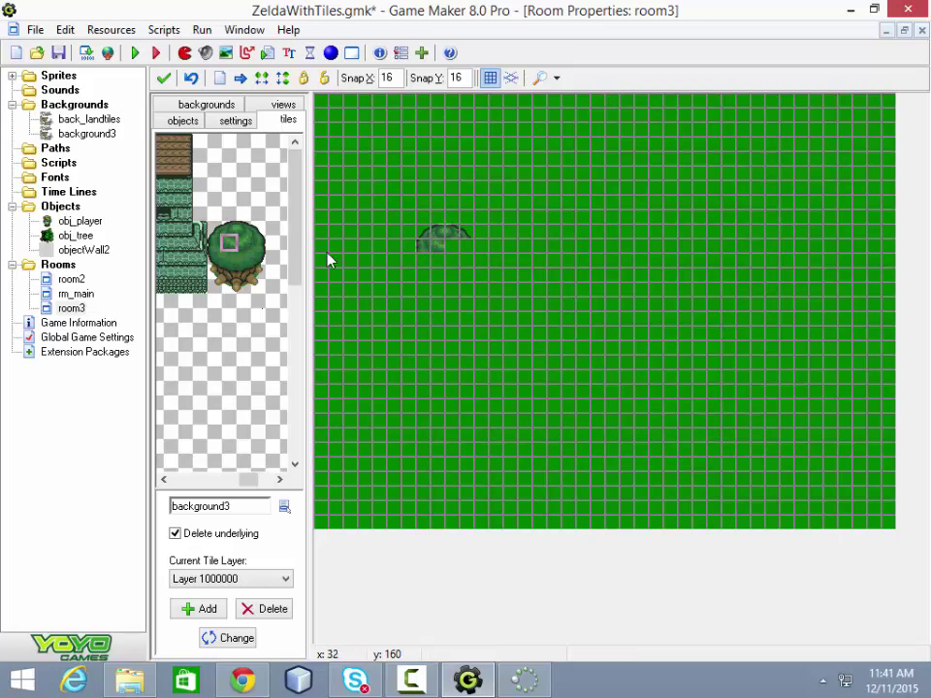
{"action": "left_click", "coordinate": [246, 245]}
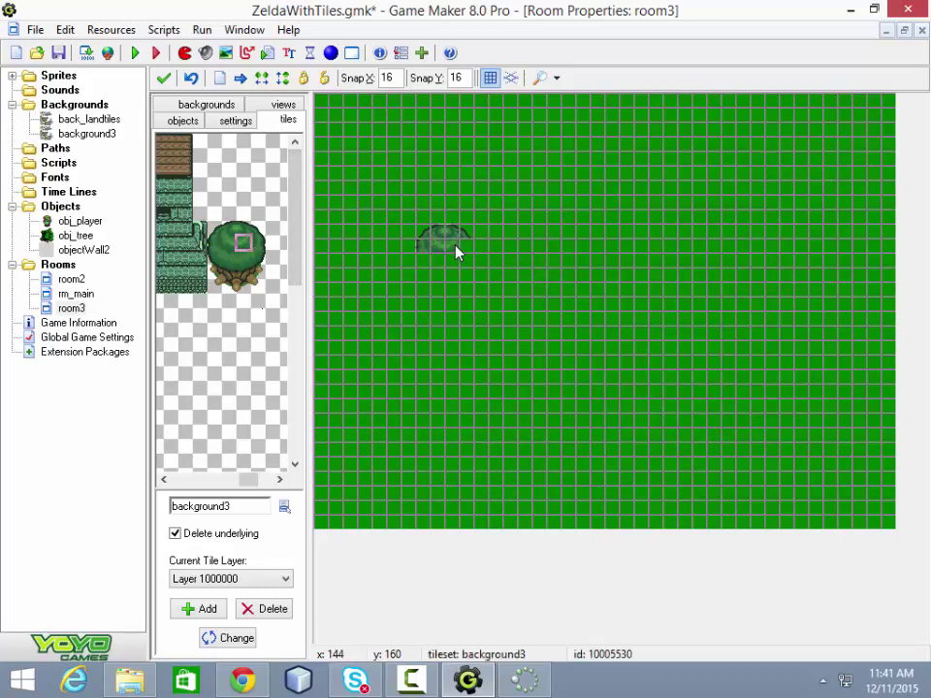
{"action": "left_click", "coordinate": [259, 245]}
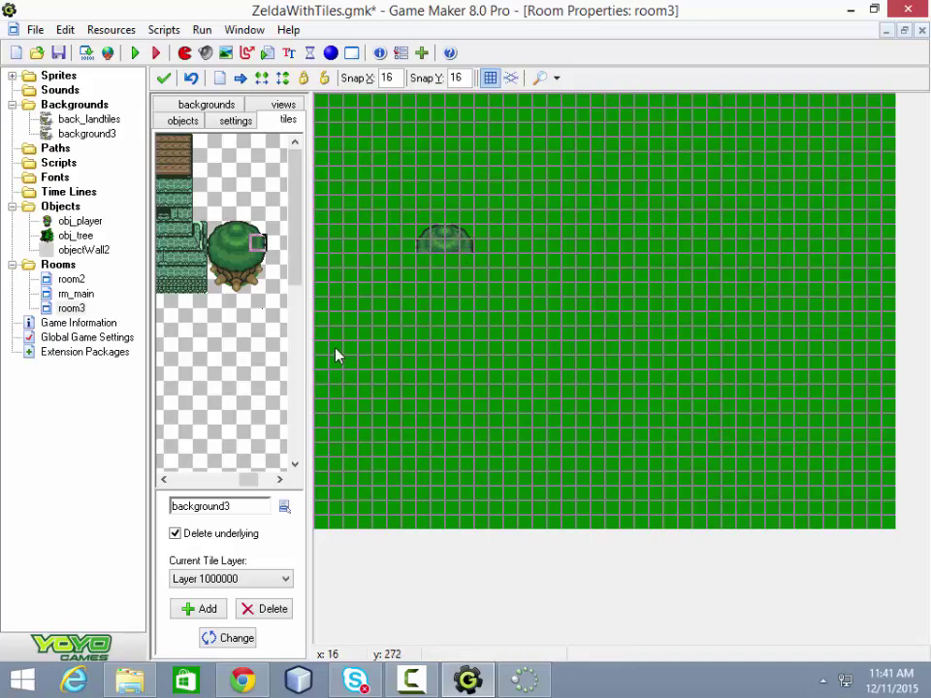
{"action": "left_click", "coordinate": [214, 257]}
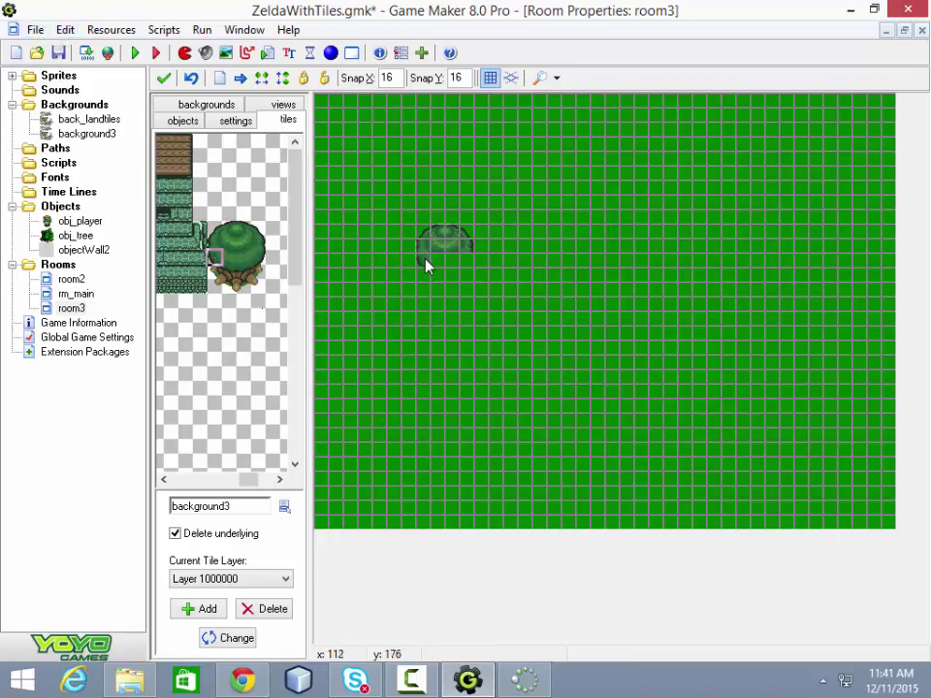
{"action": "left_click", "coordinate": [229, 257]}
{"action": "left_click", "coordinate": [243, 257]}
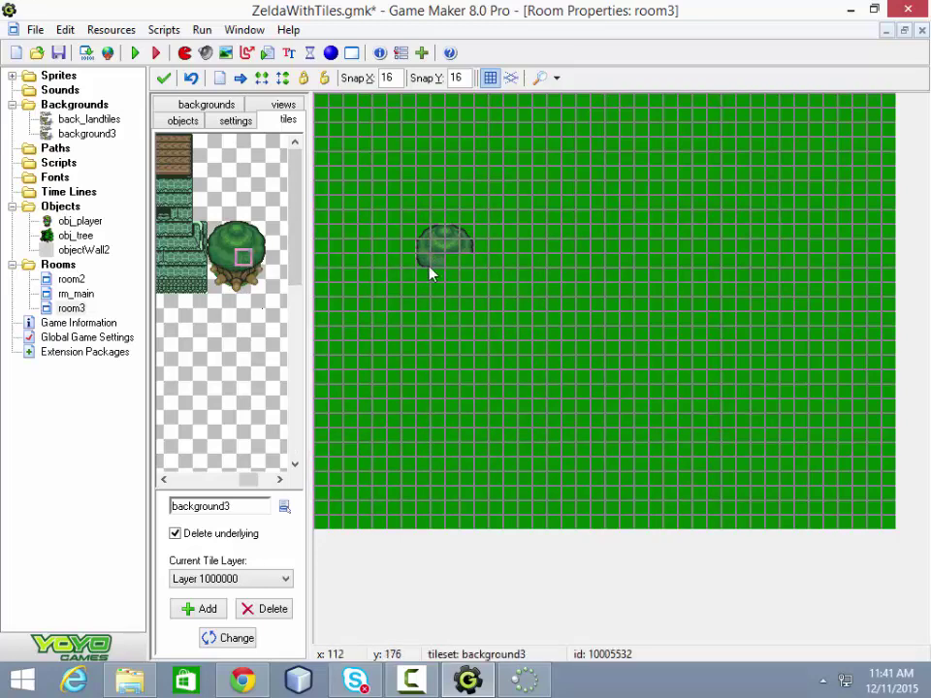
{"action": "left_click", "coordinate": [258, 256]}
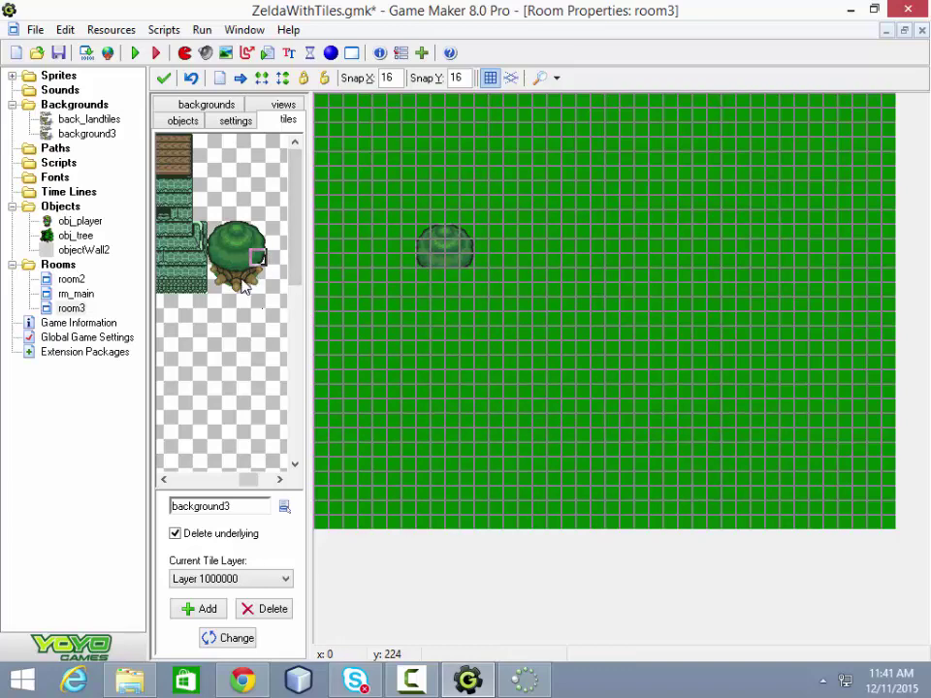
Place the tree's trunk and root tiles from background3 in the rows at y 192 and y 208 on layer 1000000
{"action": "left_click", "coordinate": [216, 271]}
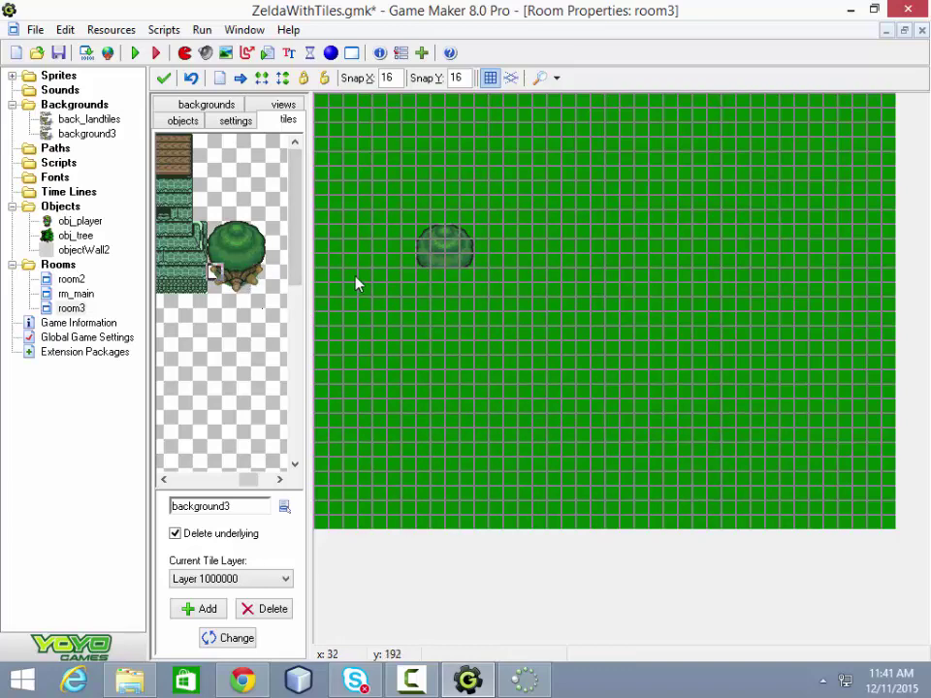
{"action": "left_click", "coordinate": [424, 281]}
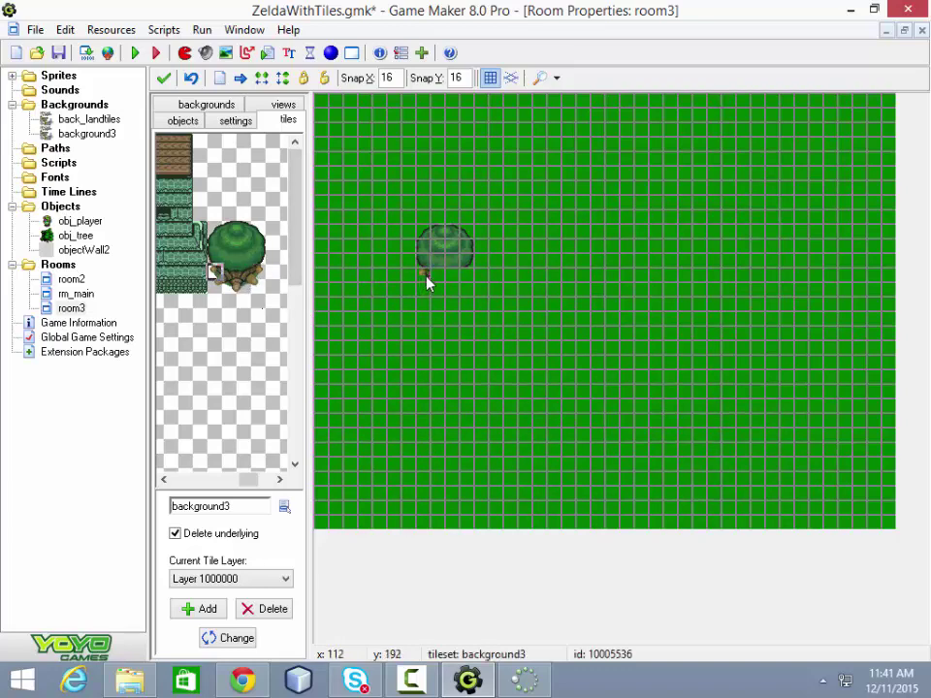
{"action": "left_click", "coordinate": [229, 275]}
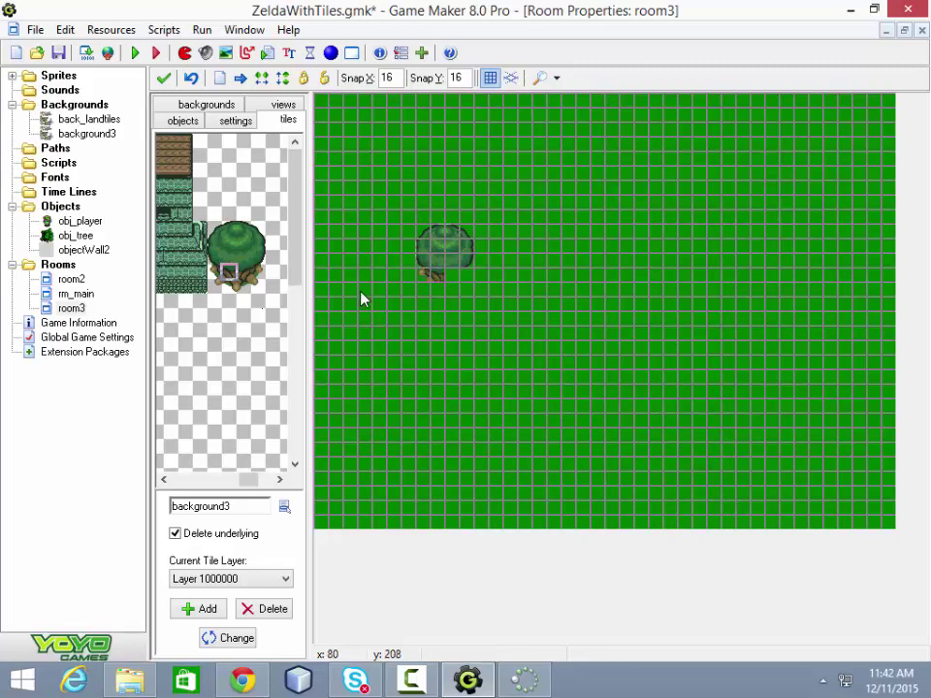
{"action": "left_click", "coordinate": [245, 273]}
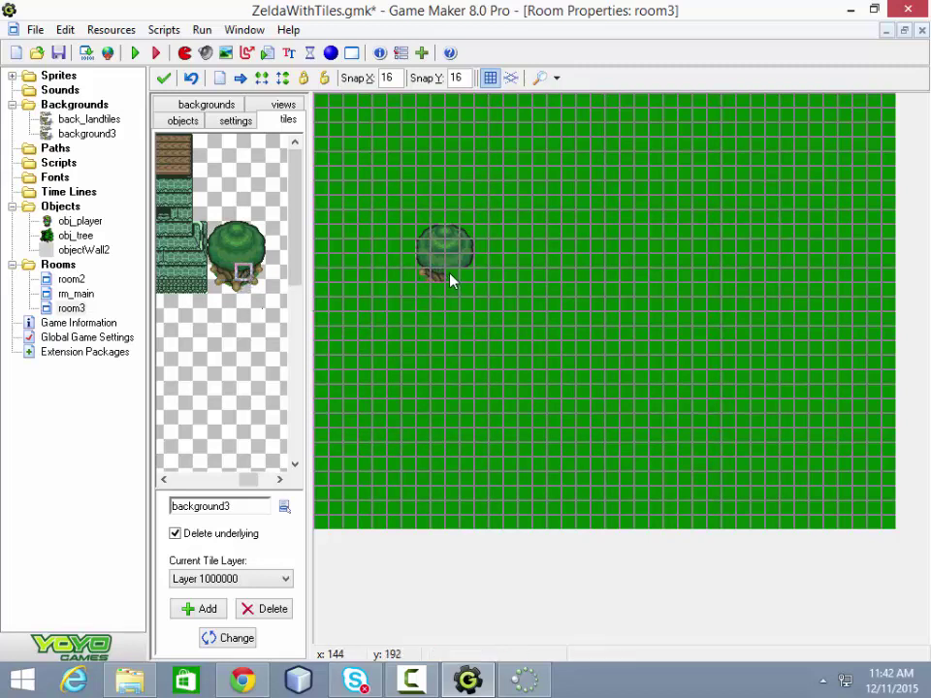
{"action": "left_click", "coordinate": [257, 273]}
{"action": "left_click", "coordinate": [228, 287]}
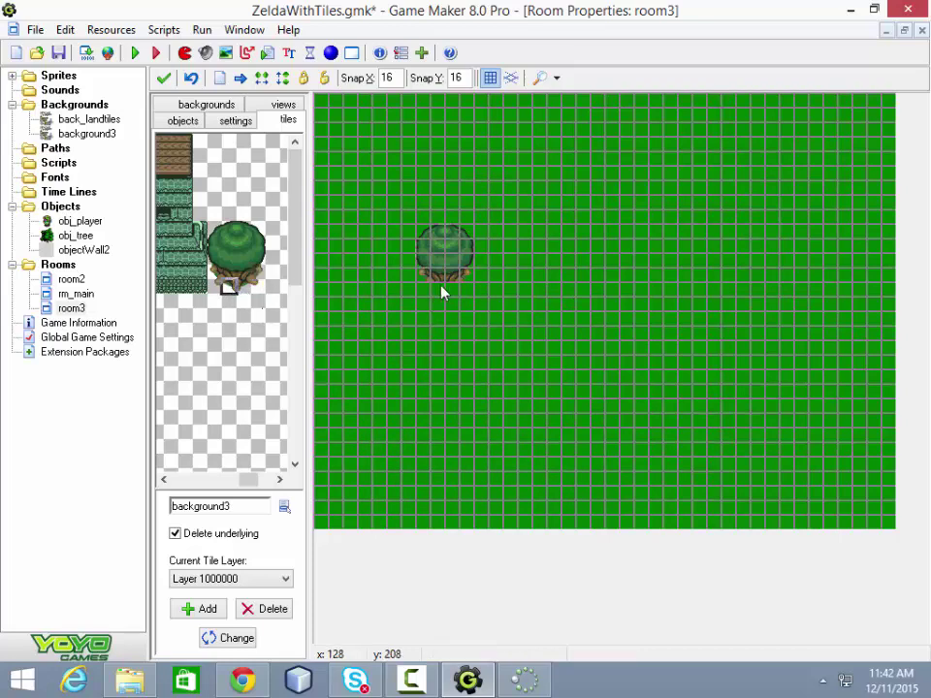
{"action": "left_click", "coordinate": [243, 286]}
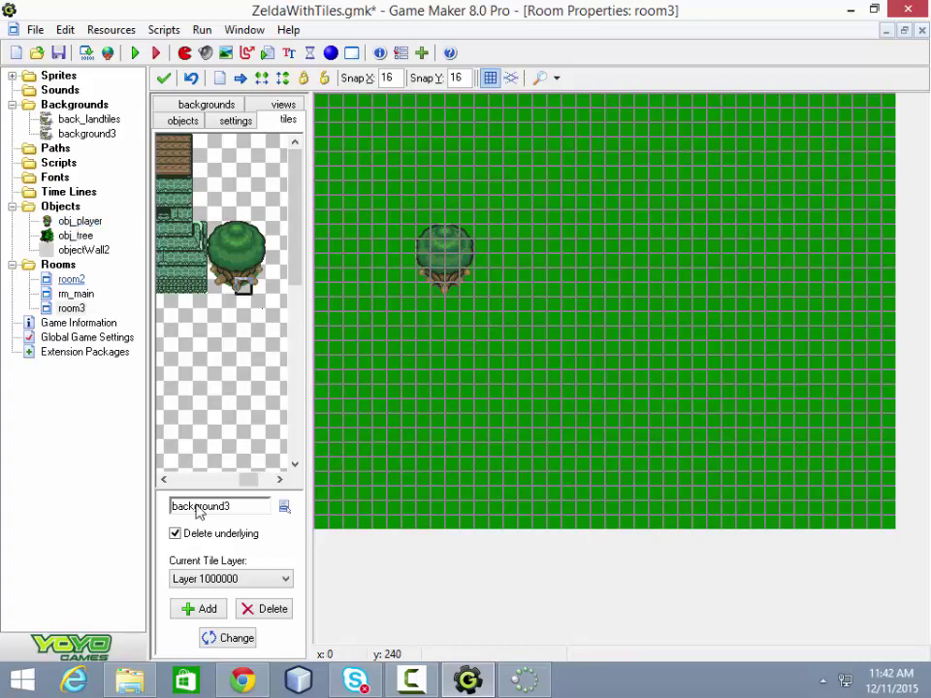
Add an obj_player instance to room3 just below the tree
{"action": "left_click", "coordinate": [184, 120]}
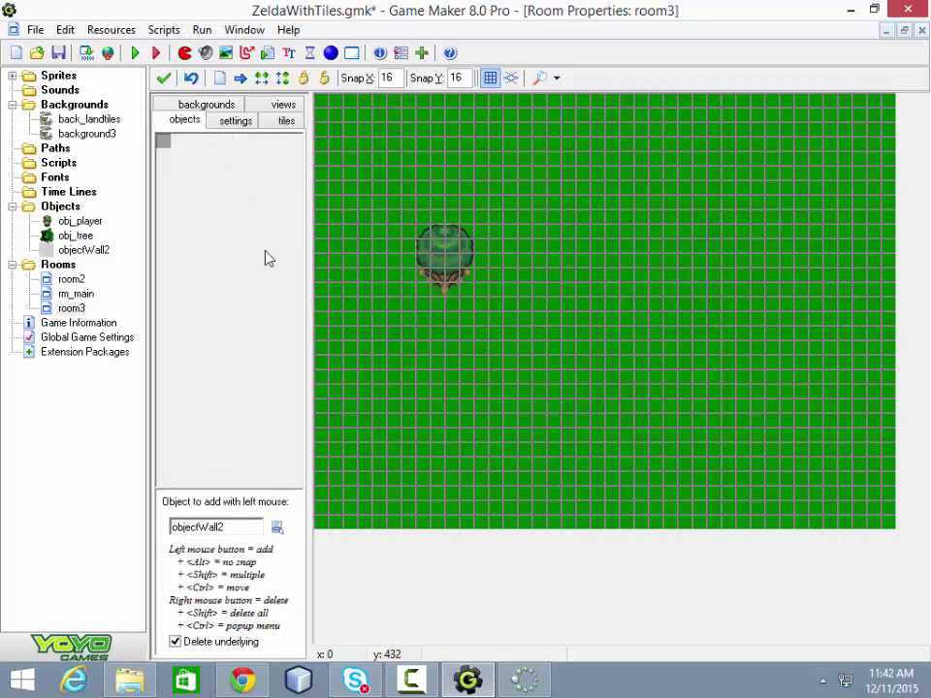
{"action": "left_click", "coordinate": [278, 526]}
{"action": "left_click", "coordinate": [320, 532]}
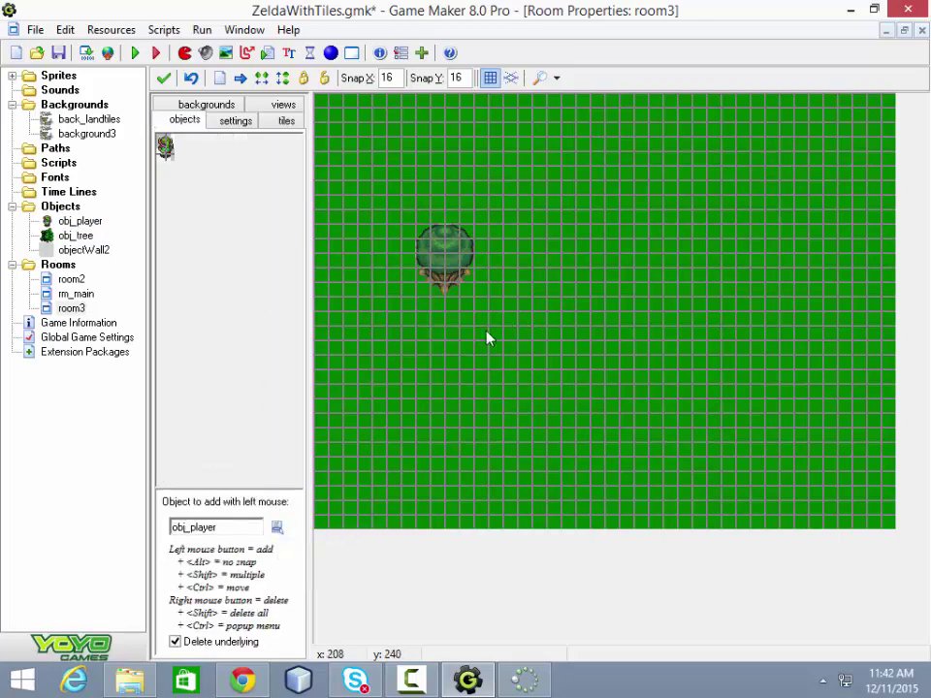
{"action": "left_click", "coordinate": [459, 335]}
Run the game past its welcome message to see which room starts, and close the game window
{"action": "left_click", "coordinate": [136, 54]}
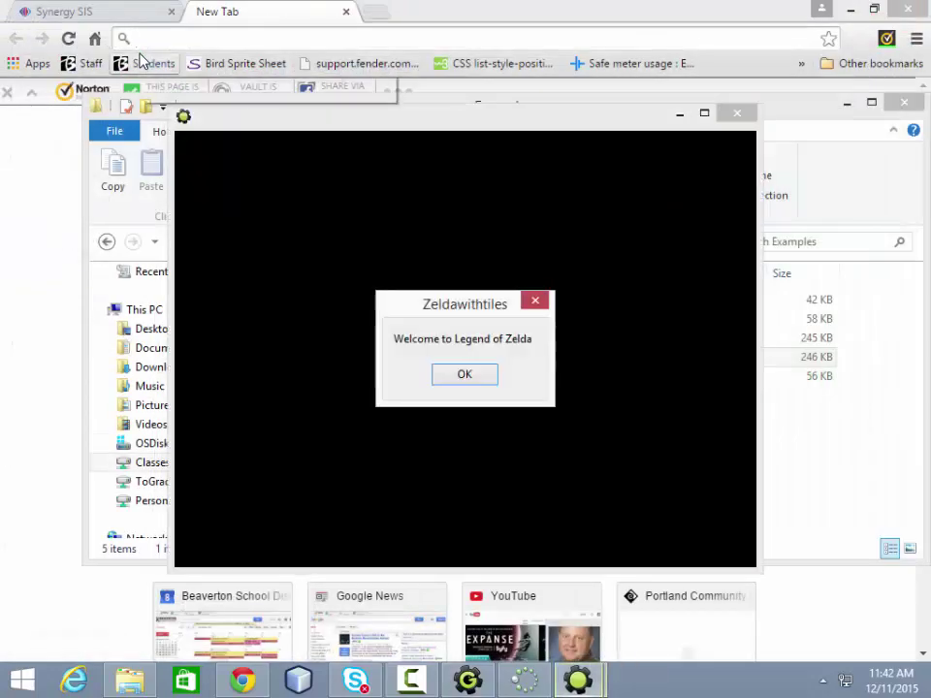
{"action": "key", "text": "Return"}
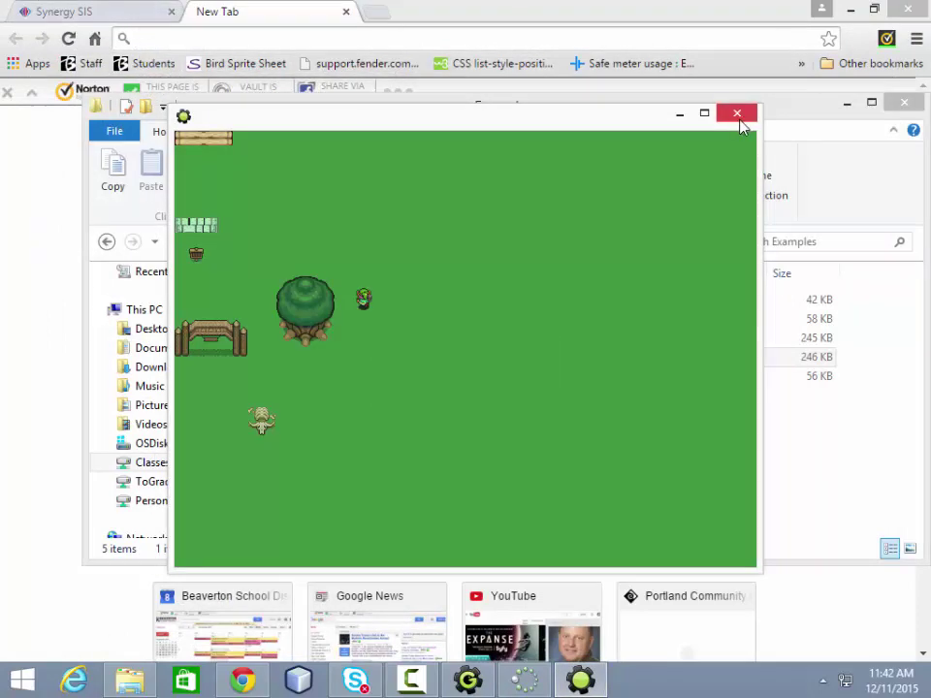
{"action": "left_click", "coordinate": [737, 115]}
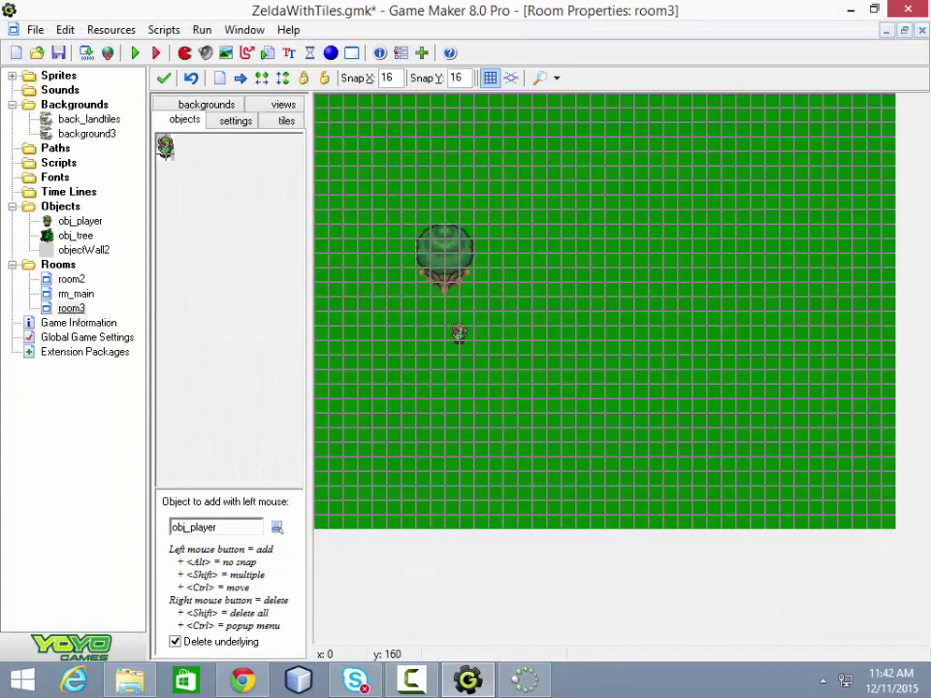
Move room3 to the first position in the Rooms group and run the game past its welcome message
{"action": "left_click_drag", "start_coordinate": [71, 307], "coordinate": [71, 278]}
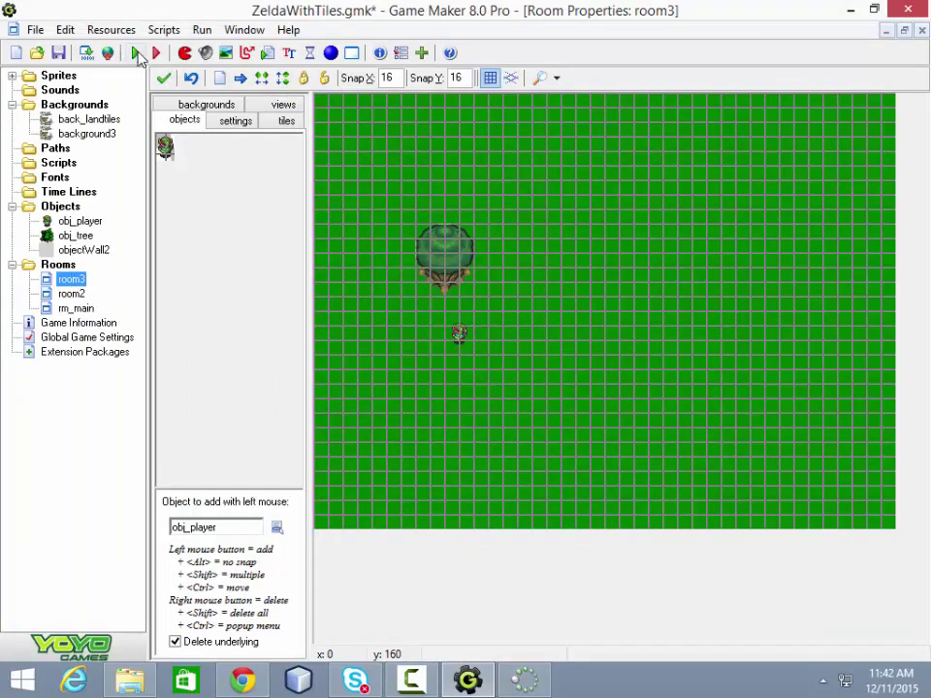
{"action": "left_click", "coordinate": [137, 54]}
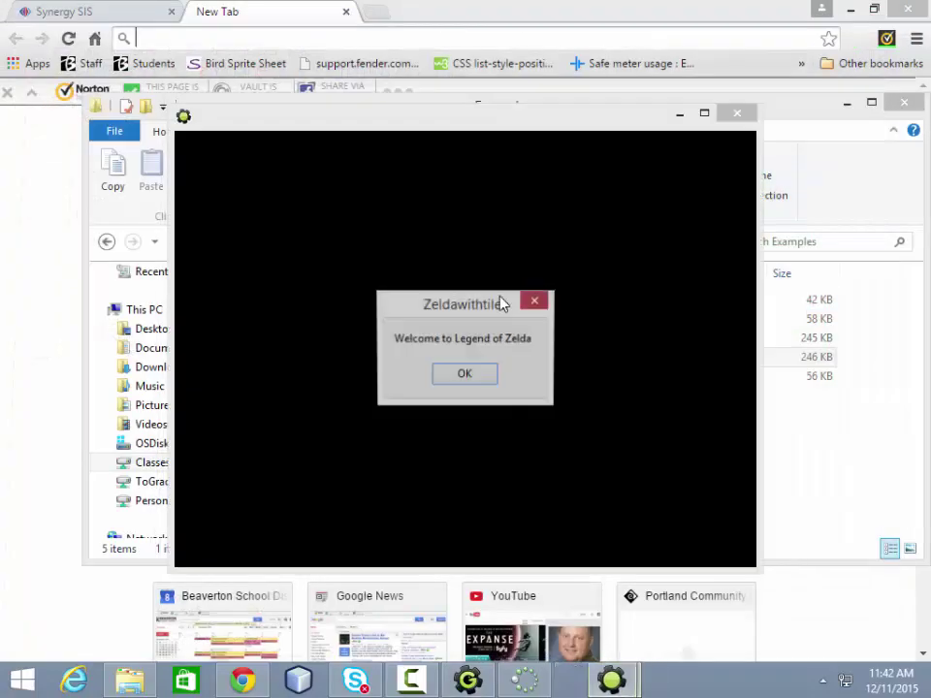
{"action": "key", "text": "Return"}
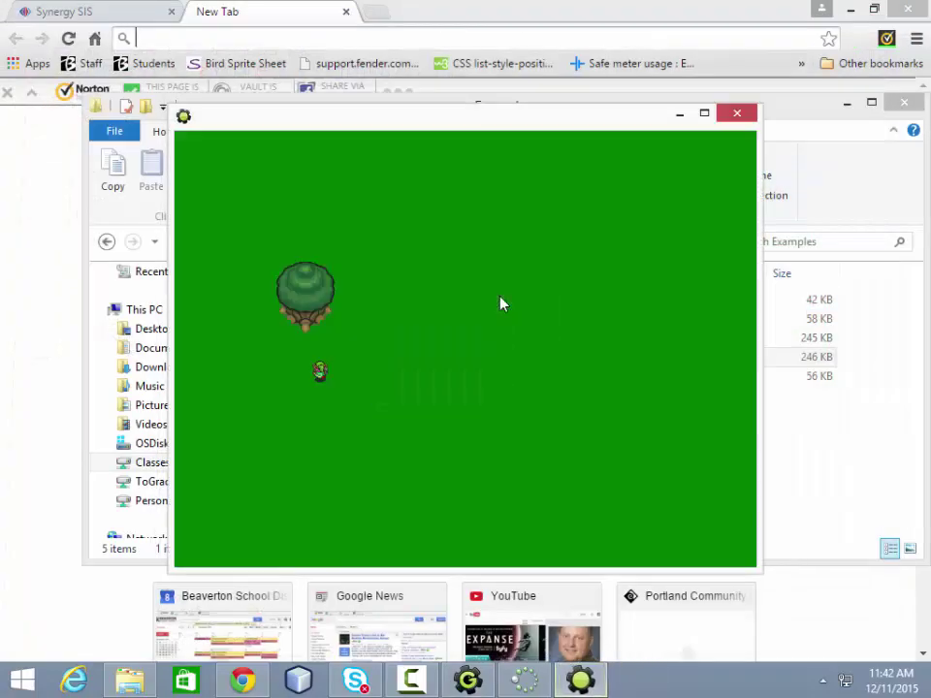
Walk the player around and across the tree to check how the two overlap, and close the game
{"action": "key", "text": "Up"}
{"action": "key", "text": "Left"}
{"action": "key", "text": "Down"}
{"action": "key", "text": "Left"}
{"action": "key", "text": "Up"}
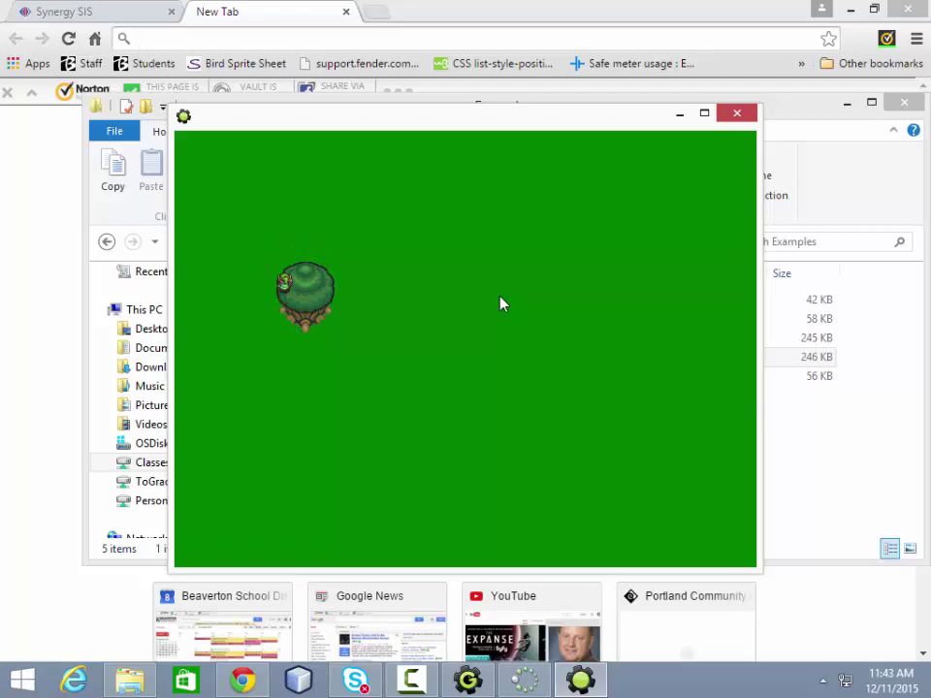
{"action": "key", "text": "Up"}
{"action": "key", "text": "Right"}
{"action": "key", "text": "Down"}
{"action": "key", "text": "Down"}
{"action": "key", "text": "Up"}
{"action": "key", "text": "Left"}
{"action": "key", "text": "Right"}
{"action": "key", "text": "Up"}
{"action": "key", "text": "Left"}
{"action": "key", "text": "Right"}
{"action": "key", "text": "Left"}
{"action": "key", "text": "Left"}
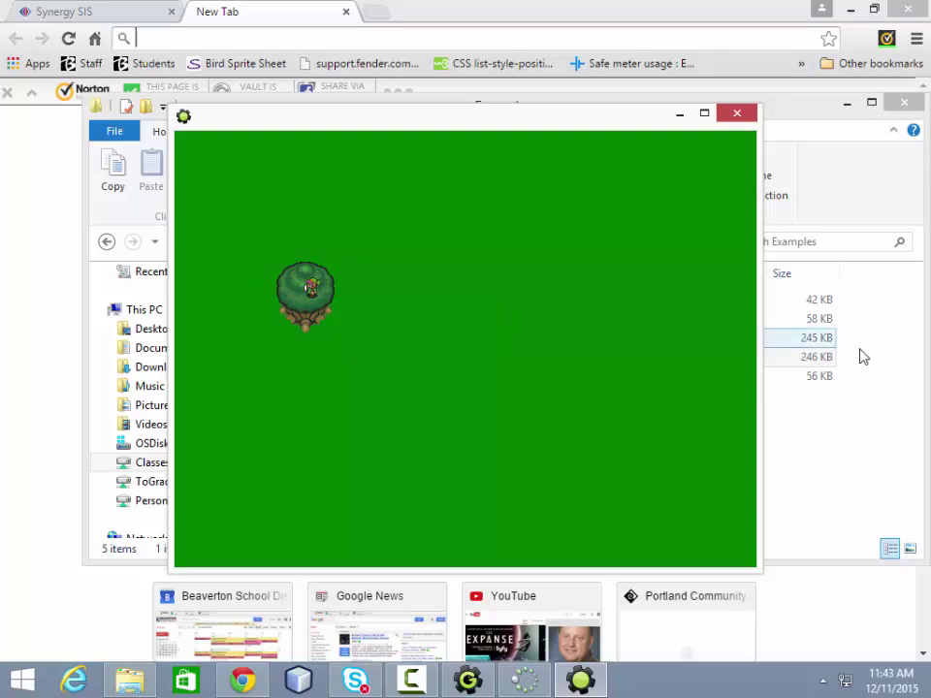
{"action": "left_click", "coordinate": [726, 114]}
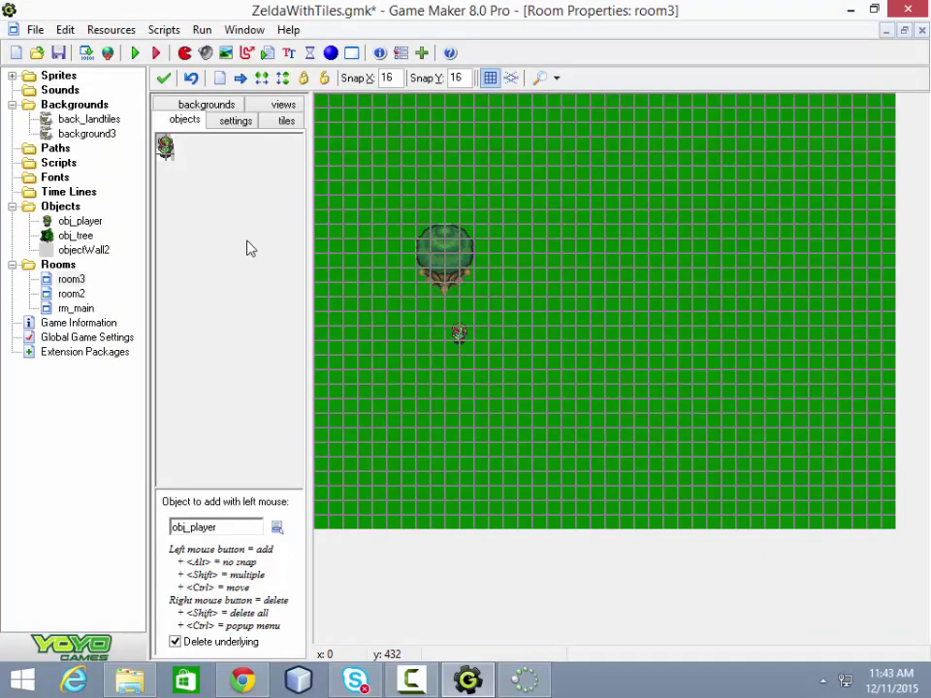
Erase the tree's crown tiles from layer 1000000, keeping the trunk, and add a new tile layer with depth -1000
{"action": "left_click", "coordinate": [286, 122]}
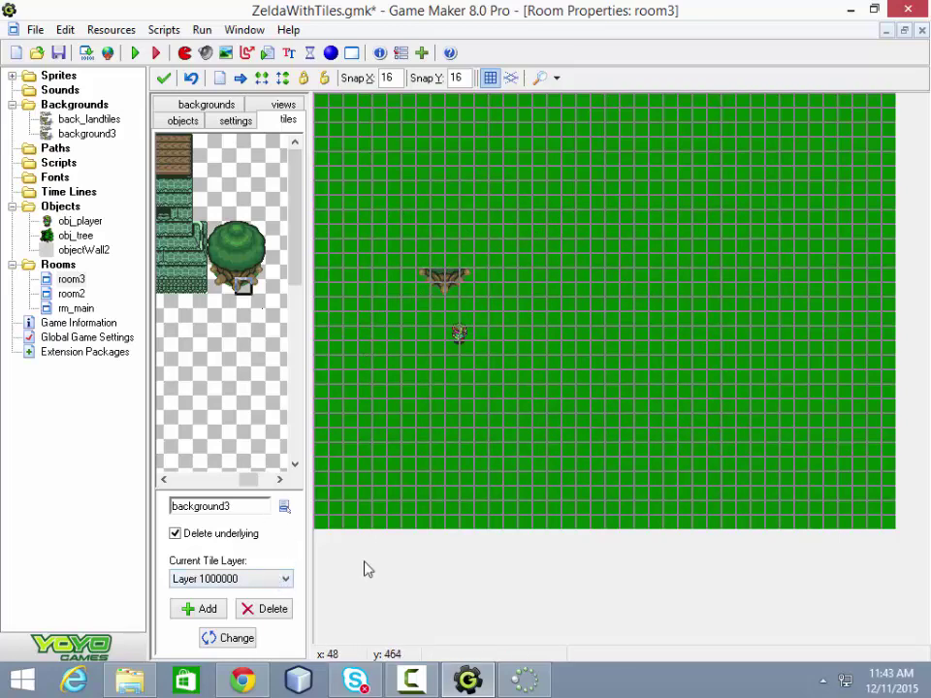
{"action": "left_click", "coordinate": [210, 609]}
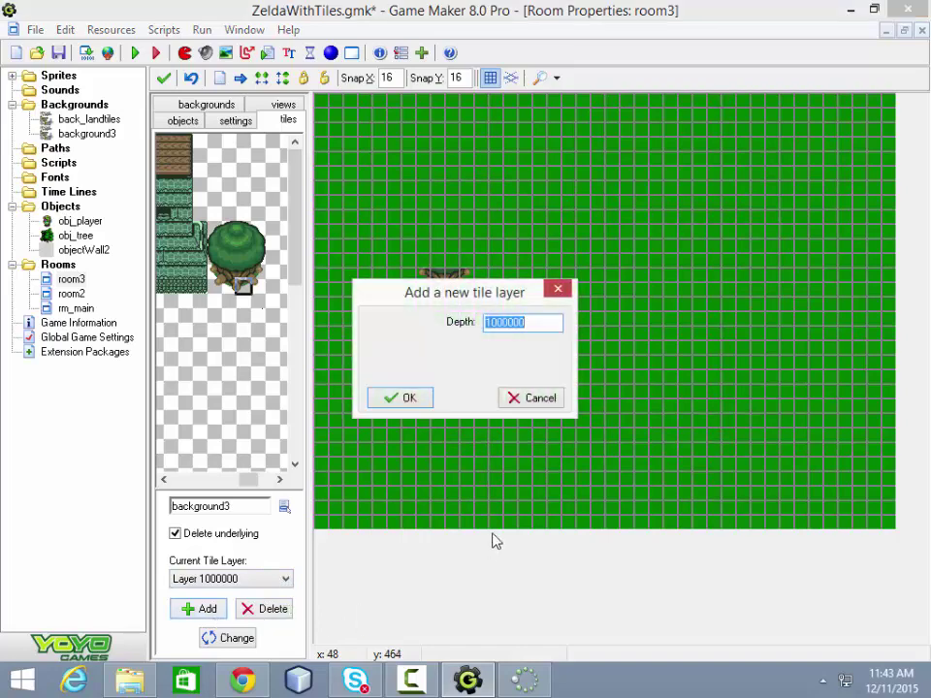
{"action": "type", "text": "-"}
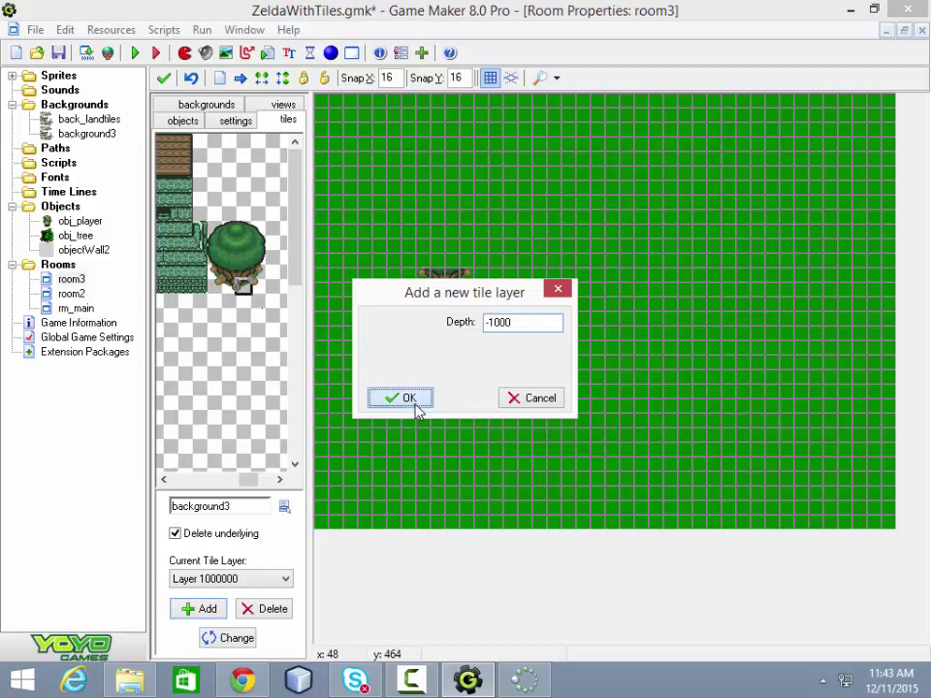
{"action": "left_click", "coordinate": [409, 398]}
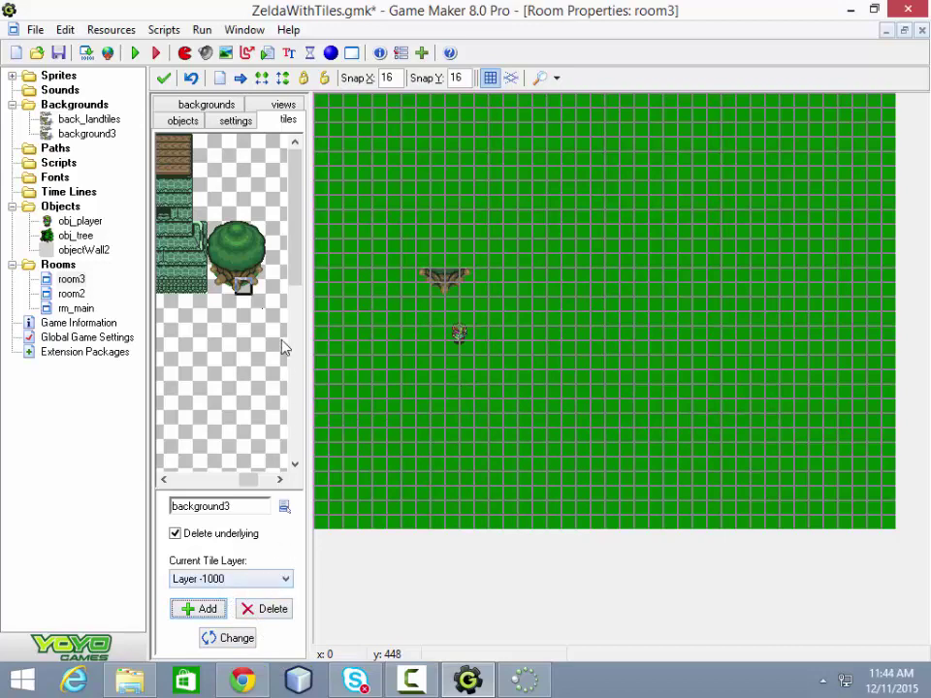
Place the four tiles of the crown's lowest row on layer -1000, overlapping the top of the trunk in room3
{"action": "left_click", "coordinate": [213, 257]}
{"action": "left_click", "coordinate": [421, 262]}
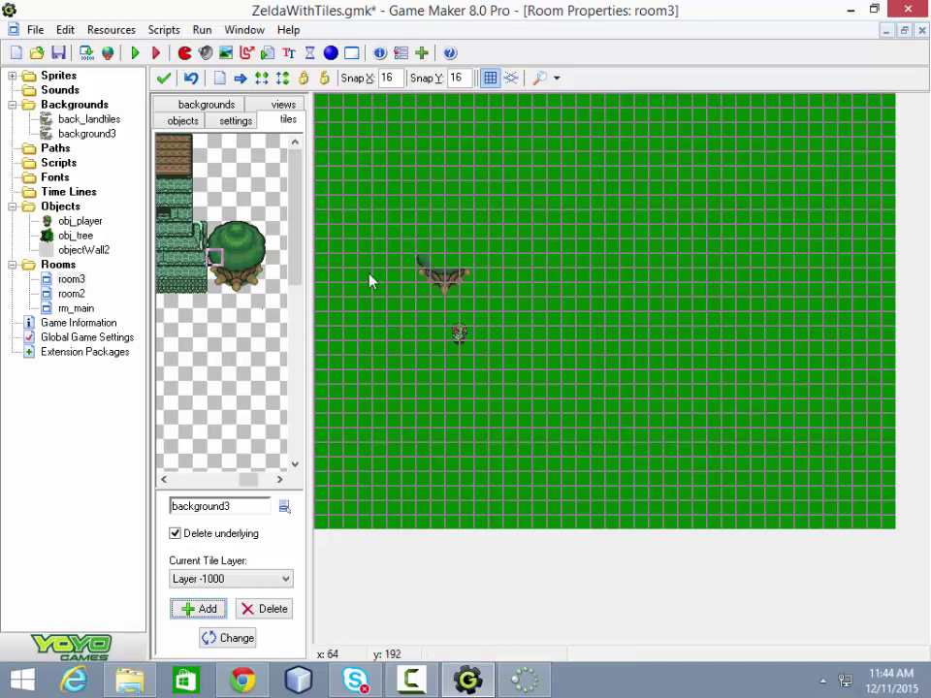
{"action": "left_click", "coordinate": [231, 258]}
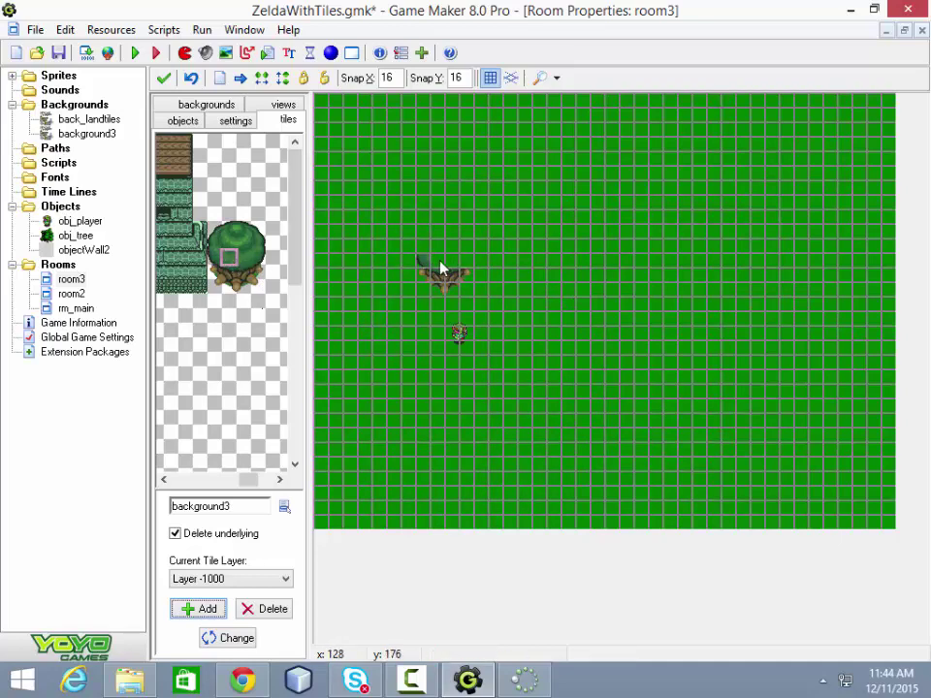
{"action": "left_click", "coordinate": [243, 257]}
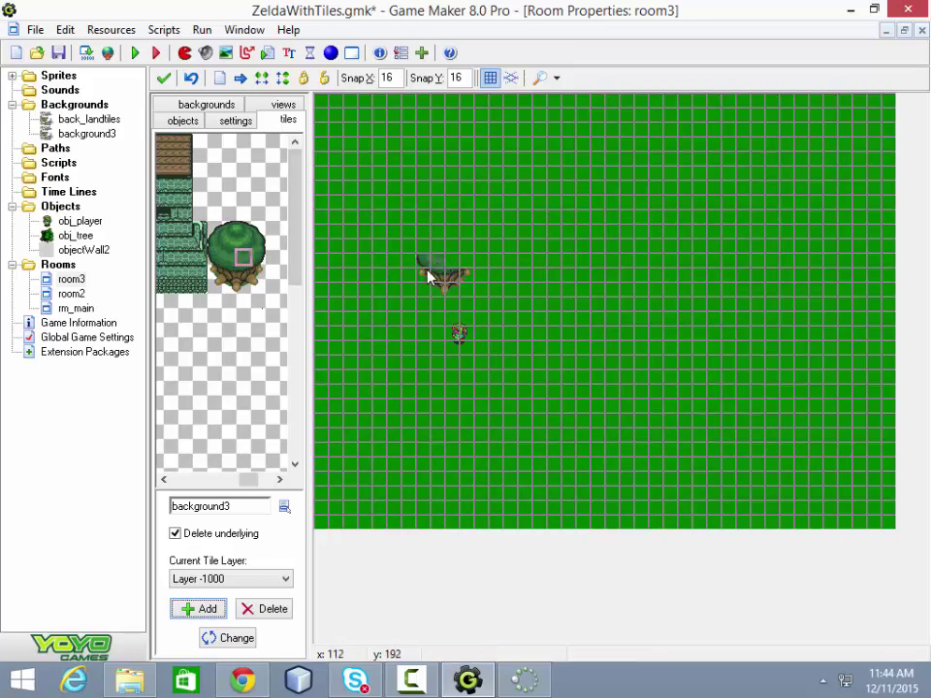
{"action": "left_click", "coordinate": [256, 257]}
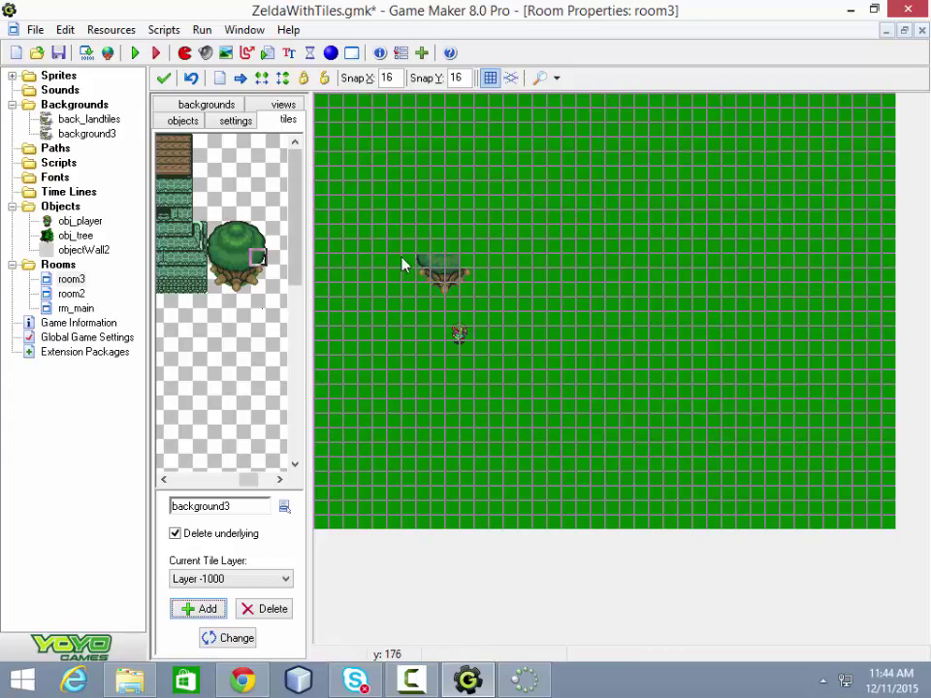
Add the four tiles of the crown's middle row on layer -1000, directly above the lowest crown row
{"action": "left_click", "coordinate": [214, 245]}
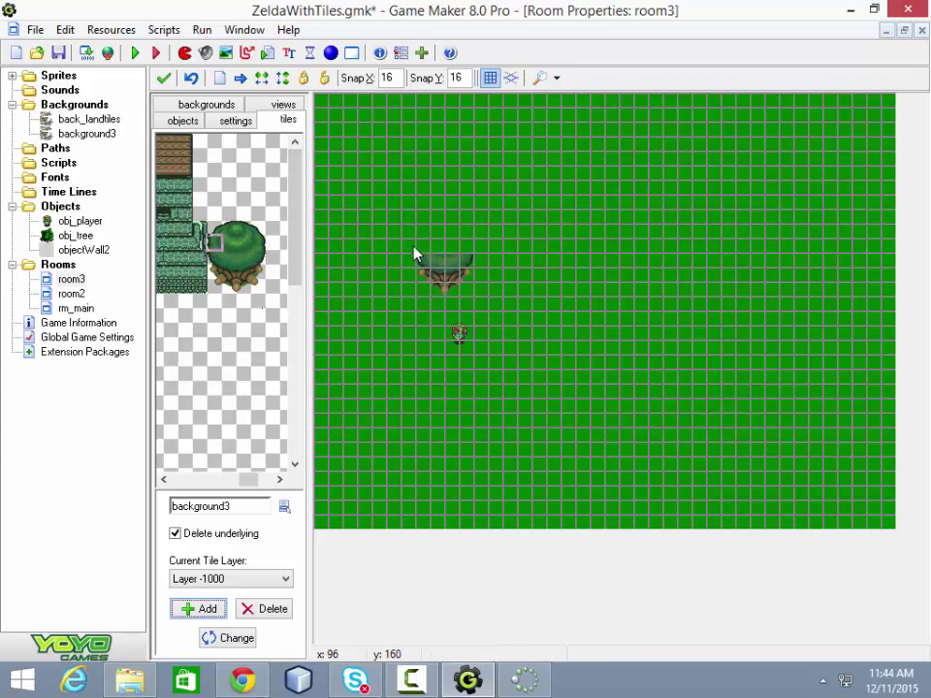
{"action": "left_click", "coordinate": [231, 245]}
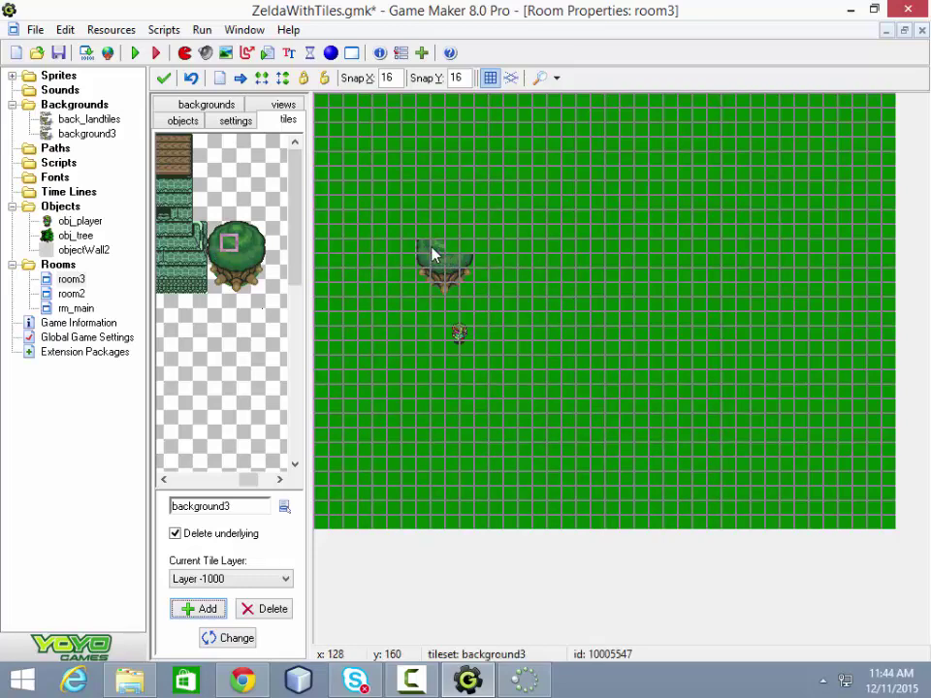
{"action": "left_click", "coordinate": [251, 249]}
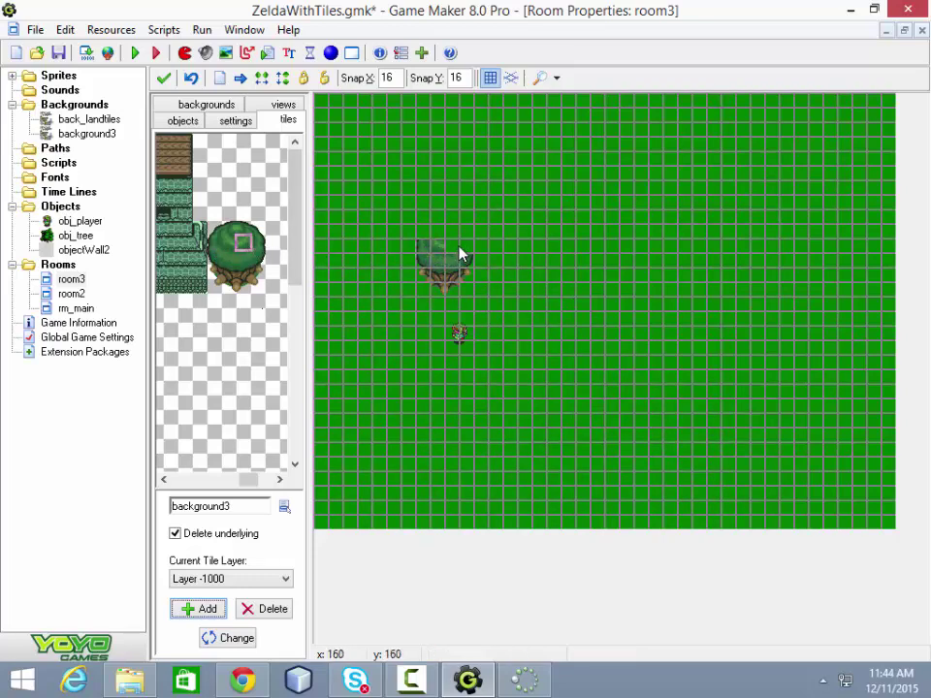
{"action": "left_click", "coordinate": [257, 245]}
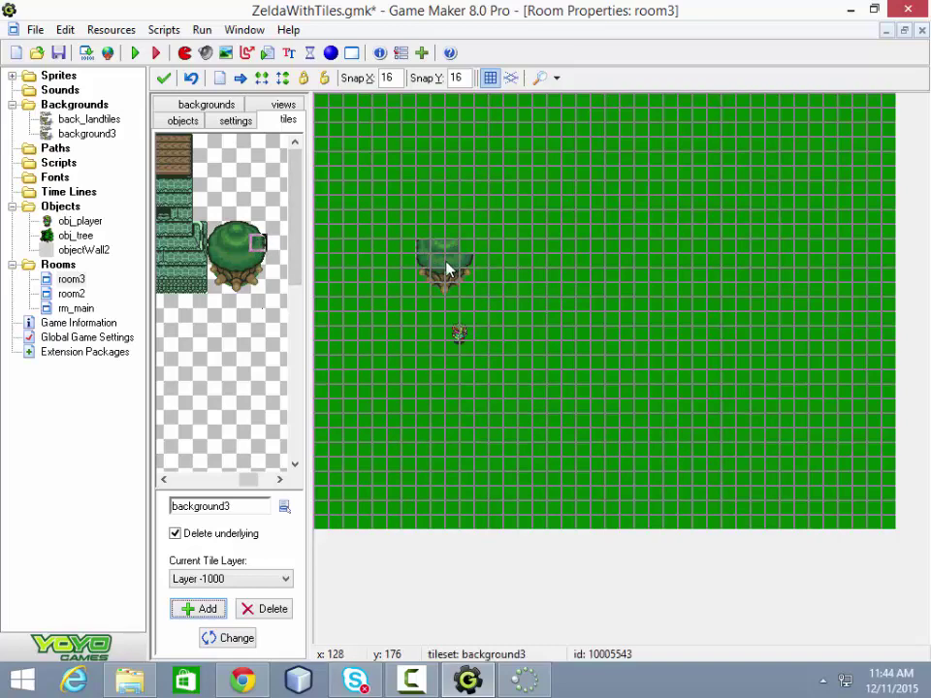
Complete the tree crown on layer -1000 with the four tiles of its top row
{"action": "left_click", "coordinate": [230, 230]}
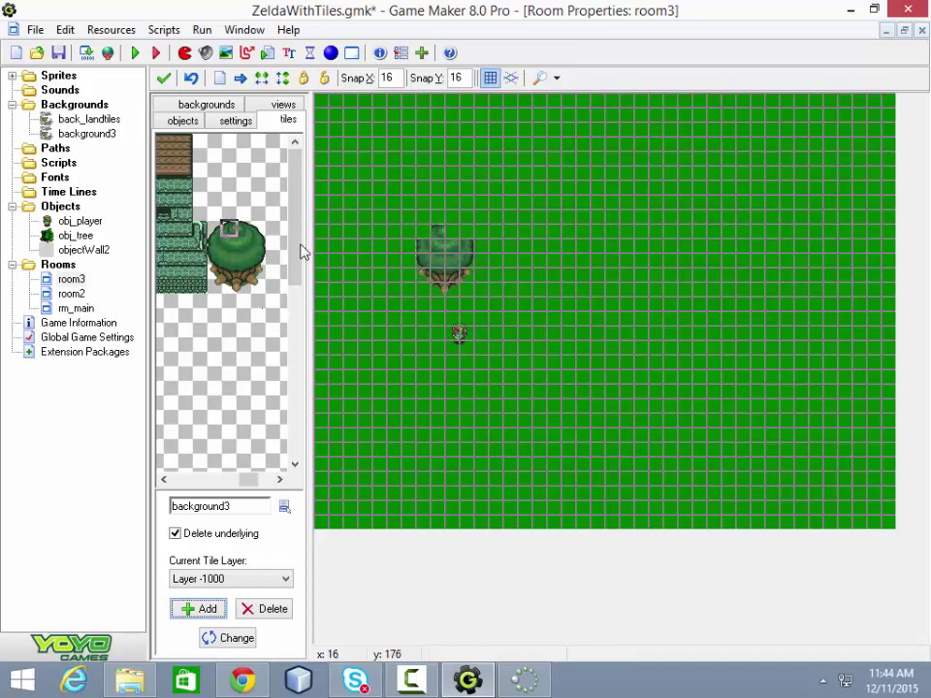
{"action": "left_click", "coordinate": [244, 229]}
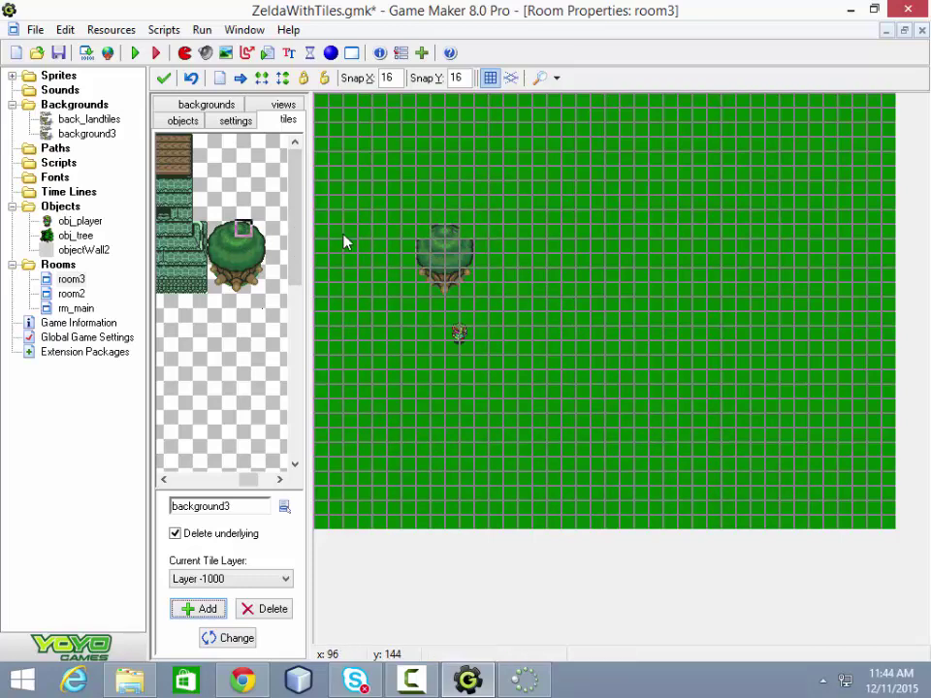
{"action": "left_click", "coordinate": [214, 230]}
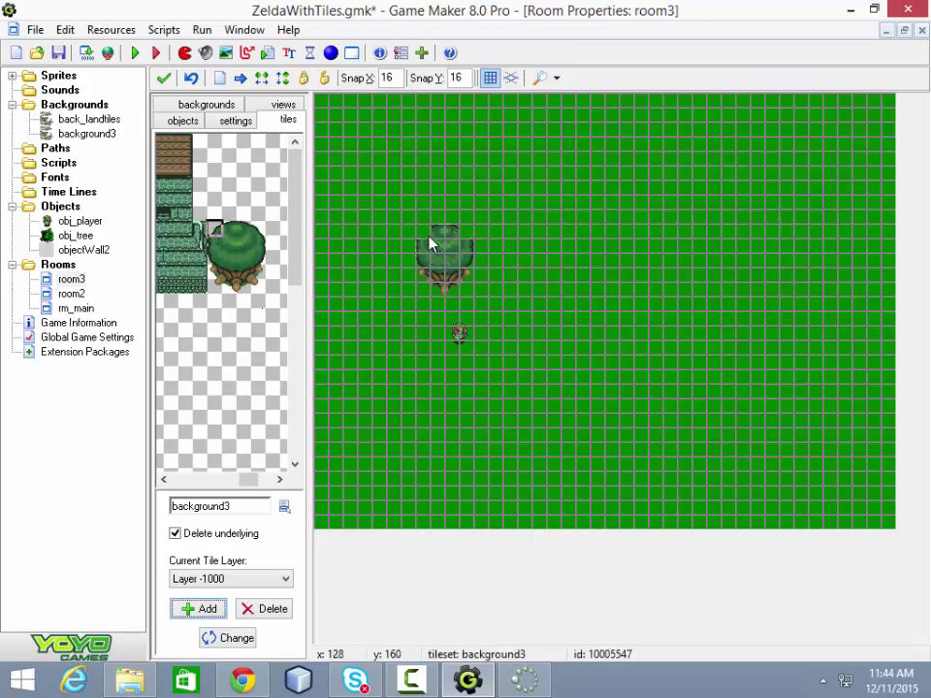
{"action": "left_click", "coordinate": [257, 229]}
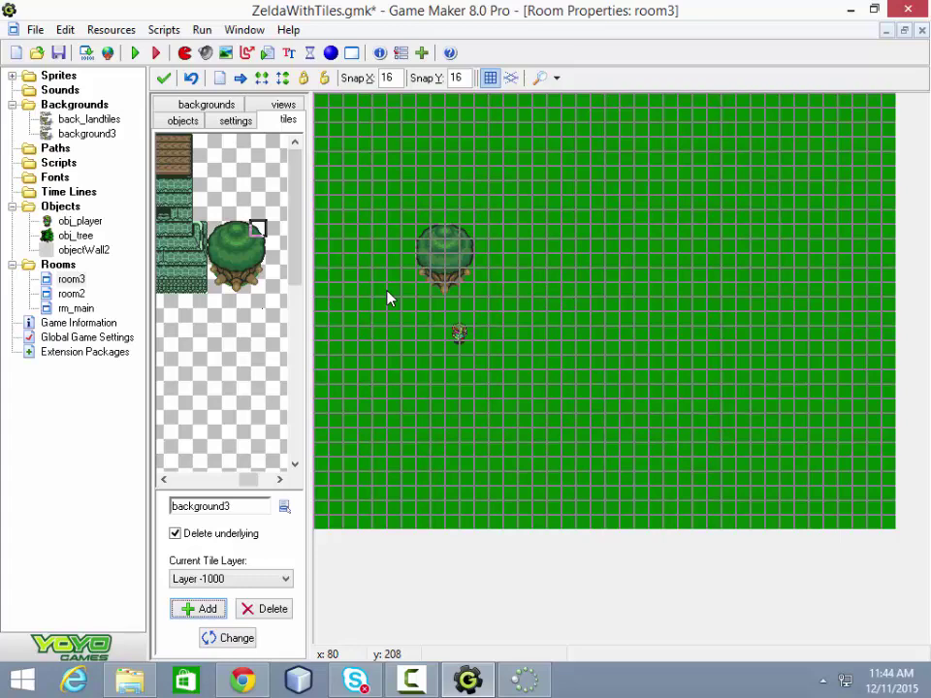
Run the game and walk the player across the trunk and under the crown to check the depth effect, and close the game
{"action": "left_click", "coordinate": [137, 53]}
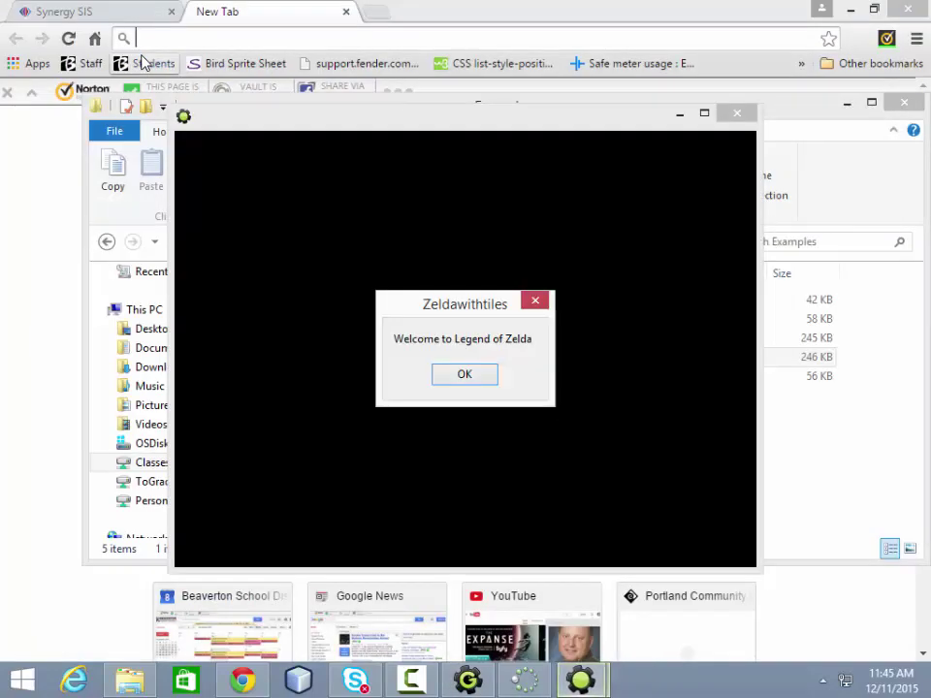
{"action": "key", "text": "Return"}
{"action": "key", "text": "Up"}
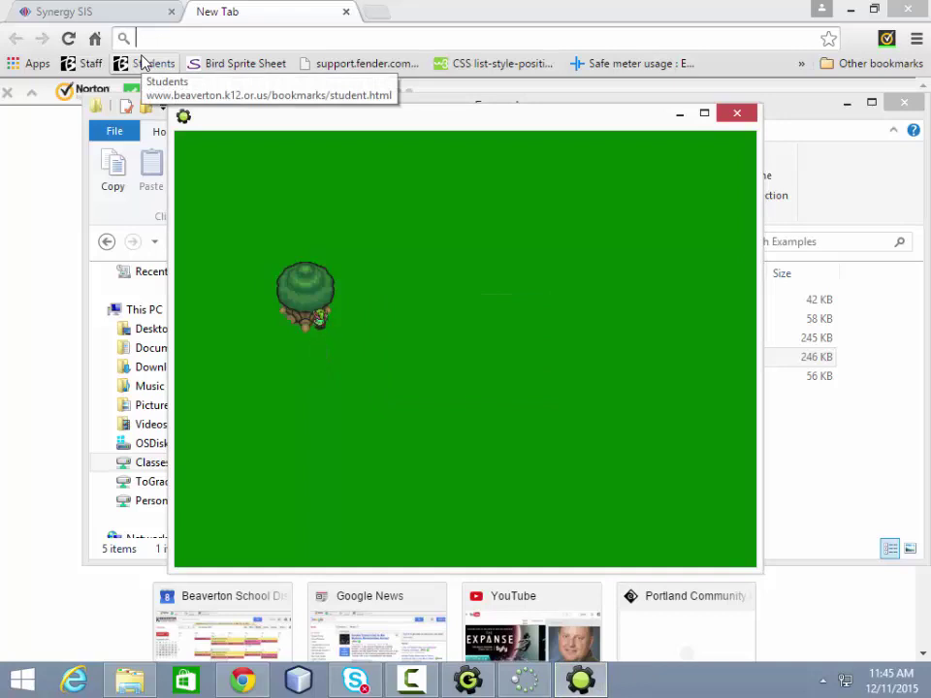
{"action": "key", "text": "Up"}
{"action": "key", "text": "Down"}
{"action": "key", "text": "Right"}
{"action": "key", "text": "Up"}
{"action": "key", "text": "Left"}
{"action": "key", "text": "Left"}
{"action": "key", "text": "Up"}
{"action": "key", "text": "Right"}
{"action": "key", "text": "Left"}
{"action": "key", "text": "Down"}
{"action": "key", "text": "Right"}
{"action": "key", "text": "Up"}
{"action": "key", "text": "Up"}
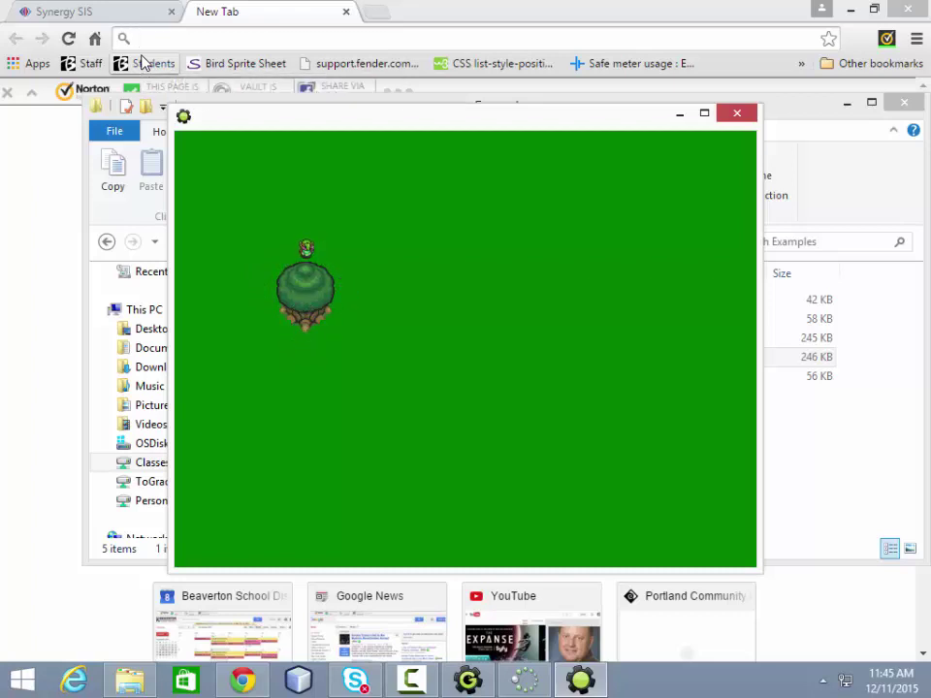
{"action": "key", "text": "Down"}
{"action": "key", "text": "Down"}
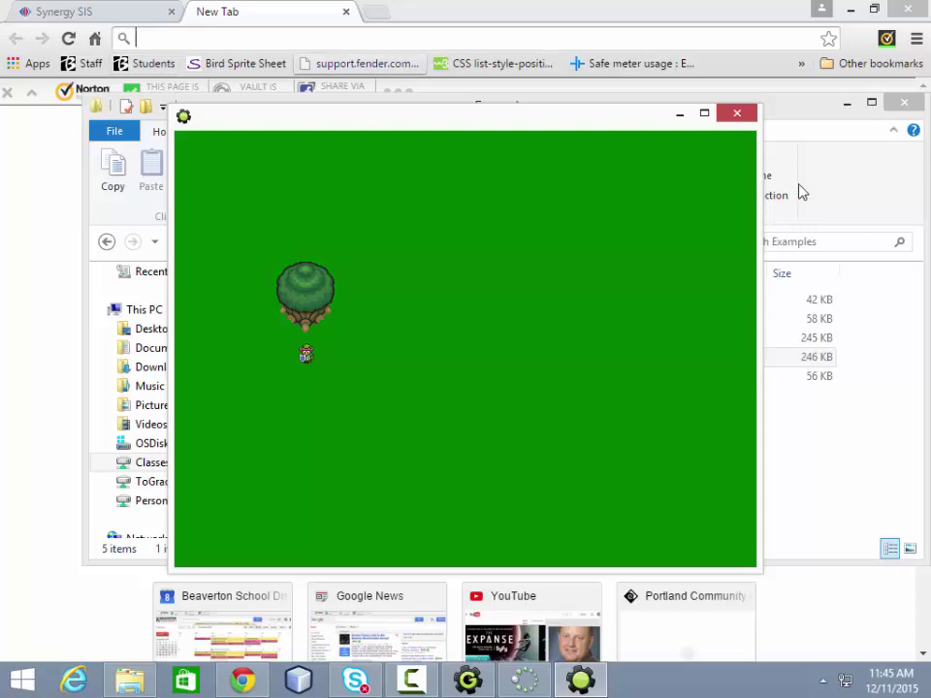
{"action": "left_click", "coordinate": [737, 114]}
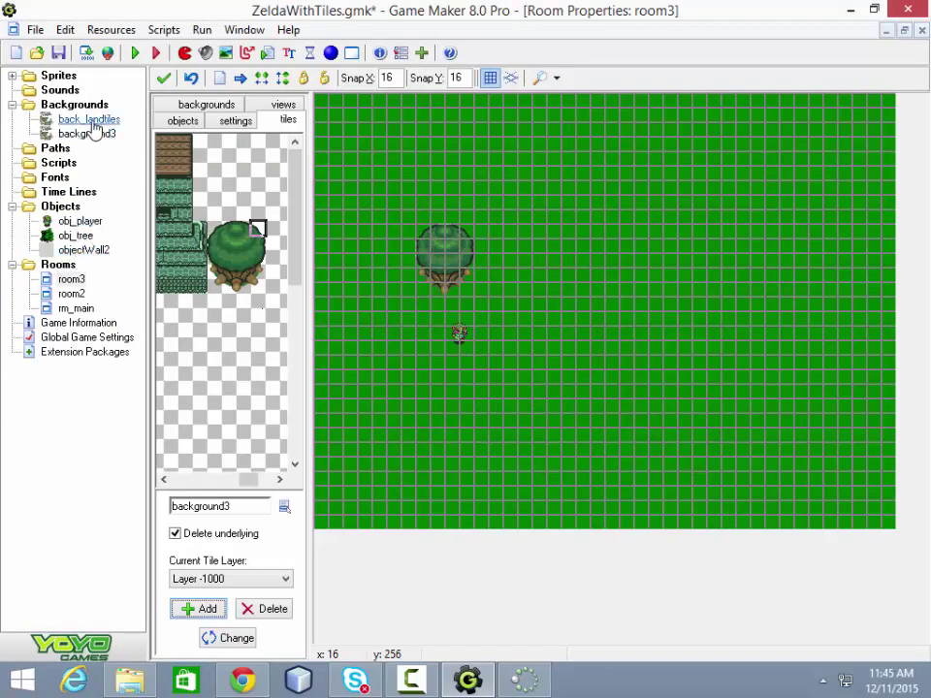
Examine the properties of the spriteWall2 sprite and the objectWall2 object
{"action": "left_click", "coordinate": [12, 76]}
{"action": "double_click", "coordinate": [84, 163]}
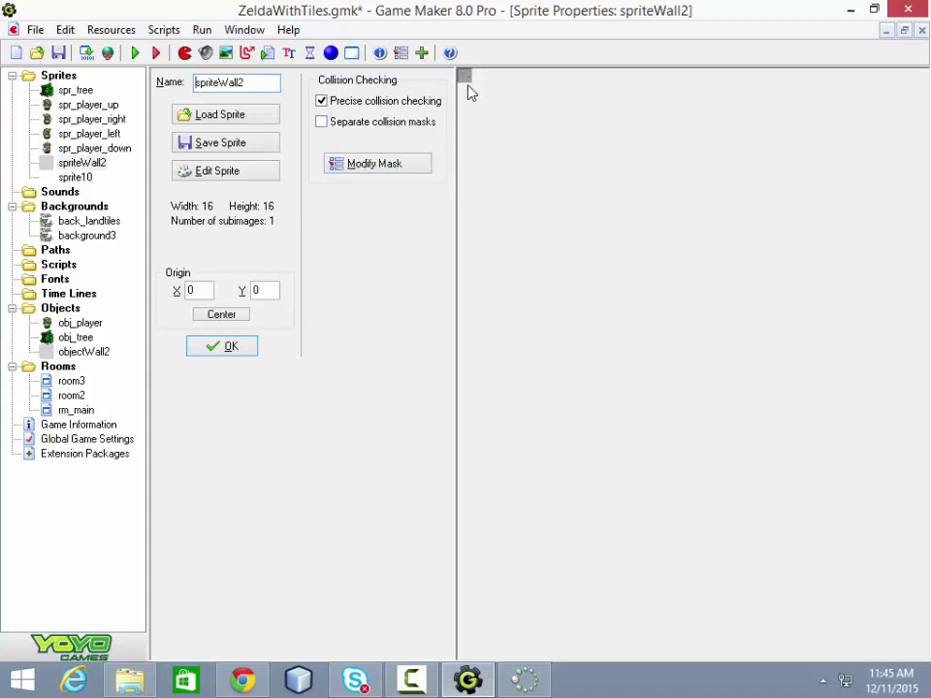
{"action": "double_click", "coordinate": [85, 354]}
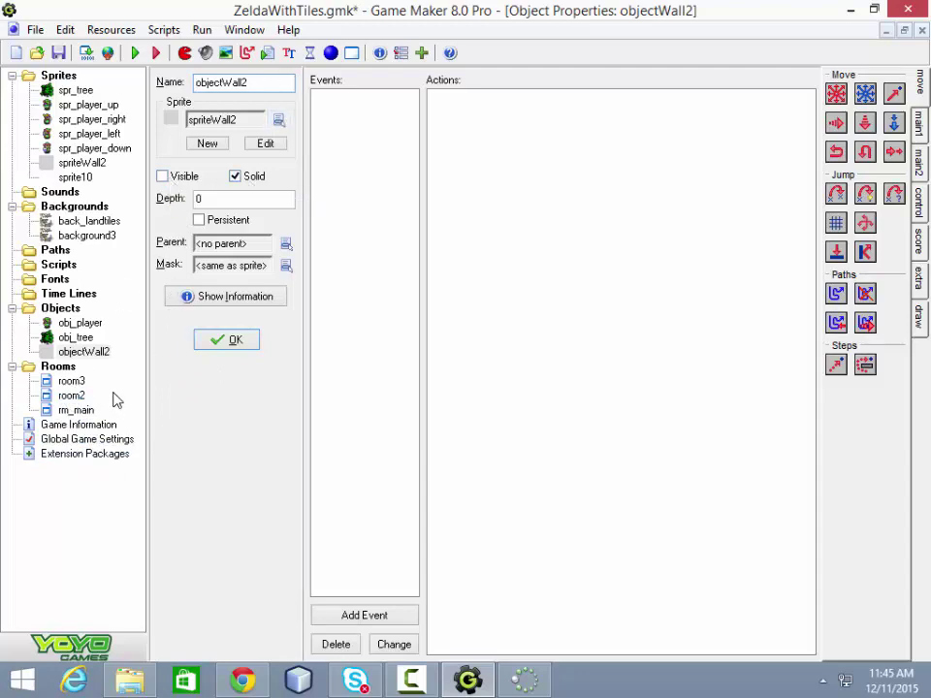
{"action": "double_click", "coordinate": [76, 410]}
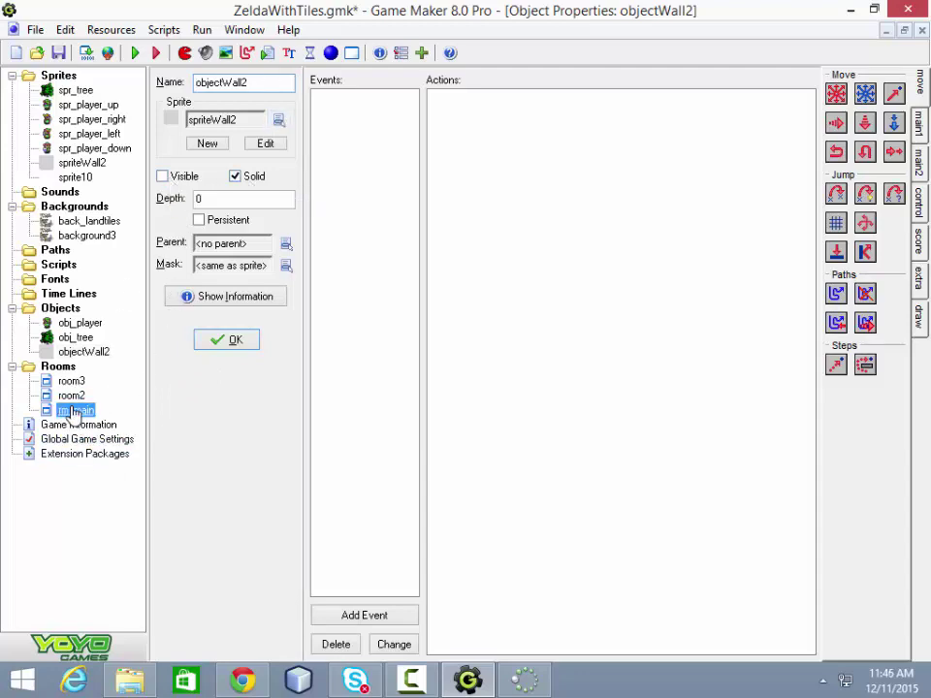
Place objectWall2 instances over the tree's trunk in room3
{"action": "double_click", "coordinate": [70, 381]}
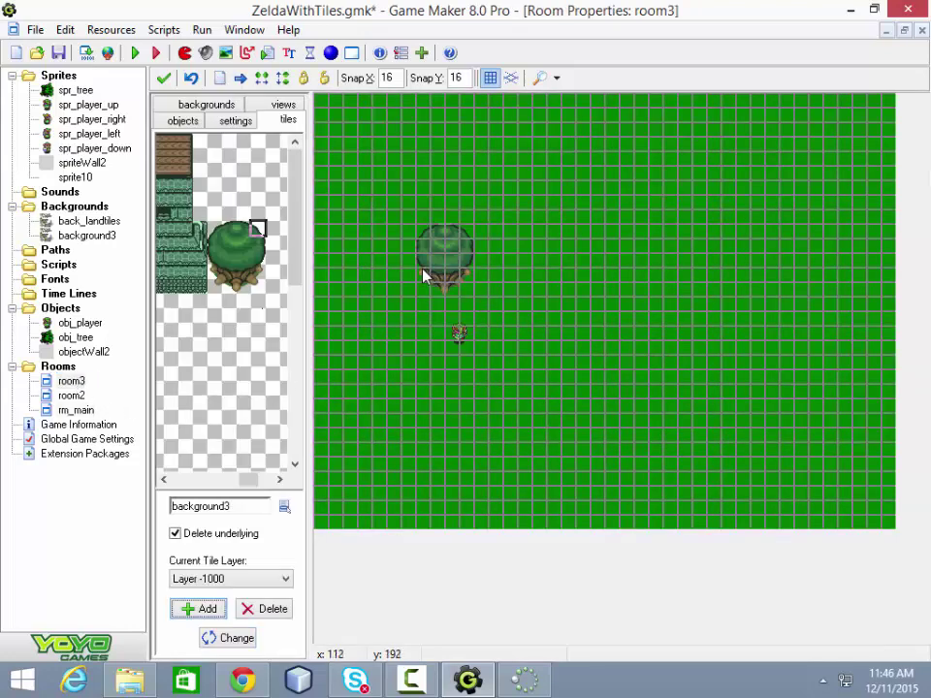
{"action": "left_click", "coordinate": [183, 120]}
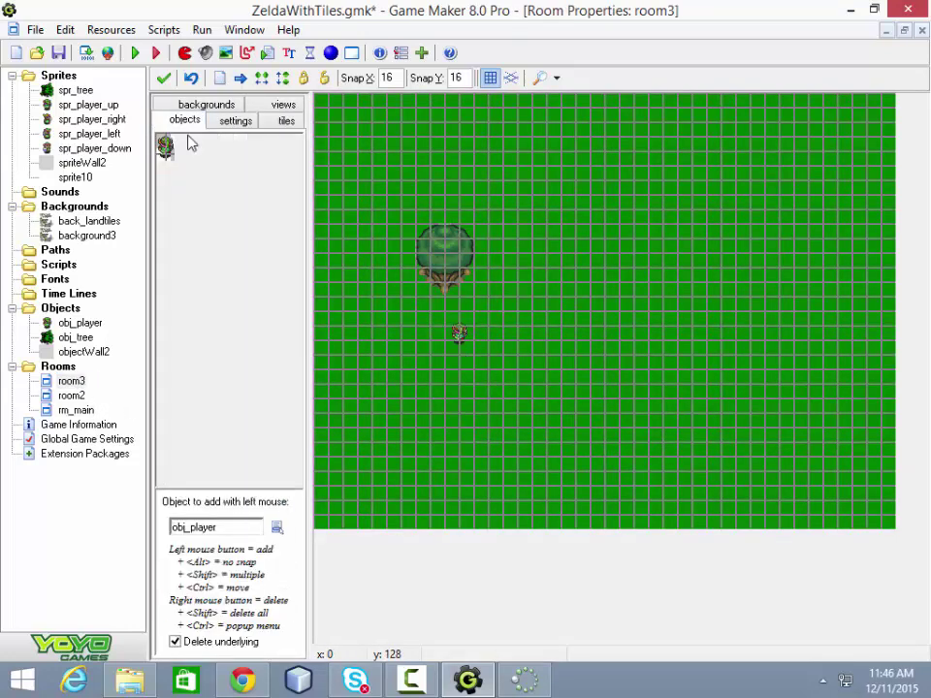
{"action": "left_click", "coordinate": [276, 529]}
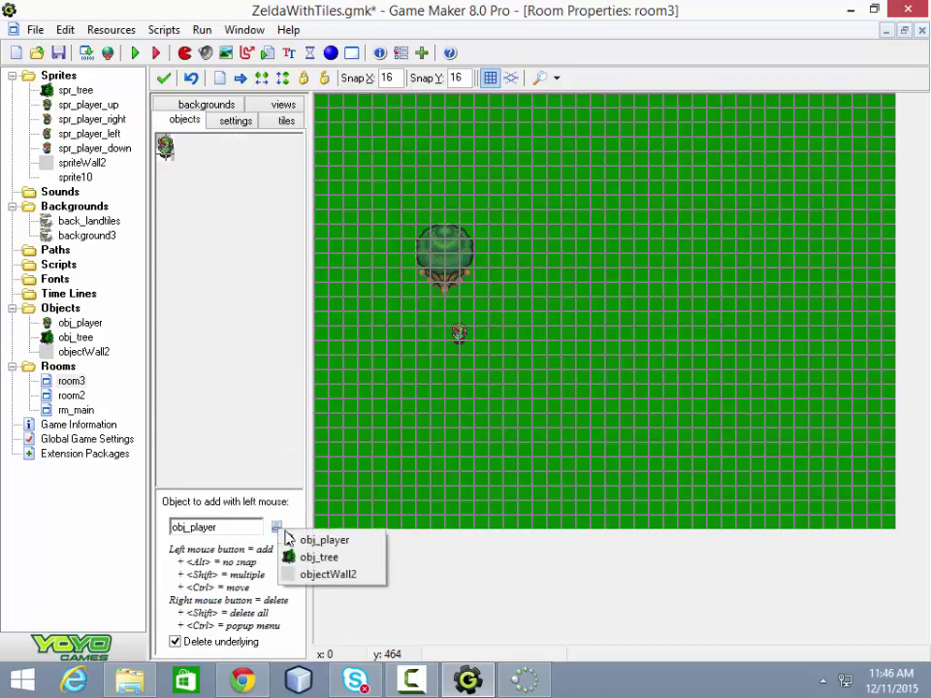
{"action": "left_click", "coordinate": [315, 574]}
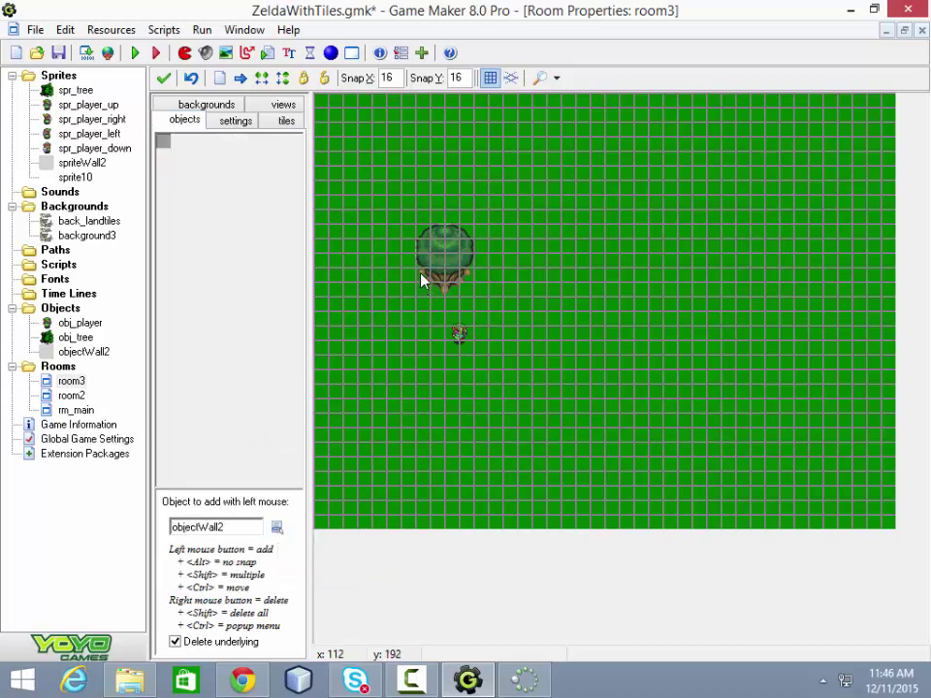
{"action": "left_click", "coordinate": [423, 280]}
Run the game and walk the player against the trunk and around the tree to check the wall collisions, and close the game
{"action": "left_click", "coordinate": [136, 55]}
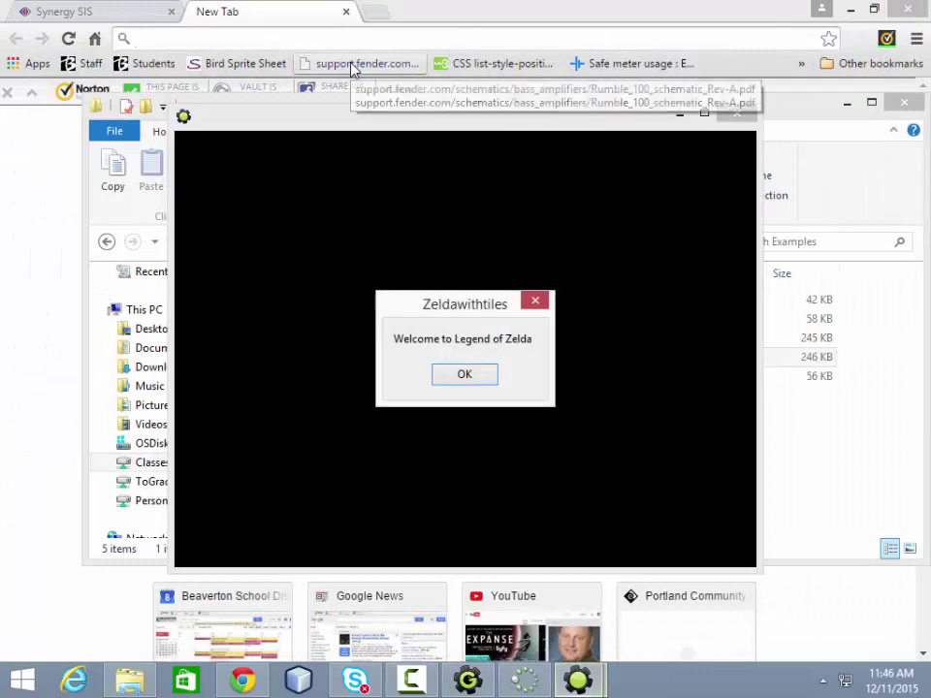
{"action": "key", "text": "Return"}
{"action": "key", "text": "Up"}
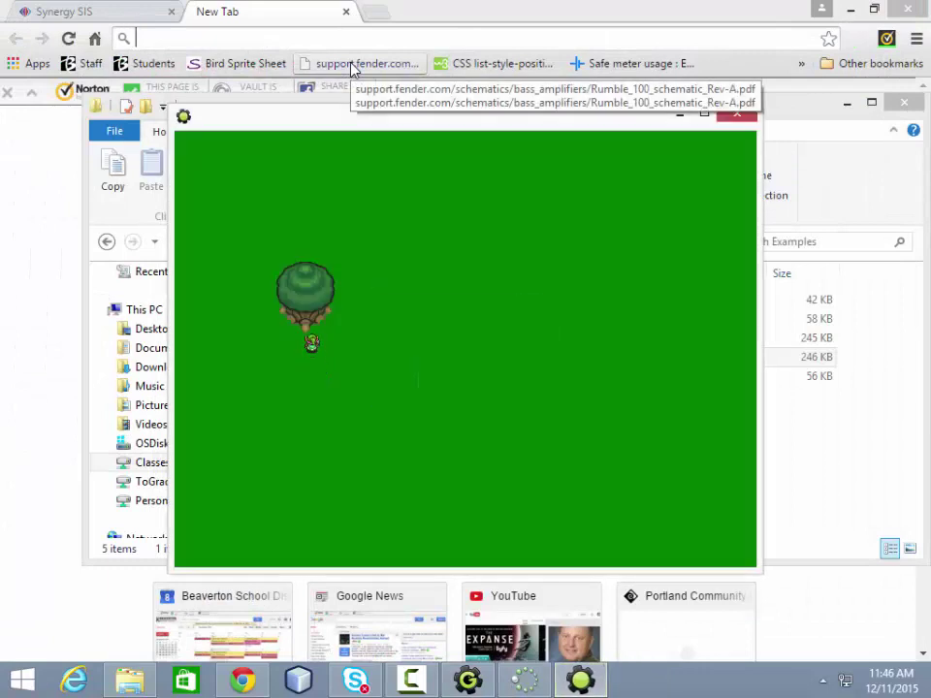
{"action": "key", "text": "Up"}
{"action": "key", "text": "Left"}
{"action": "key", "text": "Up"}
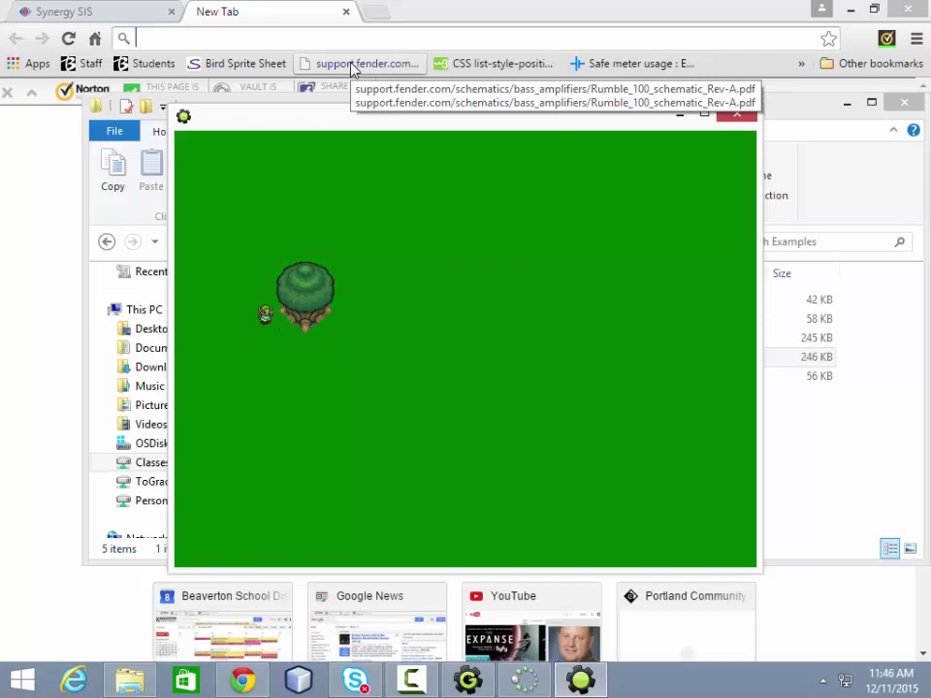
{"action": "key", "text": "Up"}
{"action": "key", "text": "Right"}
{"action": "key", "text": "Up"}
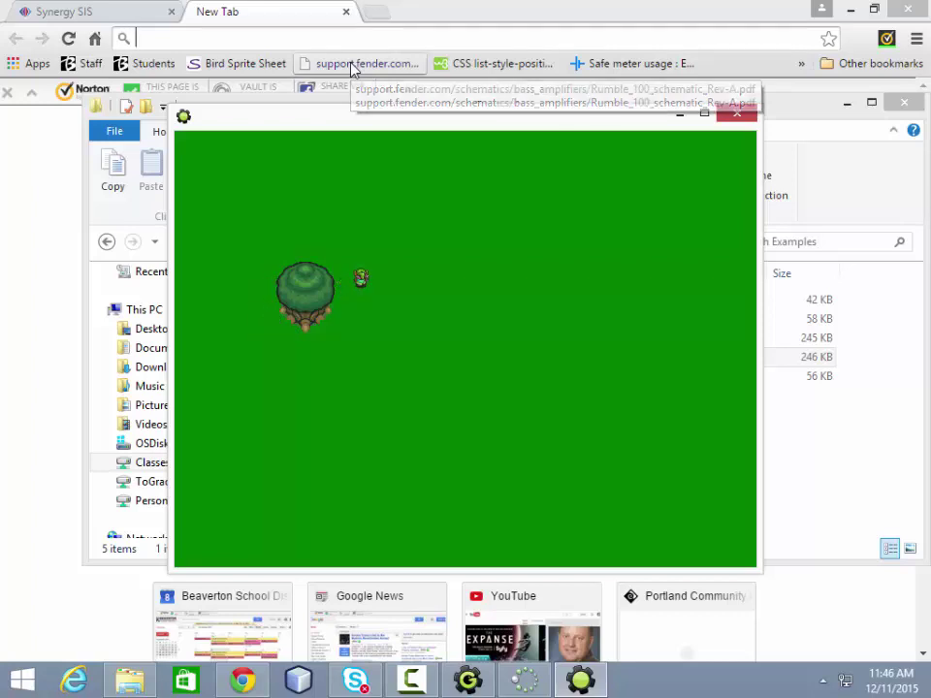
{"action": "key", "text": "Left"}
{"action": "key", "text": "Up"}
{"action": "key", "text": "Right"}
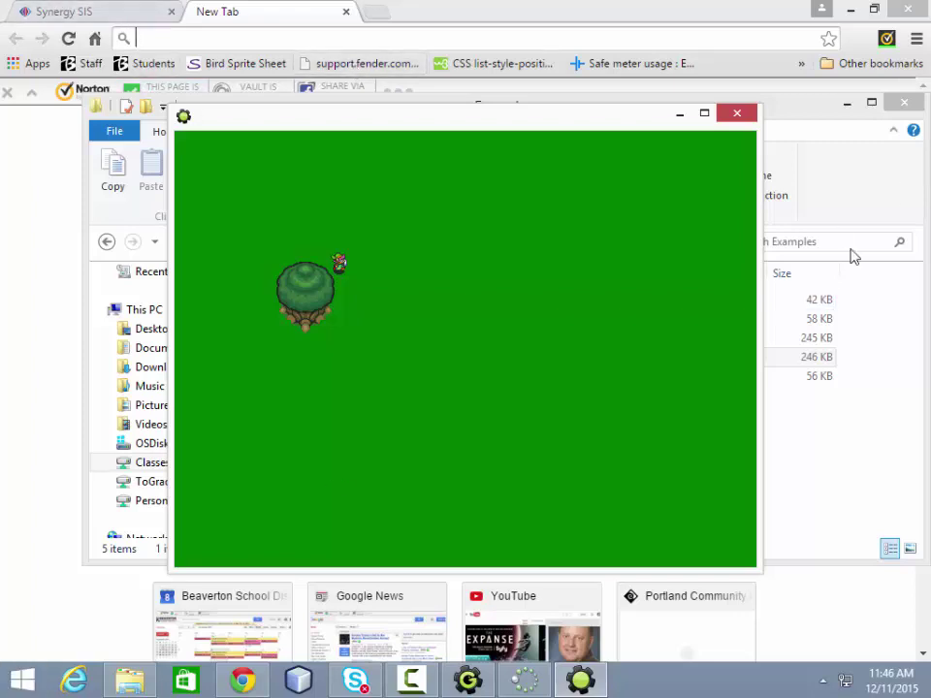
{"action": "left_click", "coordinate": [744, 117]}
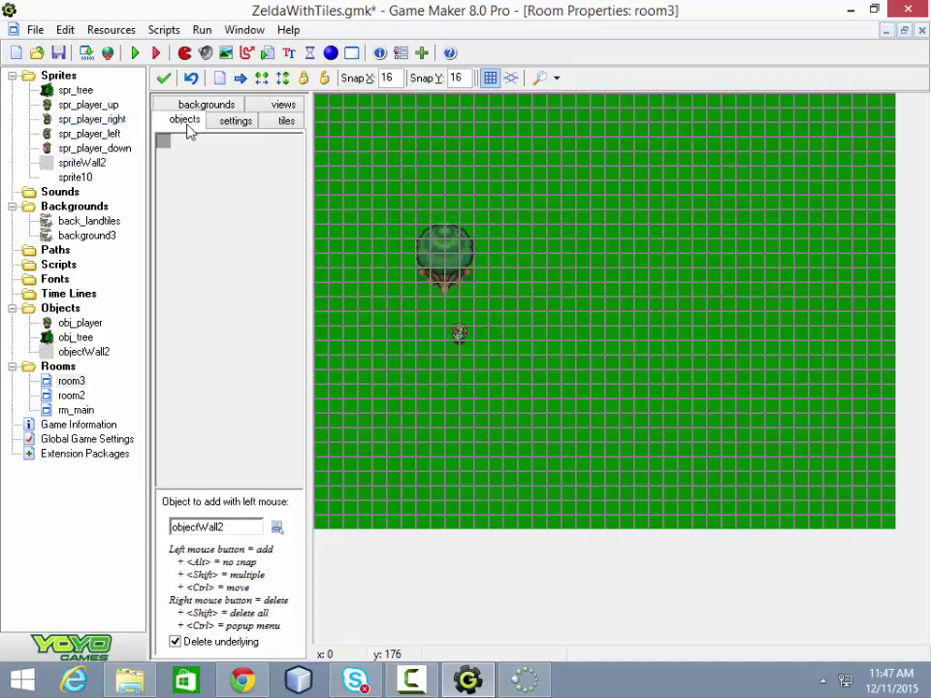
Create a new sprite and name it spr_player_down_no_shield
{"action": "right_click", "coordinate": [59, 78]}
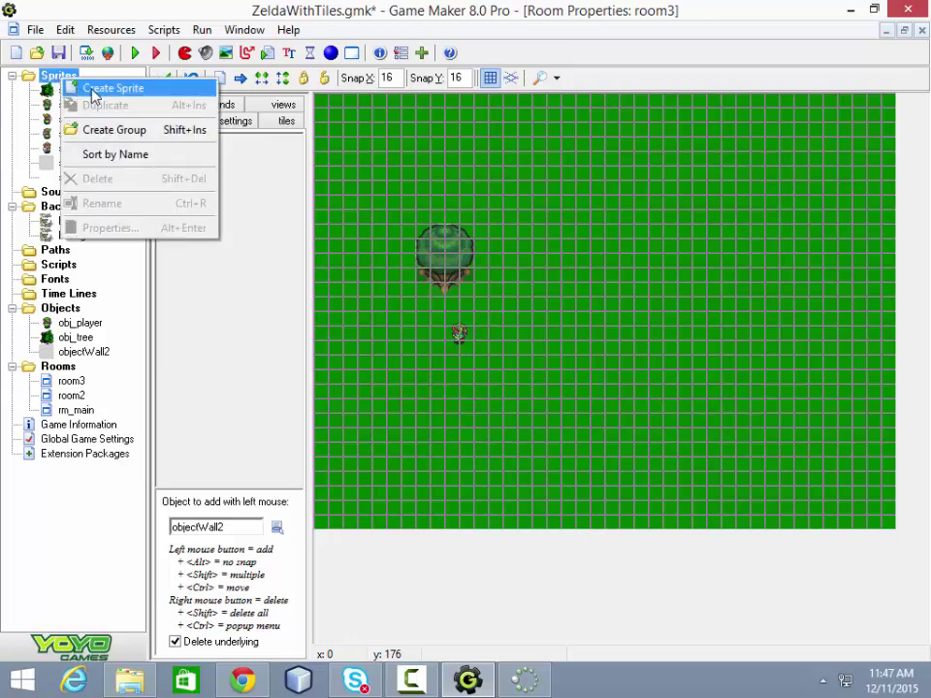
{"action": "left_click", "coordinate": [93, 90]}
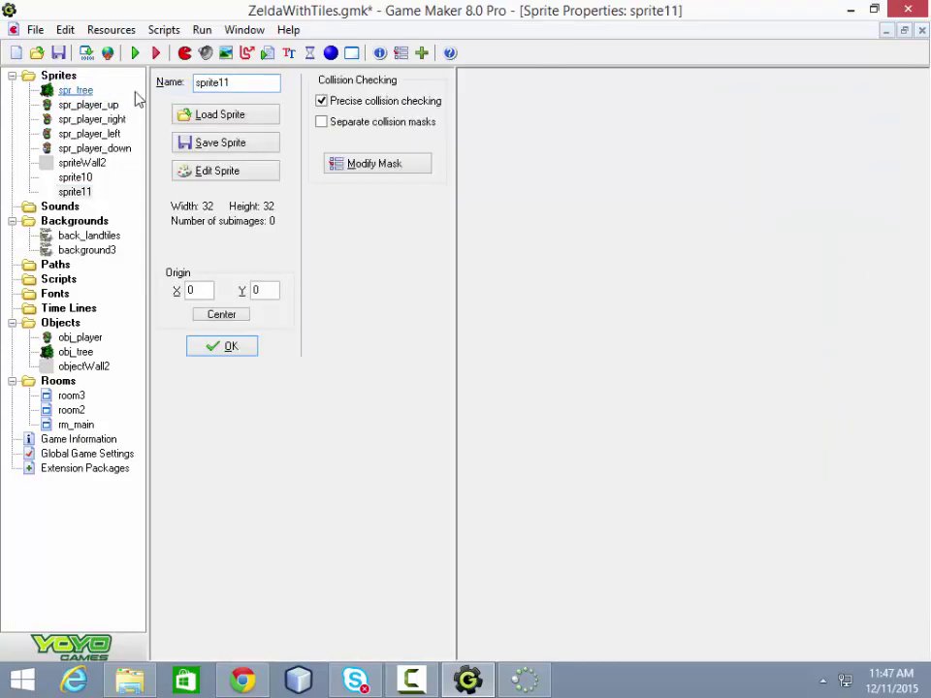
{"action": "key", "text": "BackSpace"}
{"action": "key", "text": "BackSpace"}
{"action": "key", "text": "BackSpace"}
{"action": "key", "text": "BackSpace"}
{"action": "key", "text": "BackSpace"}
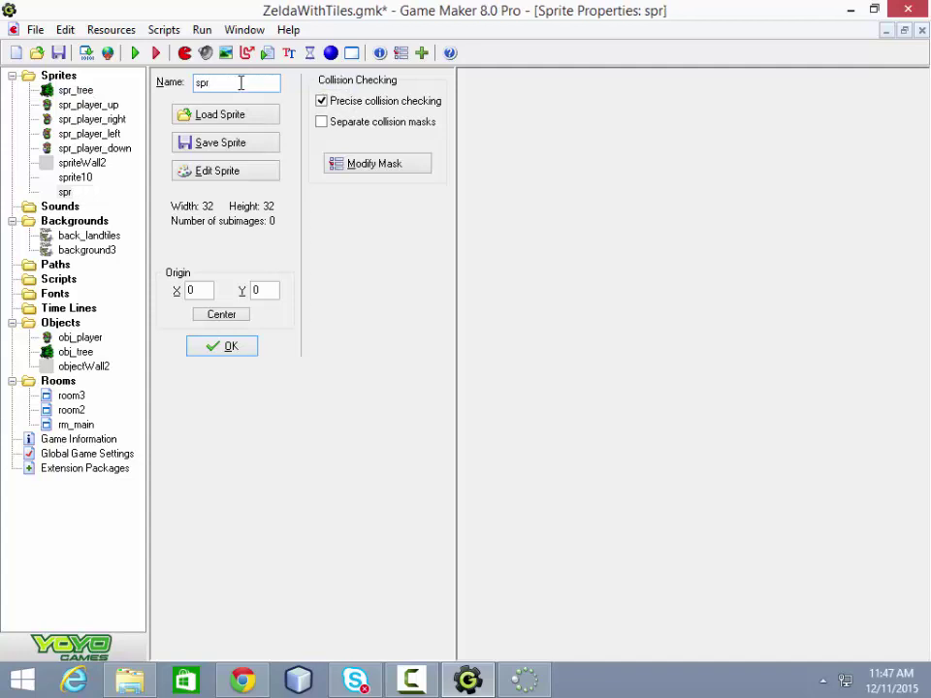
{"action": "type", "text": "_player"}
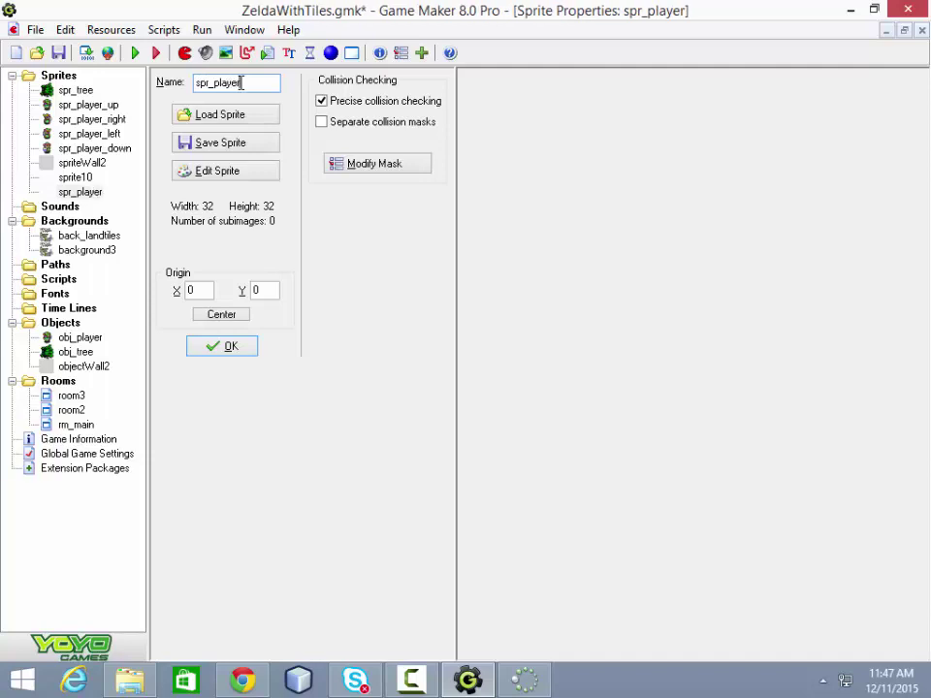
{"action": "type", "text": "_"}
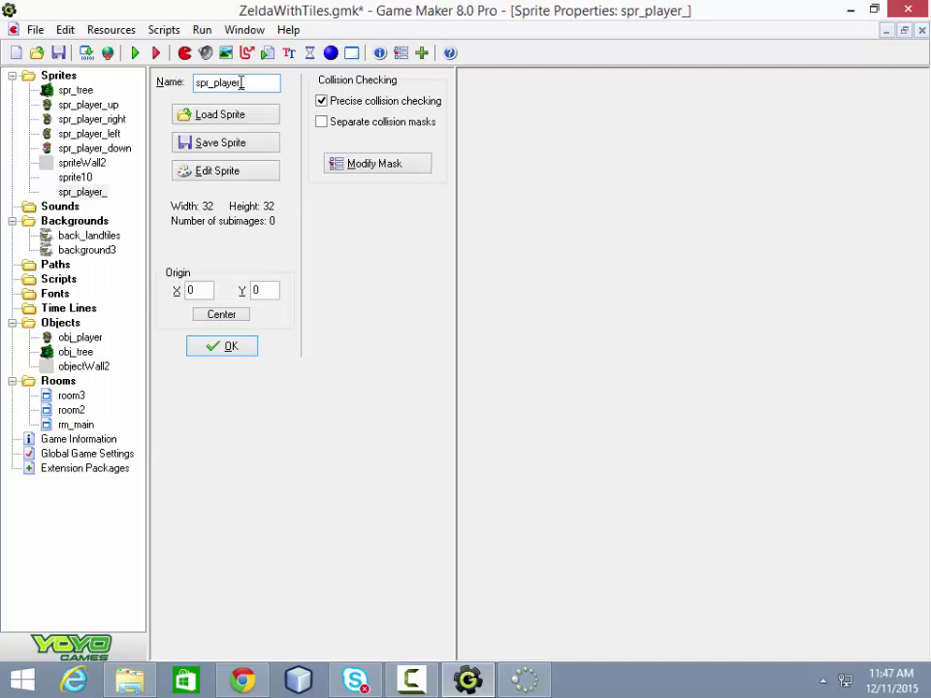
{"action": "type", "text": "down"}
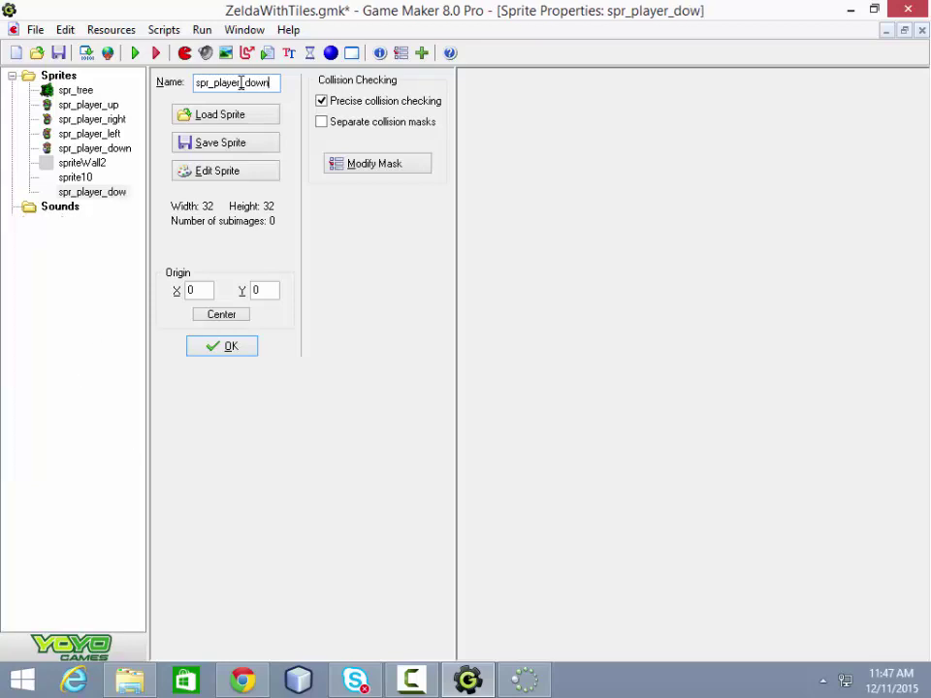
{"action": "type", "text": "_no"}
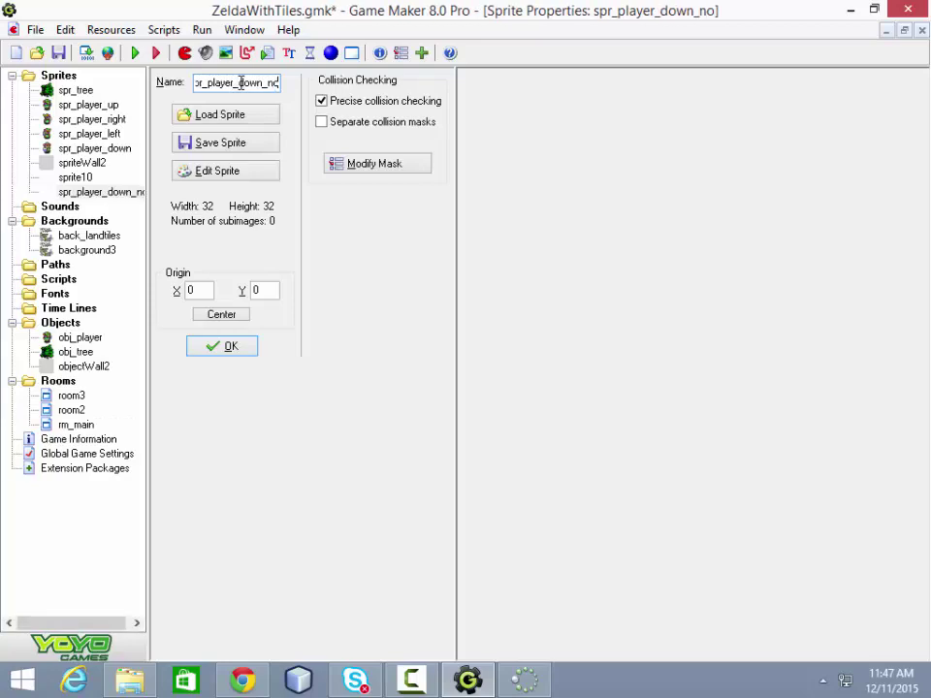
{"action": "type", "text": "_shield"}
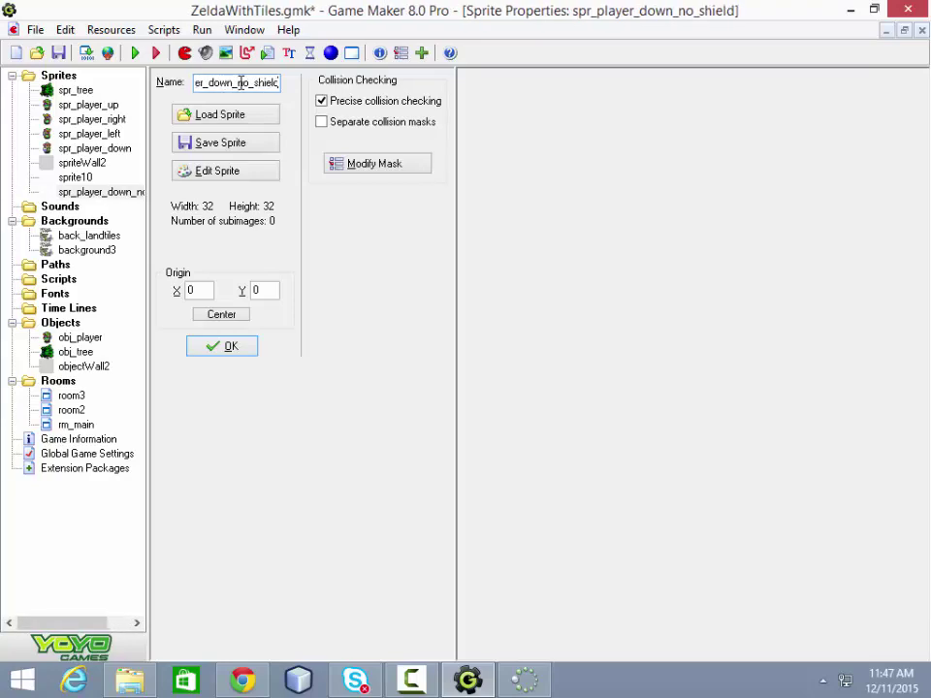
Start creating the spr_player_down_no_shield sprite from a strip, using the image thelegendofzeldafourswords_link-green_sheet, and maximize the strip loading window
{"action": "left_click", "coordinate": [227, 178]}
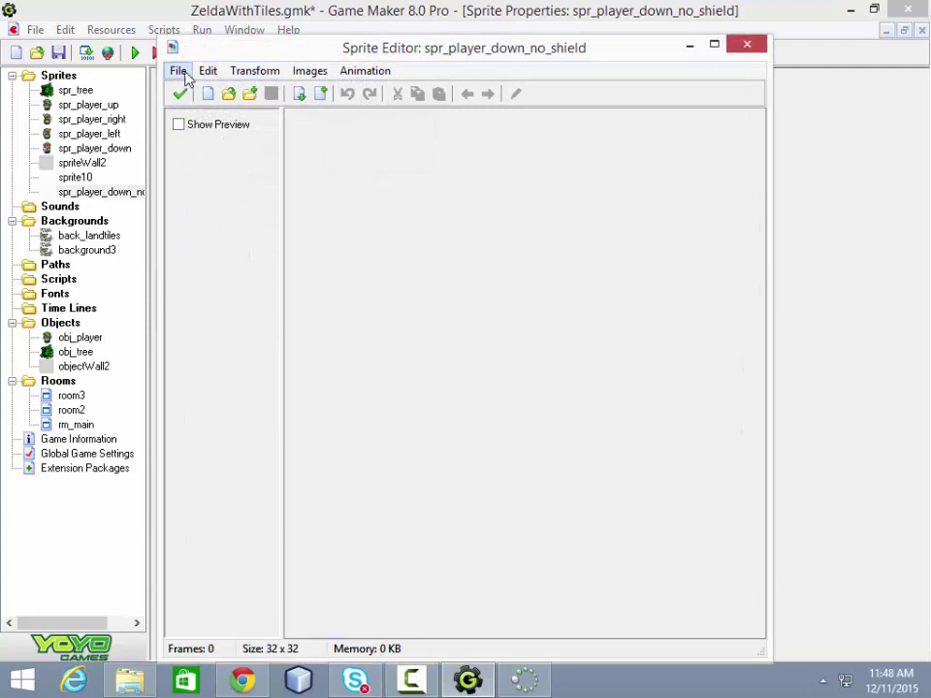
{"action": "left_click_drag", "start_coordinate": [285, 73], "coordinate": [440, 204]}
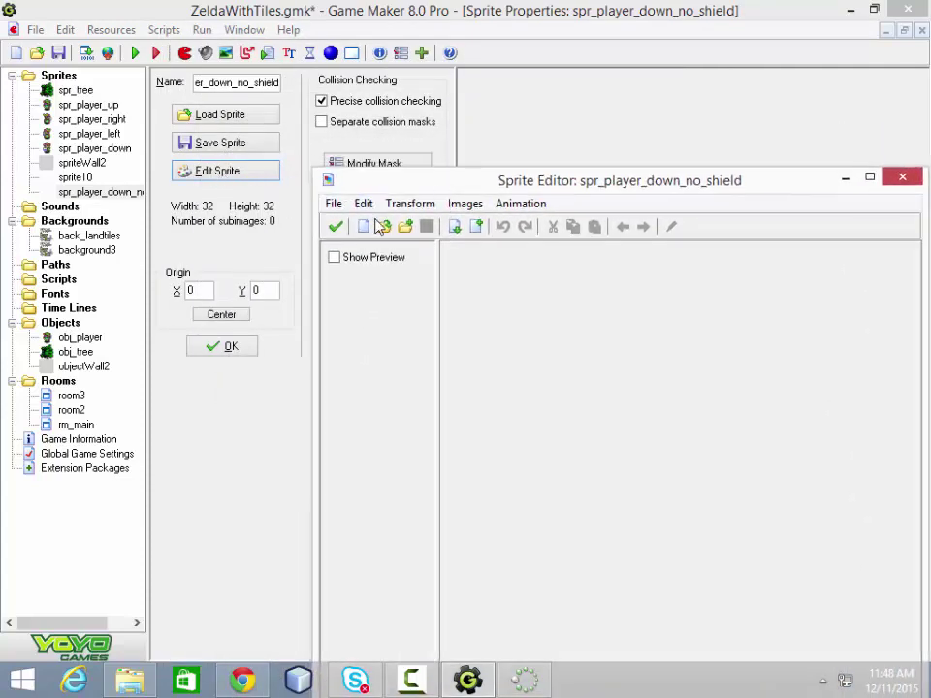
{"action": "left_click", "coordinate": [334, 205]}
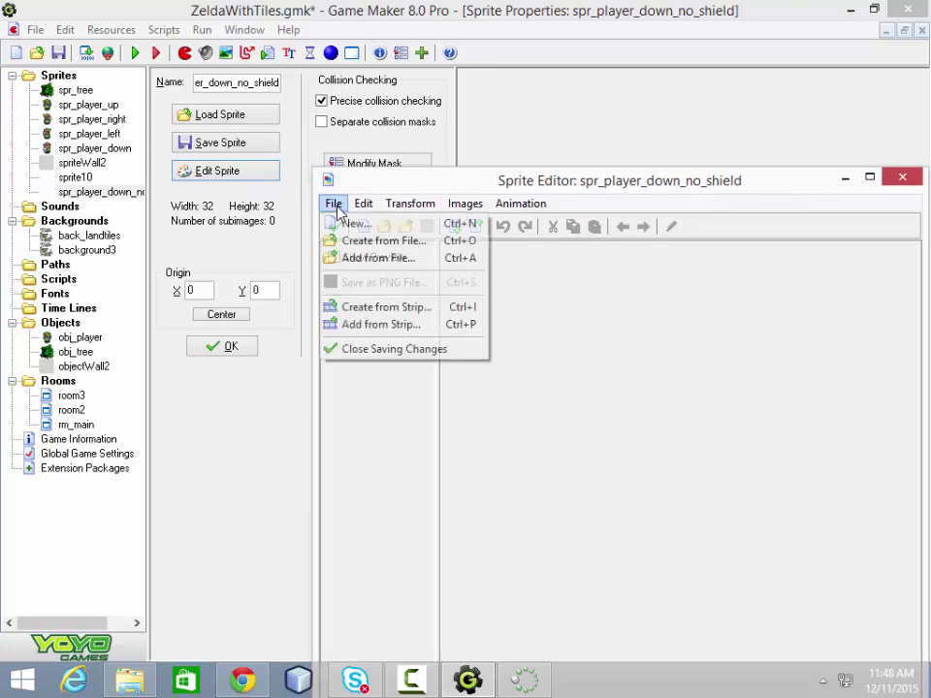
{"action": "left_click", "coordinate": [359, 308]}
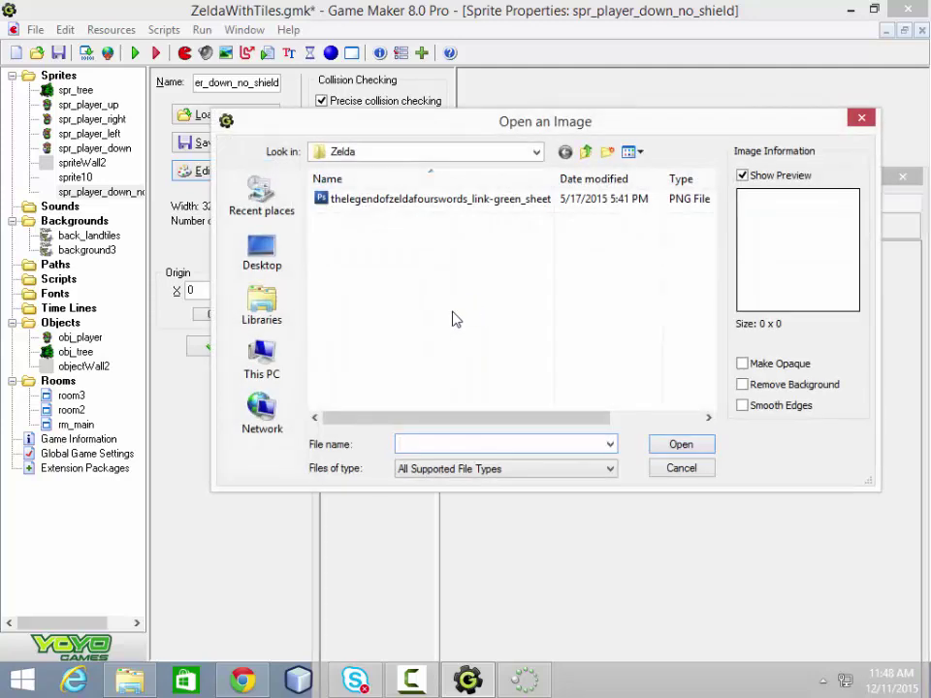
{"action": "left_click", "coordinate": [406, 199]}
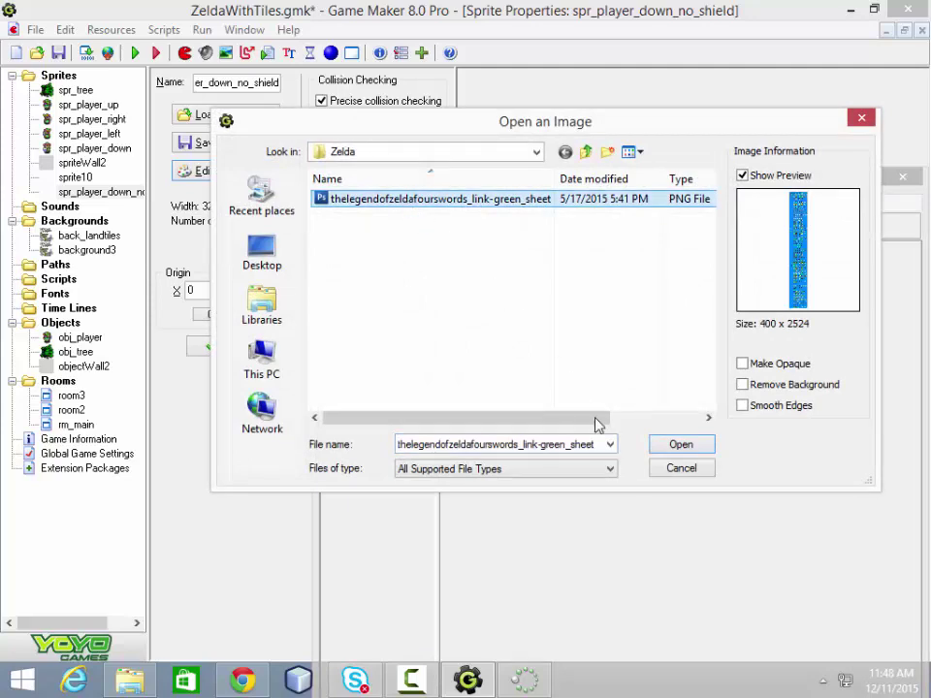
{"action": "left_click", "coordinate": [694, 447]}
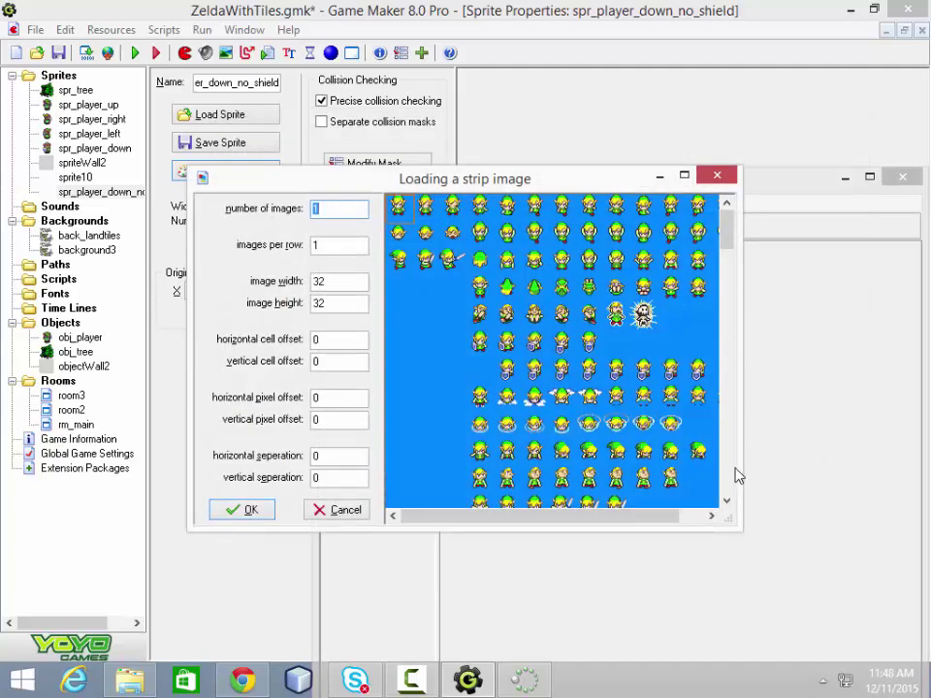
{"action": "left_click", "coordinate": [684, 176]}
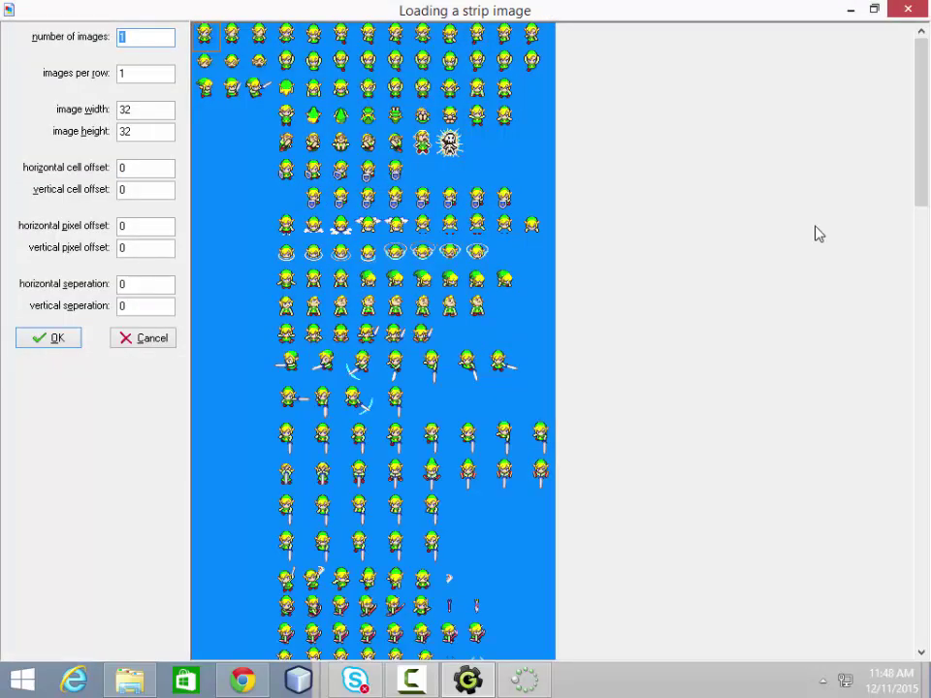
Set the strip's number of images to 13 and its images per row to 13
{"action": "mouse_move", "coordinate": [926, 88]}
{"action": "left_mouse_down"}
{"action": "mouse_move", "coordinate": [927, 572]}
{"action": "mouse_move", "coordinate": [916, 73]}
{"action": "left_mouse_up"}
{"action": "type", "text": "13"}
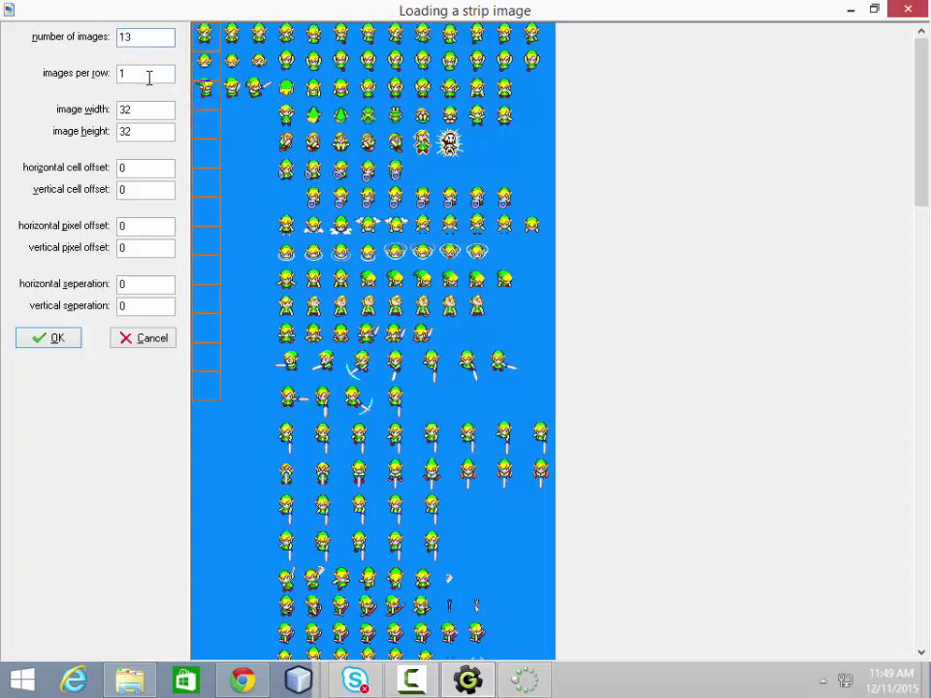
{"action": "left_click", "coordinate": [146, 74]}
{"action": "double_click", "coordinate": [122, 76]}
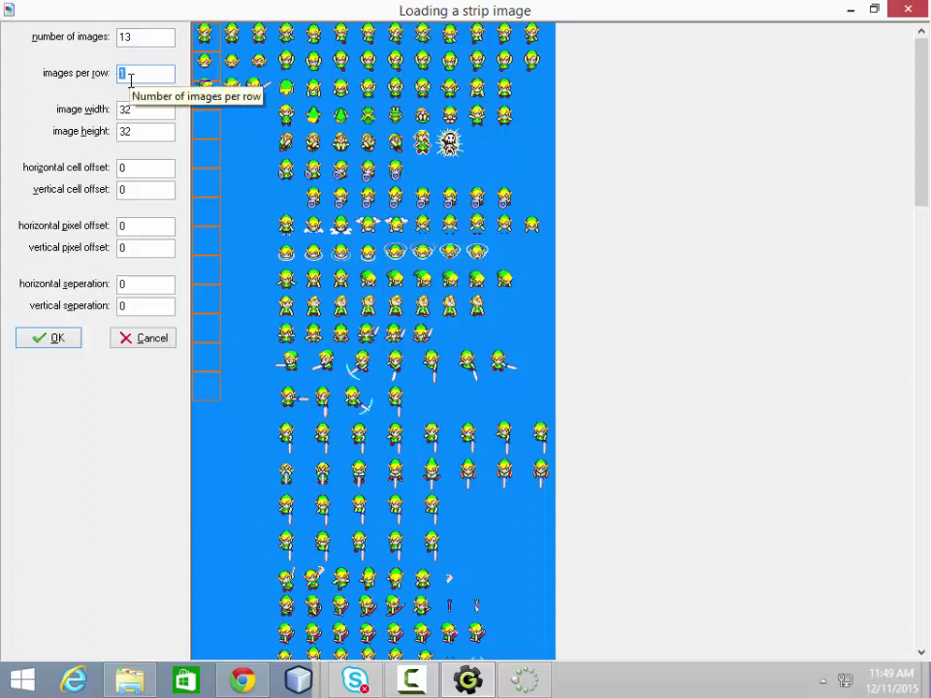
{"action": "type", "text": "13"}
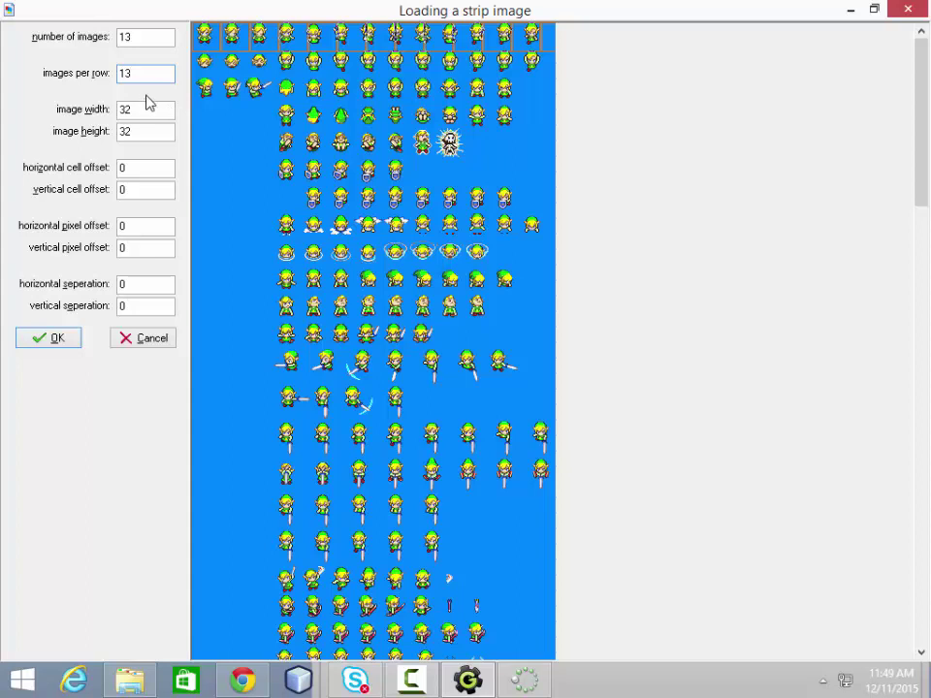
Try image widths of 16, 20 and 24 for the strip frames, and set the width to 30
{"action": "key", "text": "Tab"}
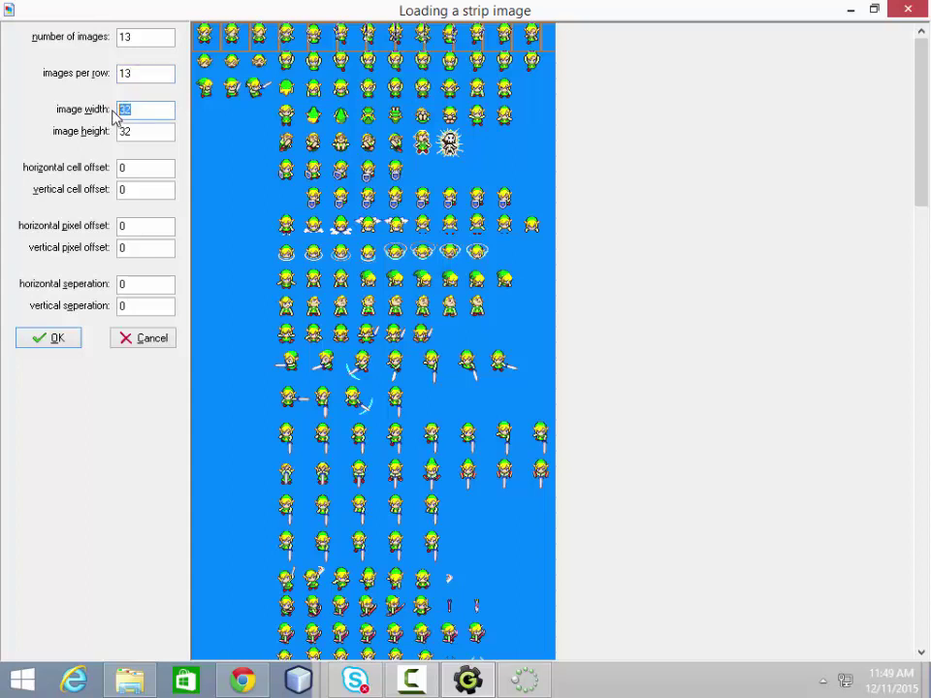
{"action": "type", "text": "16"}
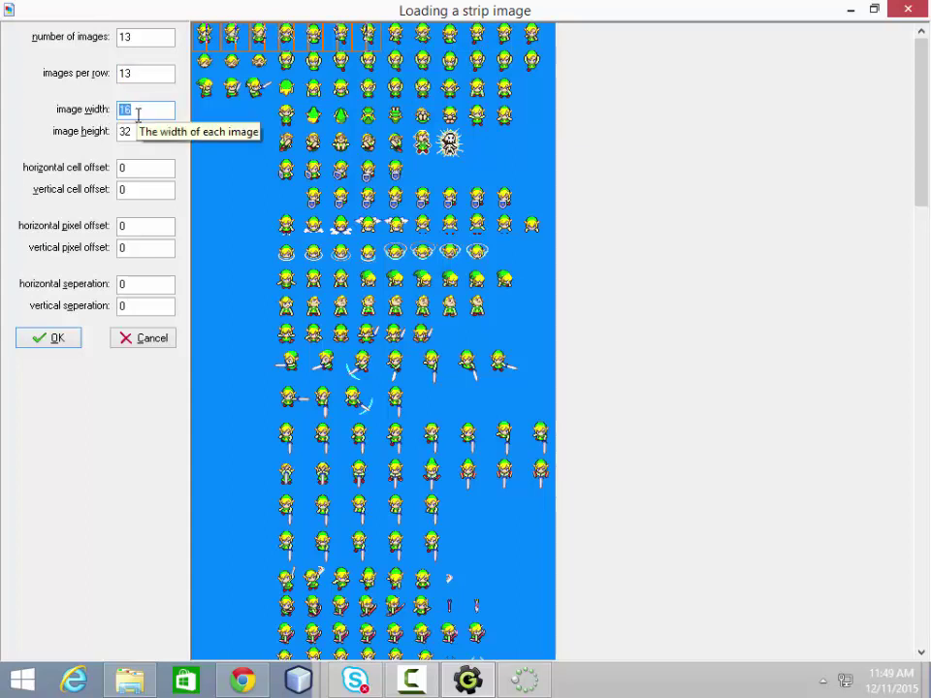
{"action": "type", "text": "20"}
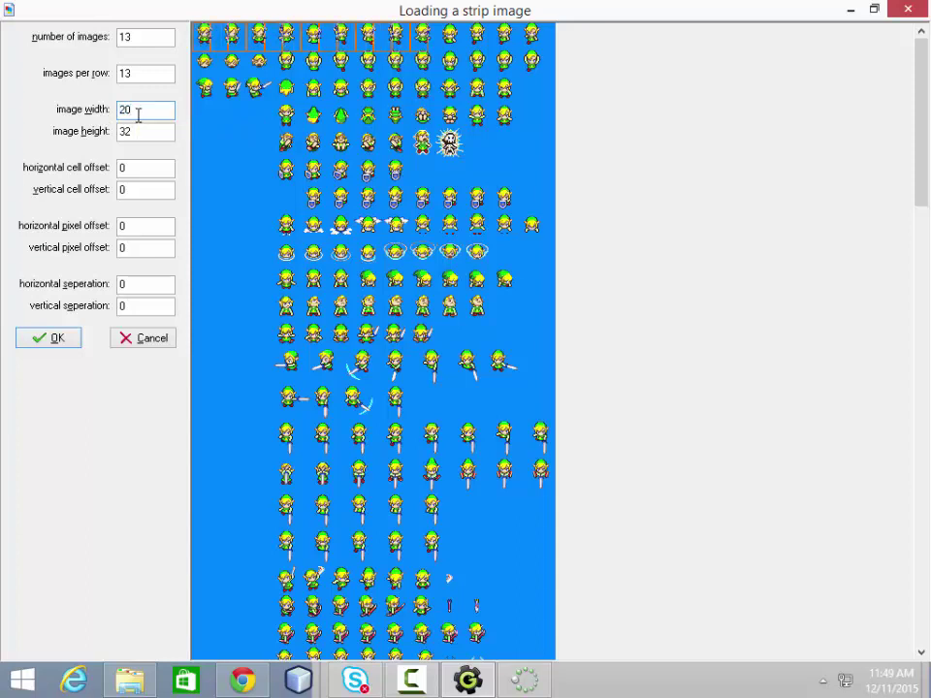
{"action": "key", "text": "BackSpace"}
{"action": "key", "text": "BackSpace"}
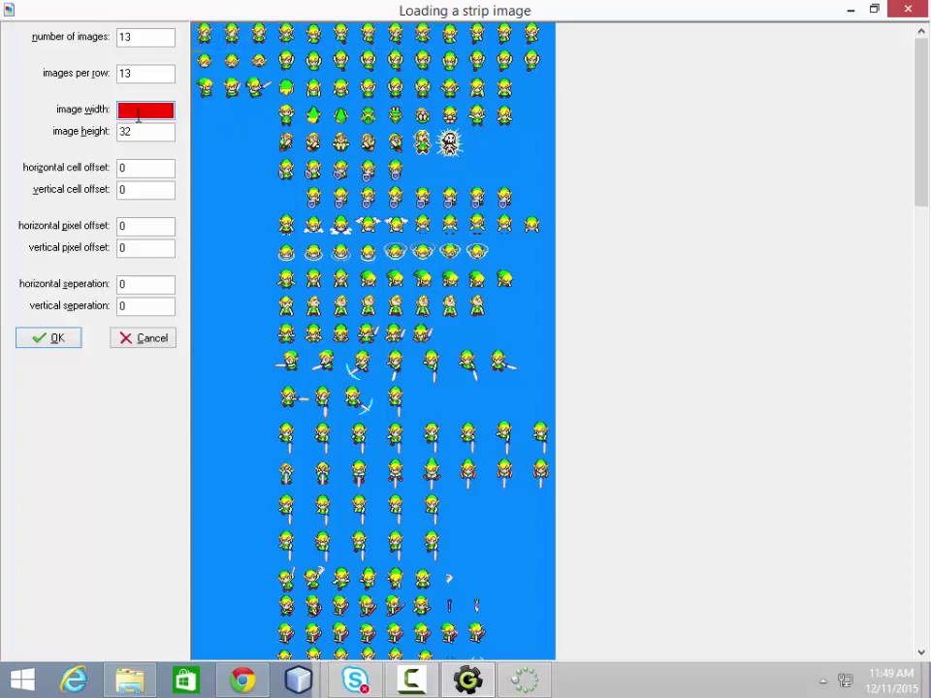
{"action": "type", "text": "24"}
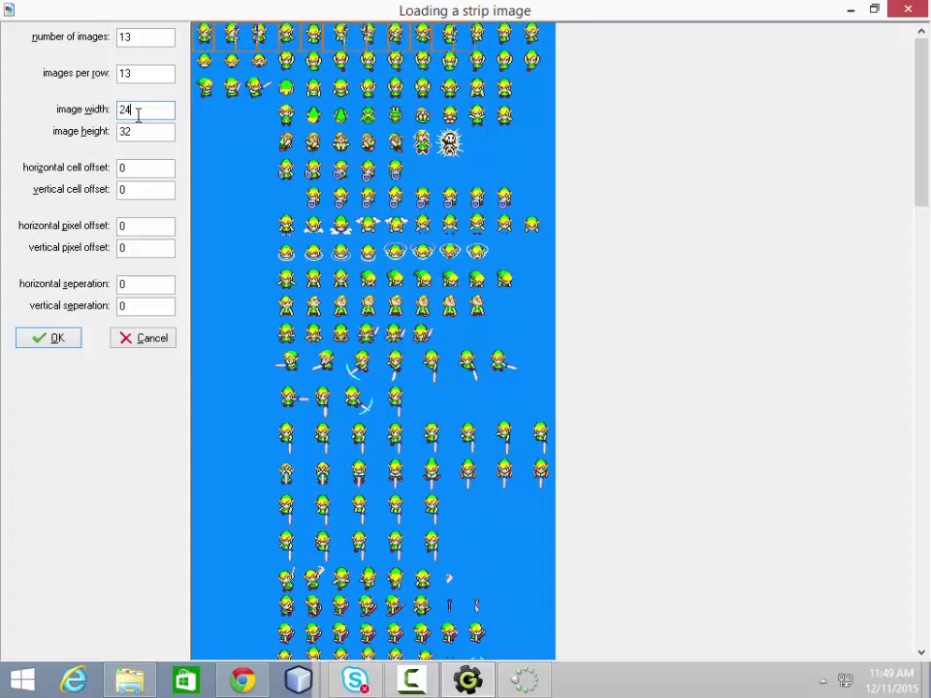
{"action": "key", "text": "BackSpace"}
{"action": "key", "text": "BackSpace"}
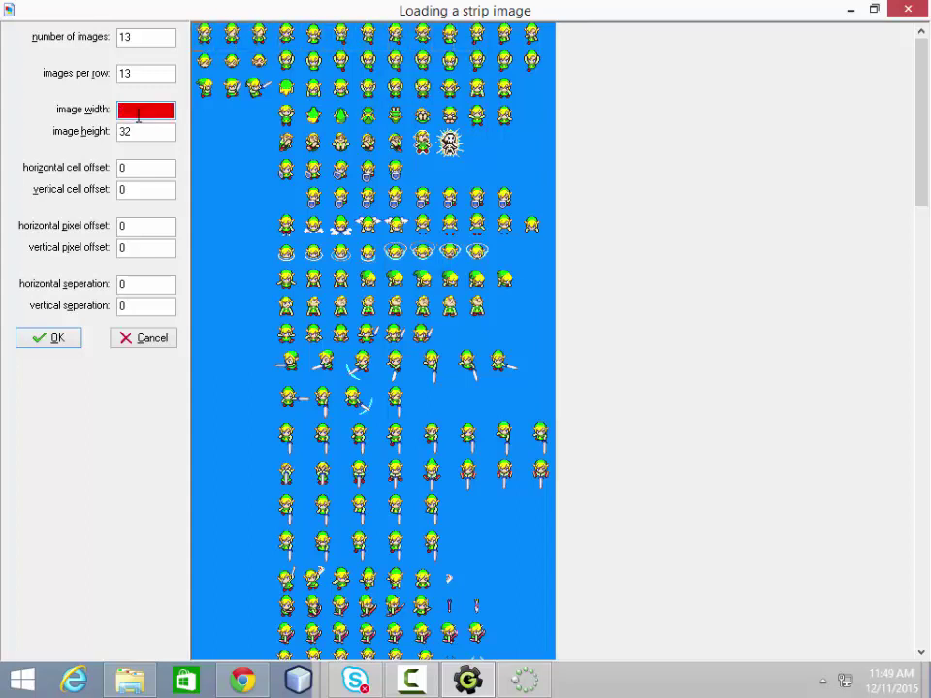
{"action": "type", "text": "30"}
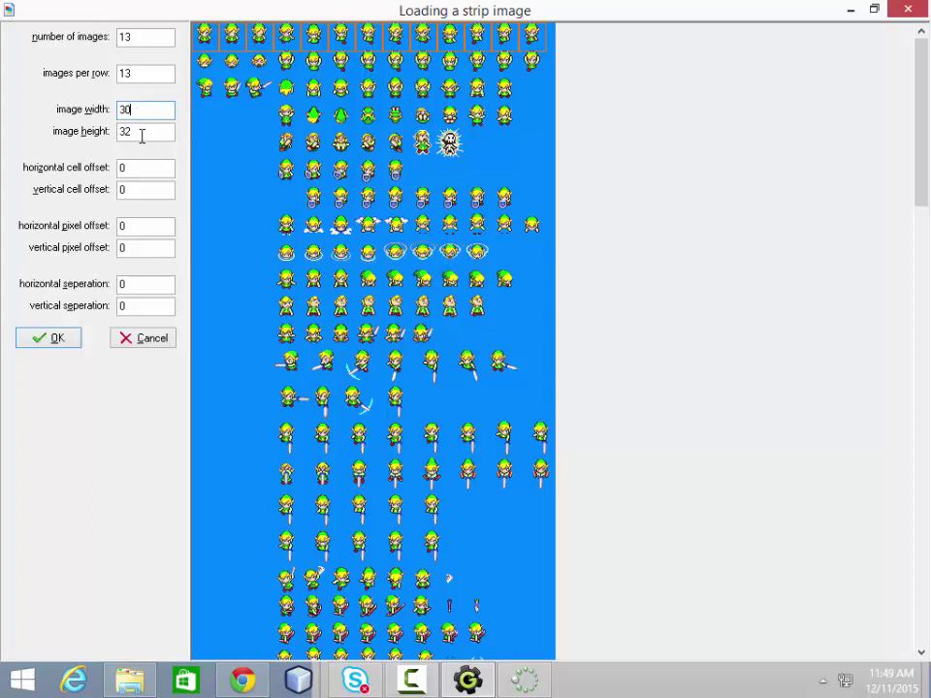
Set the image height to 28 and import the strip frames into the sprite
{"action": "key", "text": "Tab"}
{"action": "type", "text": "30"}
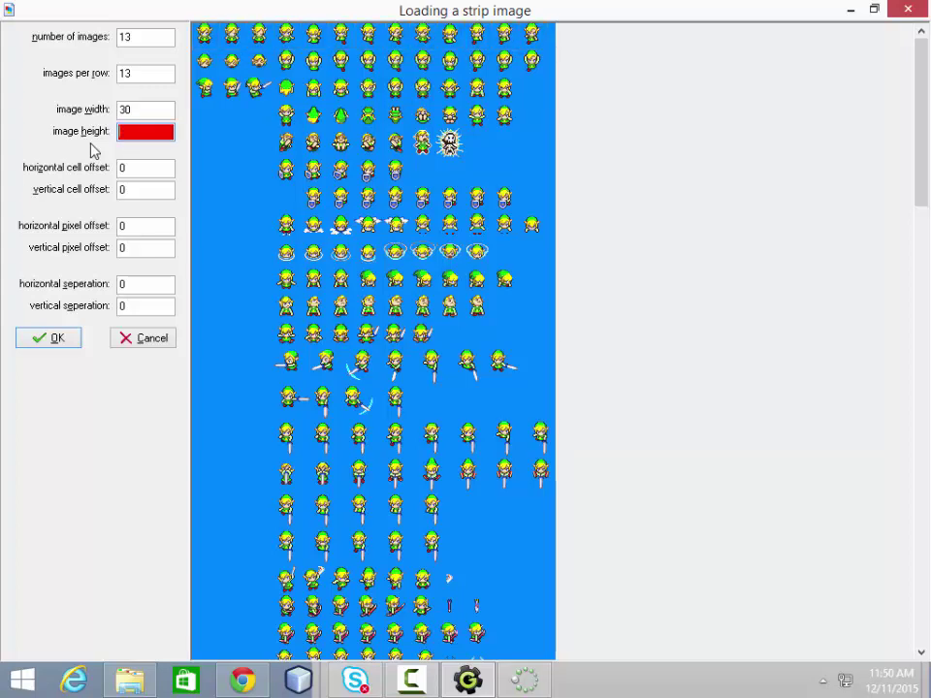
{"action": "type", "text": "28"}
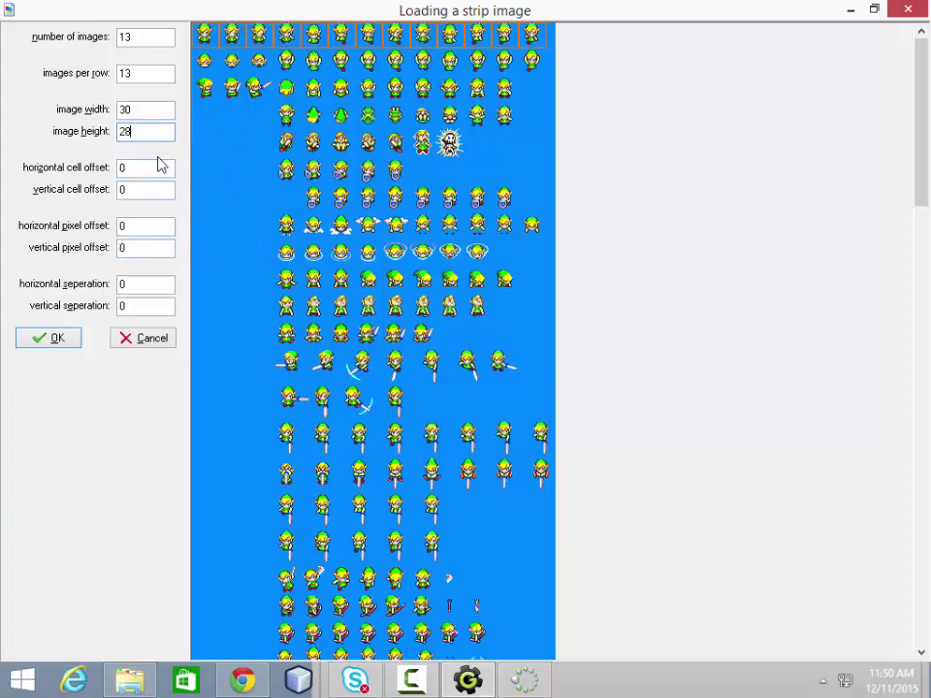
{"action": "left_click", "coordinate": [69, 340]}
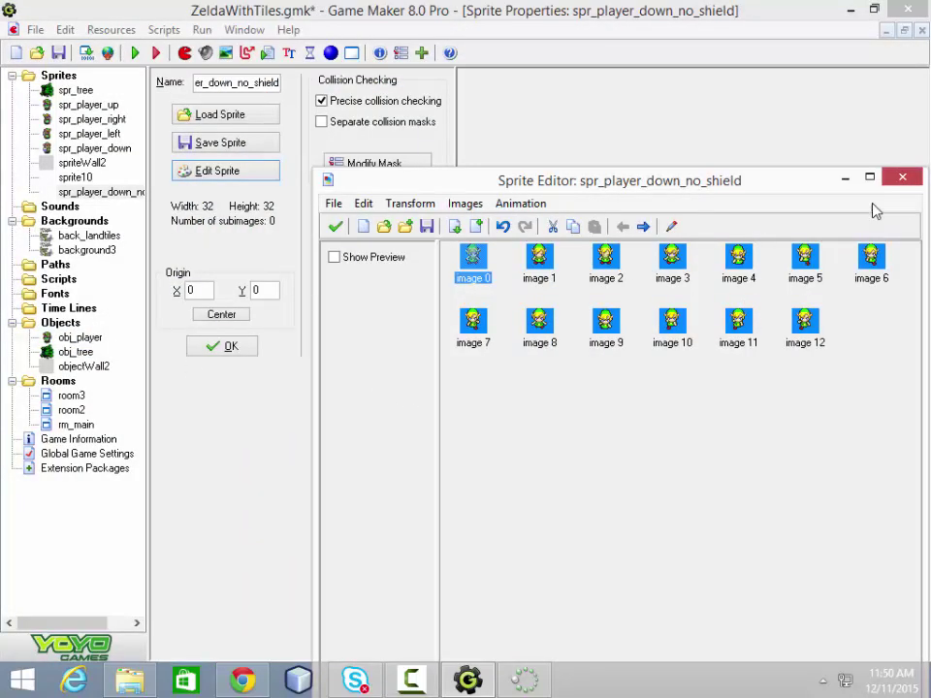
Close the sprite editor and discard the imported frames without saving
{"action": "left_click", "coordinate": [333, 204]}
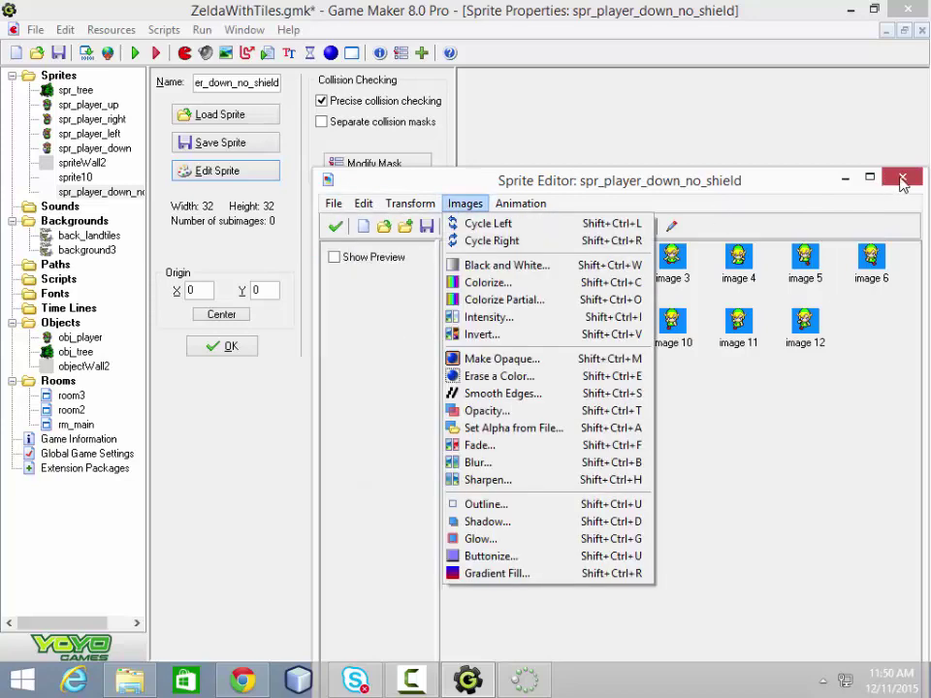
{"action": "left_click", "coordinate": [902, 181]}
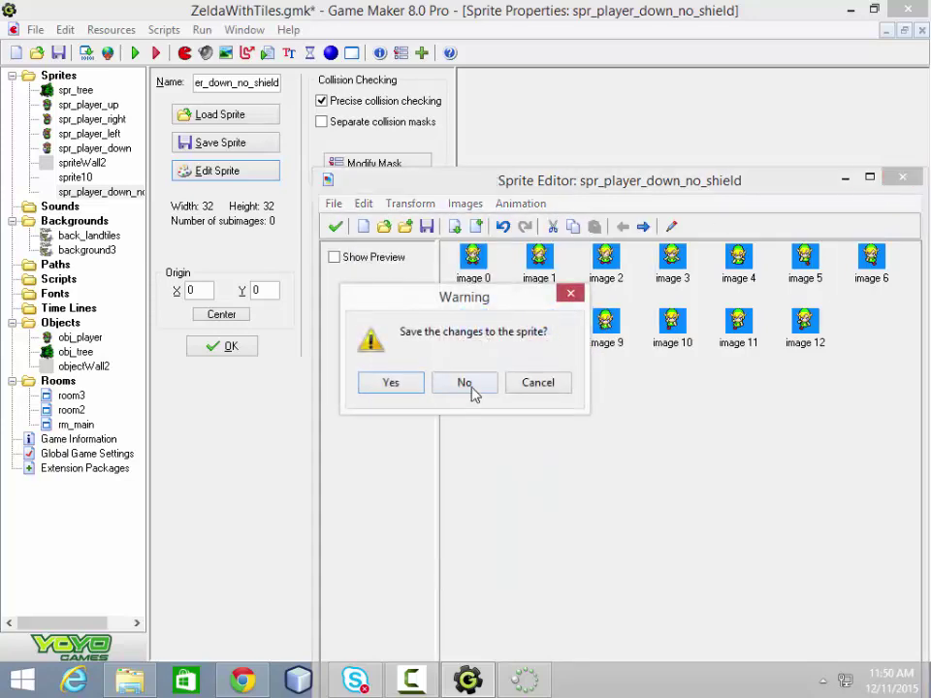
{"action": "left_click", "coordinate": [469, 385]}
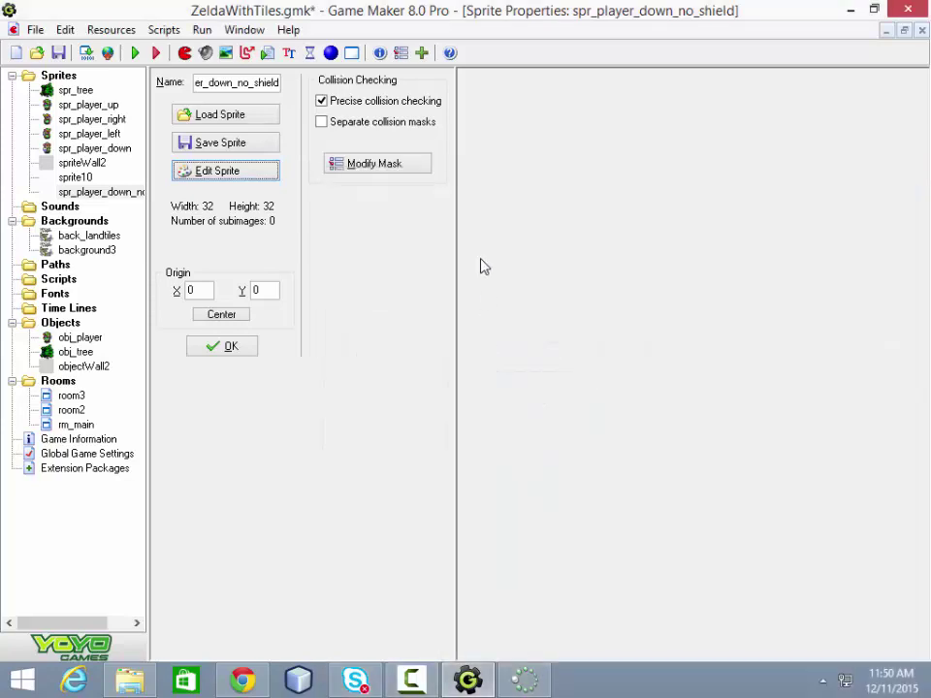
Reopen the editor for spr_player_down_no_shield and load thelegendofzeldafourswords_link-green_sheet as a strip again
{"action": "left_click", "coordinate": [235, 172]}
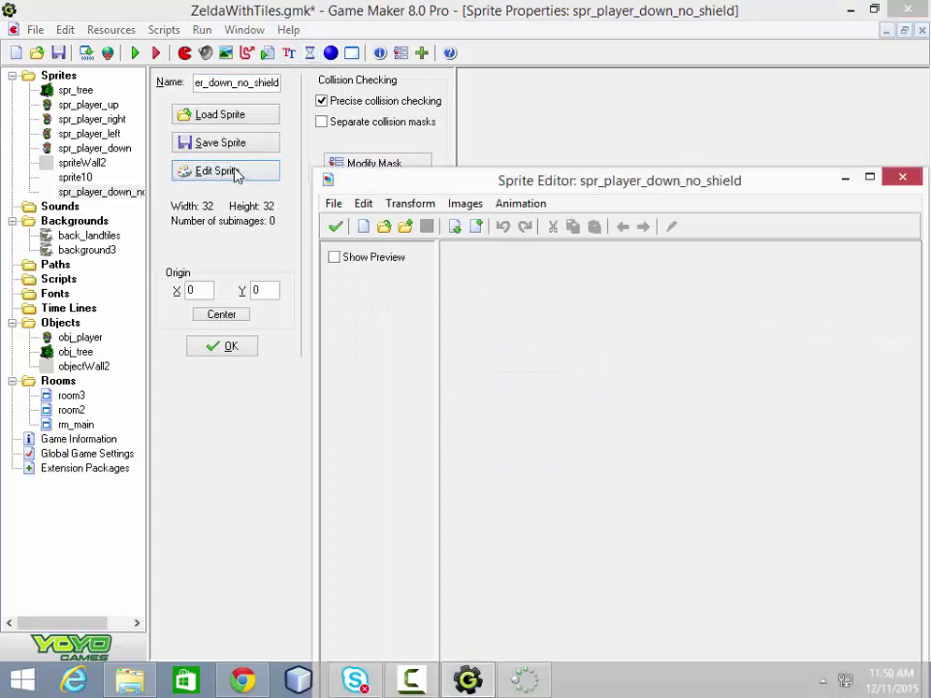
{"action": "left_click", "coordinate": [335, 206]}
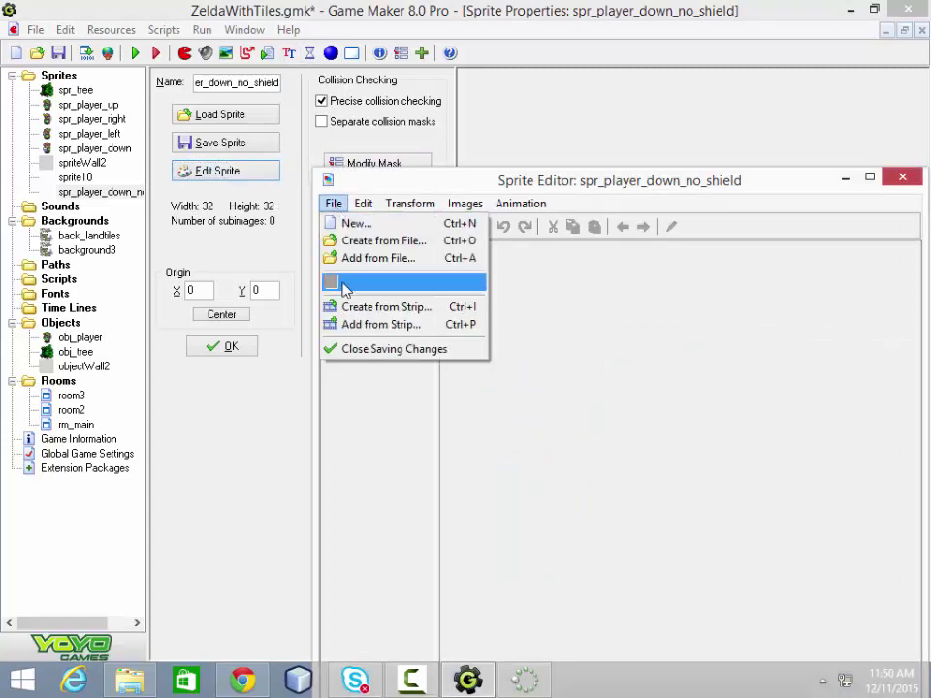
{"action": "left_click", "coordinate": [330, 307]}
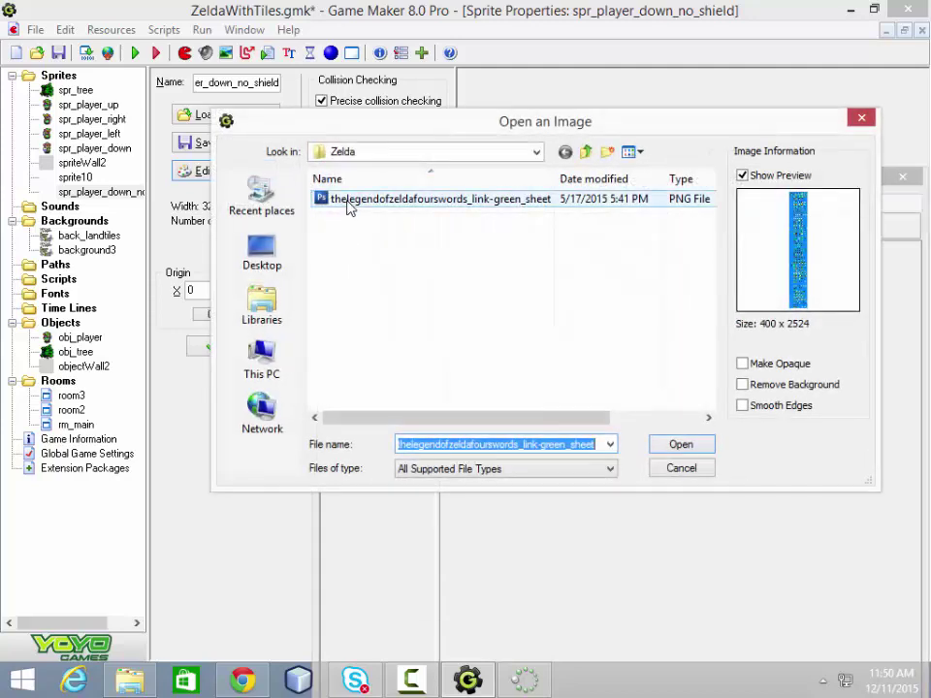
{"action": "double_click", "coordinate": [346, 200]}
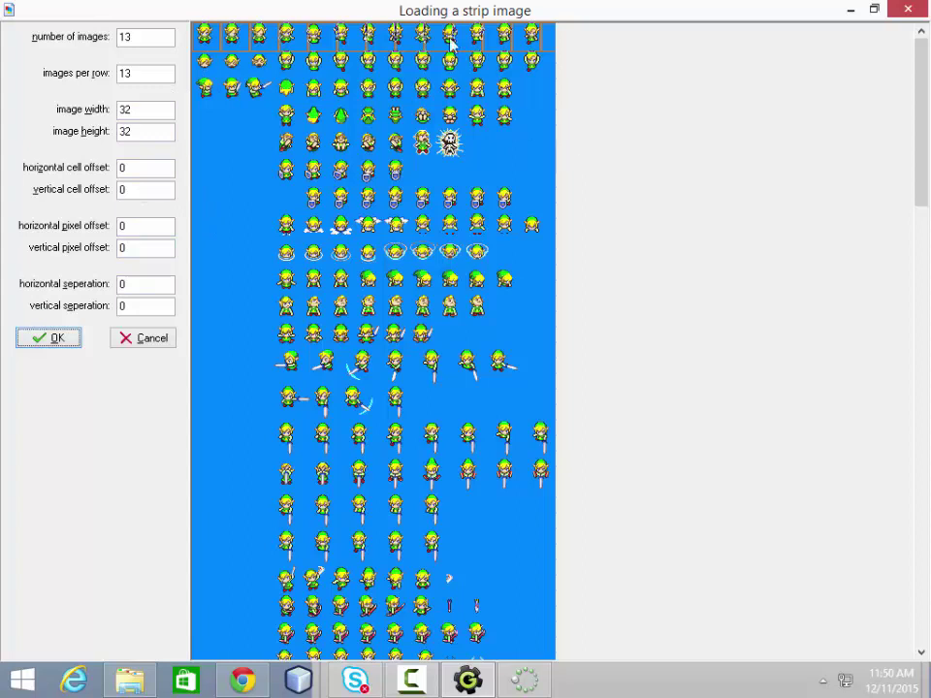
Set the strip's image width to 30 and image height to 28, and import the 13 frames into the sprite
{"action": "double_click", "coordinate": [148, 109]}
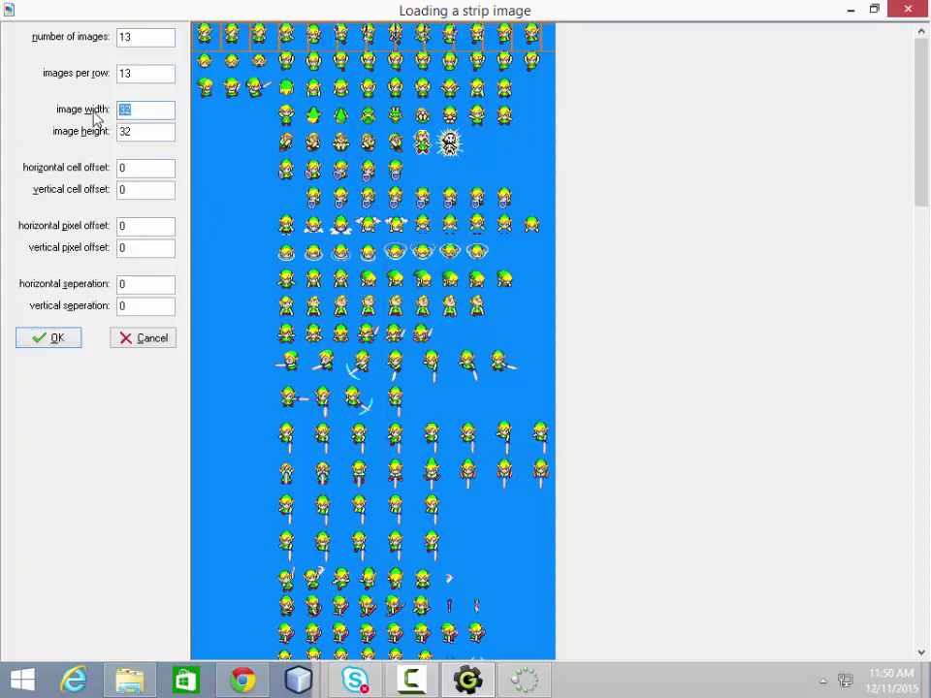
{"action": "type", "text": "30"}
{"action": "key", "text": "Tab"}
{"action": "type", "text": "28"}
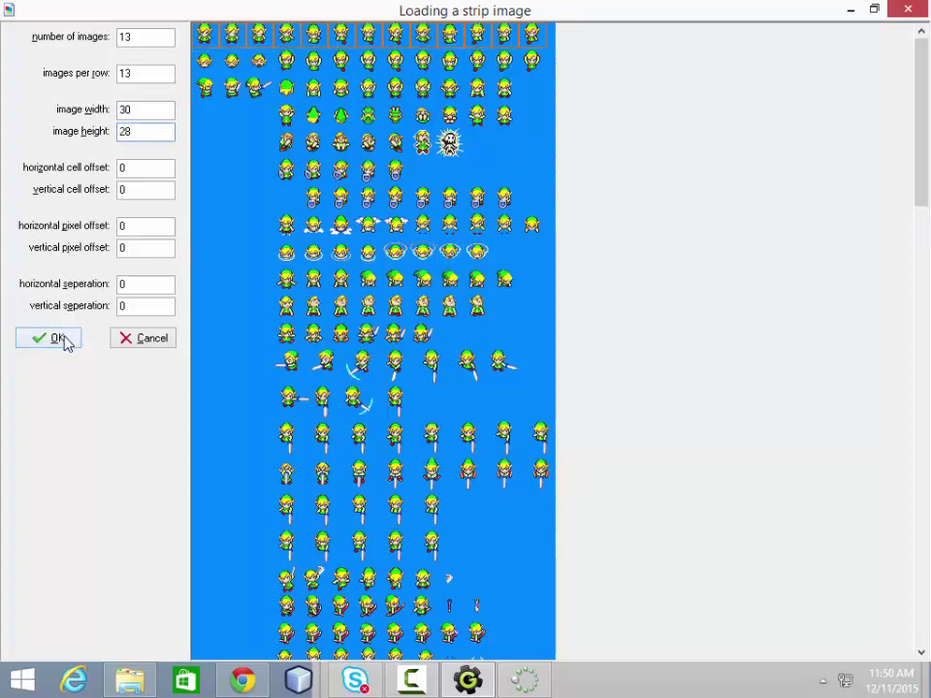
{"action": "left_click", "coordinate": [64, 340]}
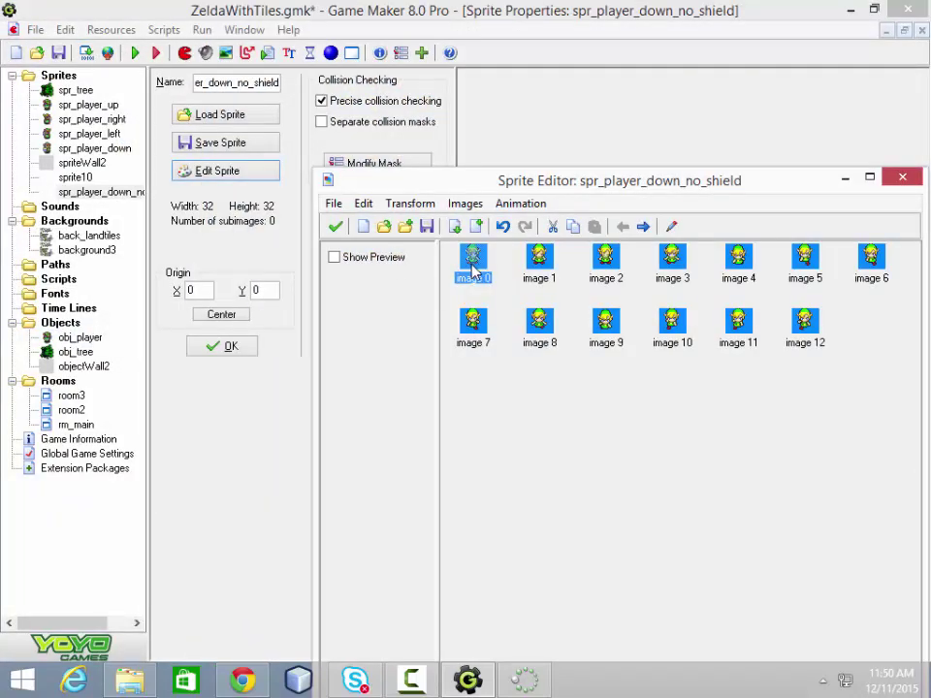
Erase the blue background color from all images in the sprite and apply the edited frames to spr_player_down_no_shield
{"action": "left_click", "coordinate": [466, 205]}
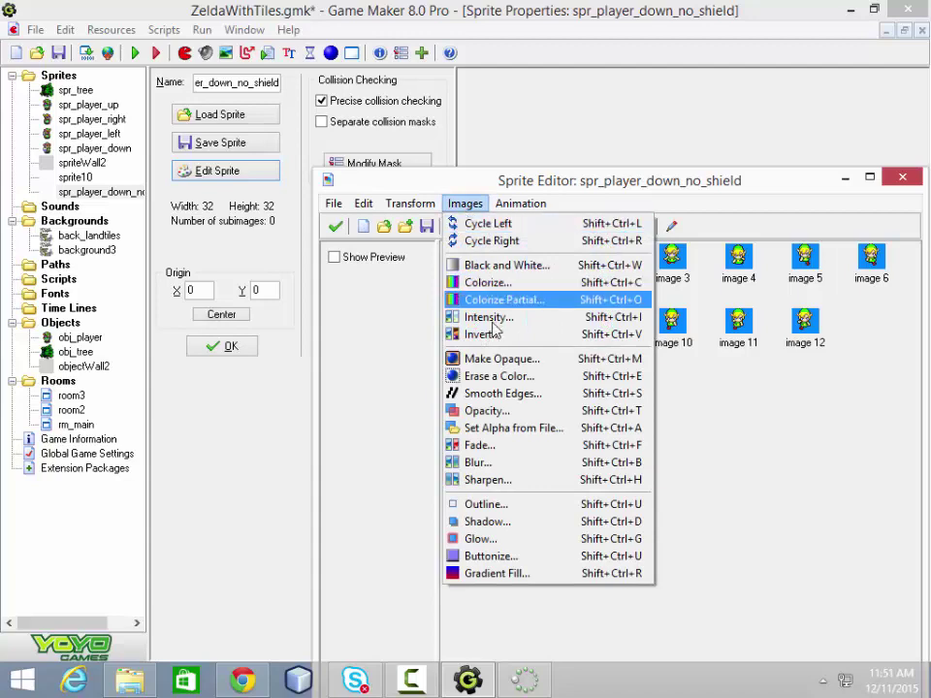
{"action": "left_click", "coordinate": [499, 376]}
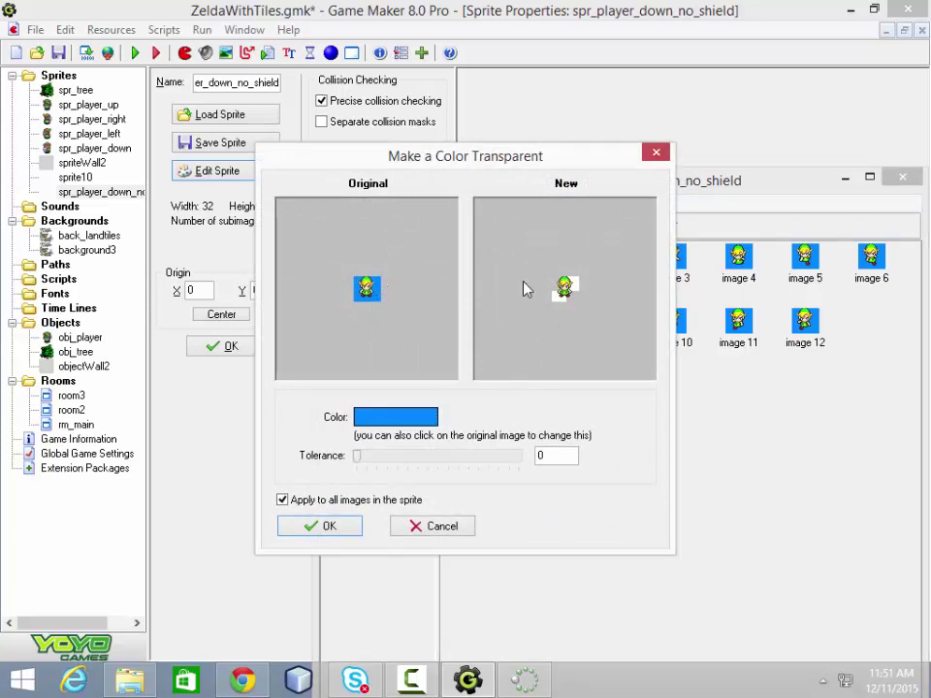
{"action": "left_click", "coordinate": [329, 525]}
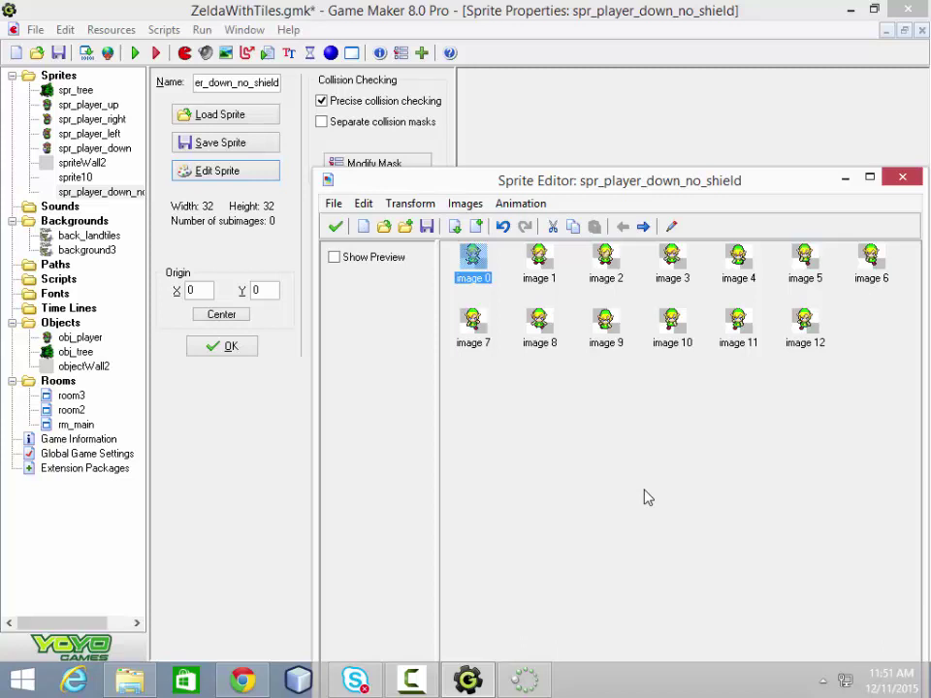
{"action": "left_click", "coordinate": [465, 203]}
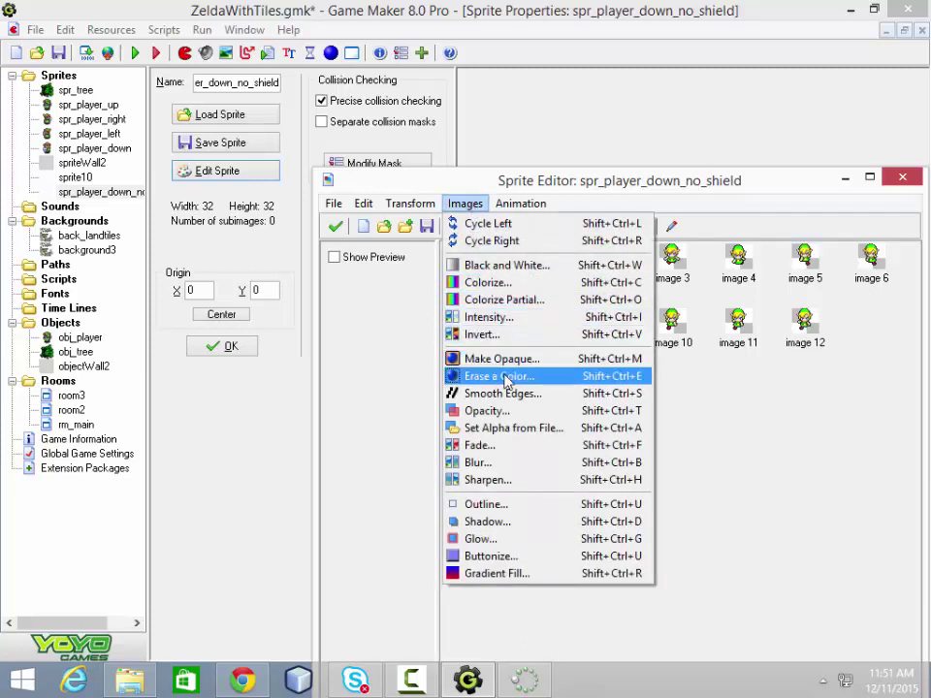
{"action": "left_click", "coordinate": [781, 197]}
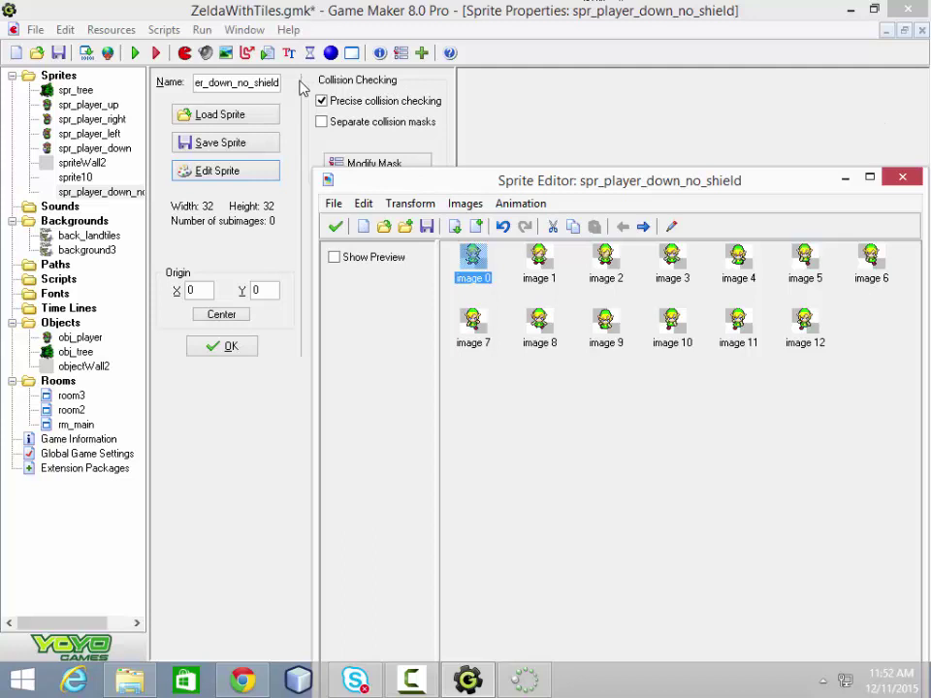
{"action": "left_click", "coordinate": [334, 226]}
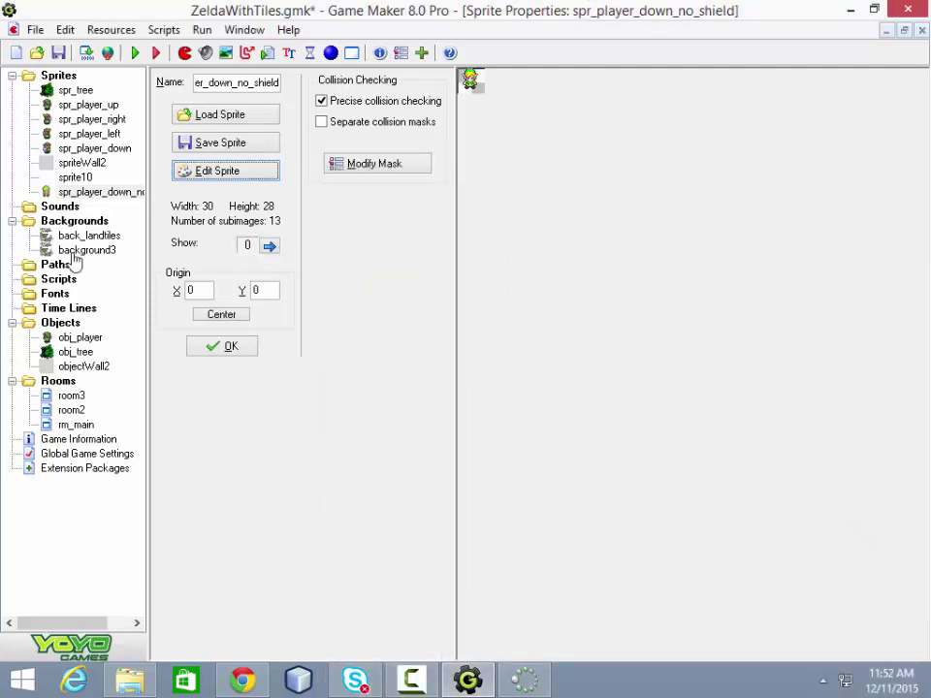
Step forward and back through the subimages of spr_player_down_no_shield to check the walking animation
{"action": "left_click", "coordinate": [271, 246]}
{"action": "left_click", "coordinate": [270, 247]}
{"action": "left_click", "coordinate": [271, 247]}
{"action": "left_click", "coordinate": [270, 246]}
{"action": "left_click", "coordinate": [270, 247]}
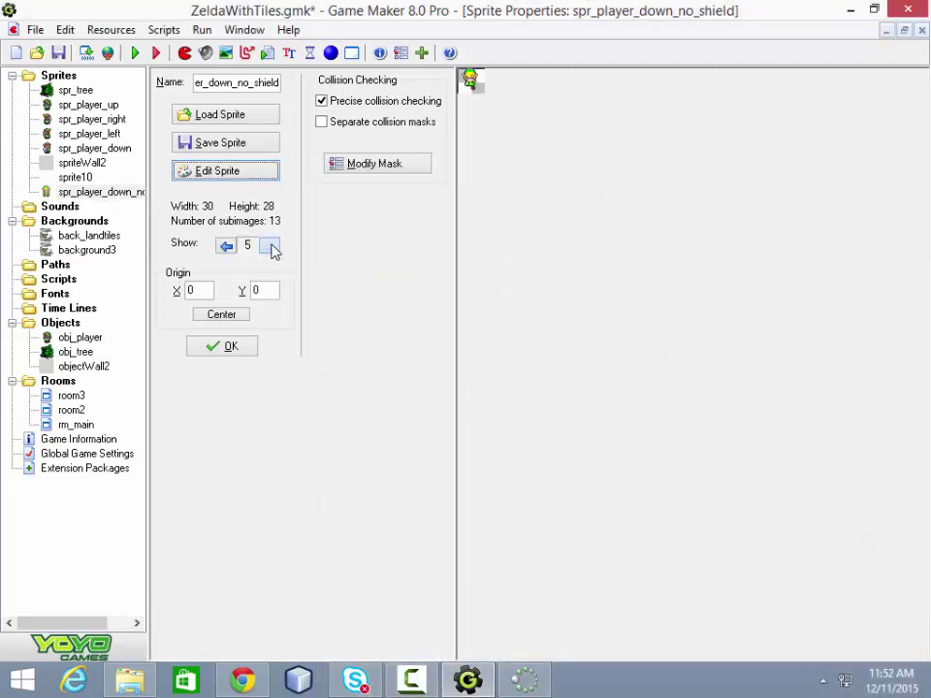
{"action": "left_click", "coordinate": [270, 246]}
{"action": "left_click", "coordinate": [271, 246]}
{"action": "left_click", "coordinate": [271, 247]}
{"action": "left_click", "coordinate": [270, 246]}
{"action": "left_click", "coordinate": [271, 246]}
{"action": "left_click", "coordinate": [271, 246]}
{"action": "left_click", "coordinate": [270, 248]}
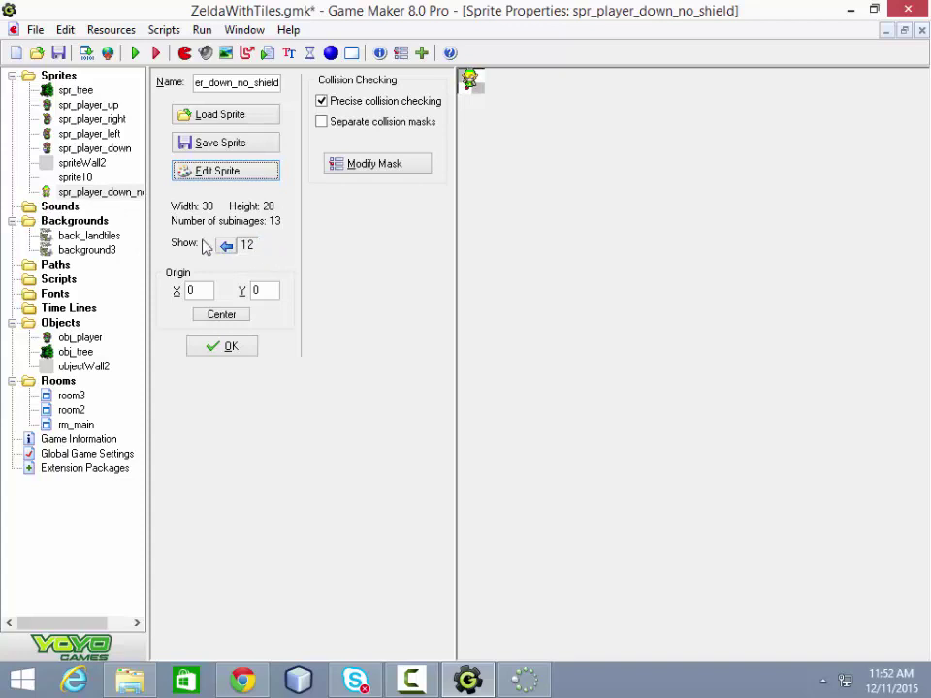
{"action": "double_click", "coordinate": [226, 246]}
{"action": "left_click", "coordinate": [226, 246]}
{"action": "double_click", "coordinate": [226, 246]}
{"action": "left_click", "coordinate": [226, 246]}
{"action": "double_click", "coordinate": [225, 247]}
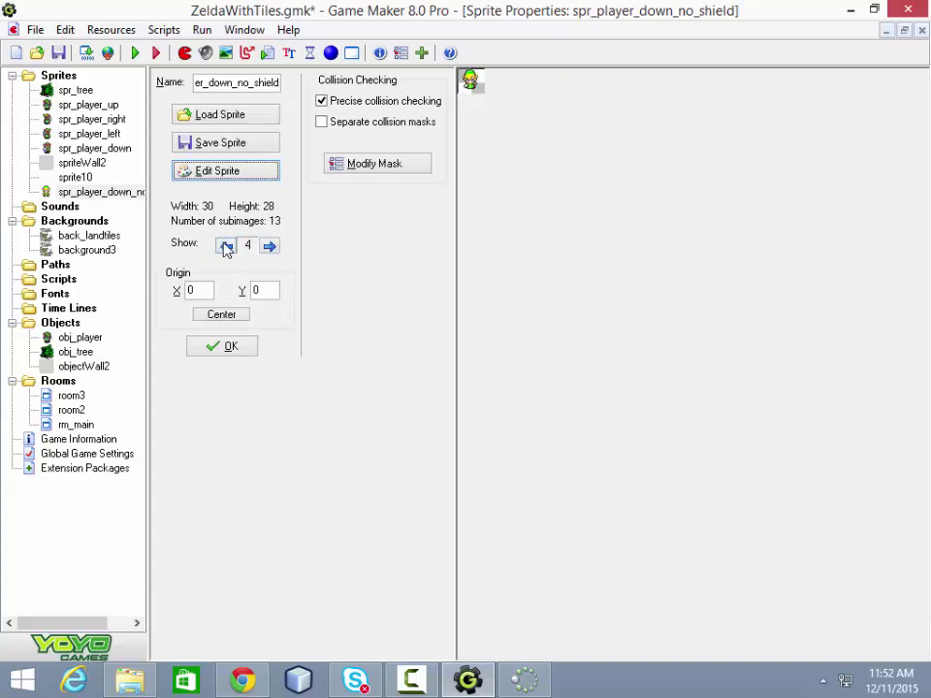
{"action": "double_click", "coordinate": [226, 246]}
{"action": "double_click", "coordinate": [226, 246]}
In obj_player's Down key event, set the Change Sprite action to spr_player_down_no_shield
{"action": "double_click", "coordinate": [68, 342]}
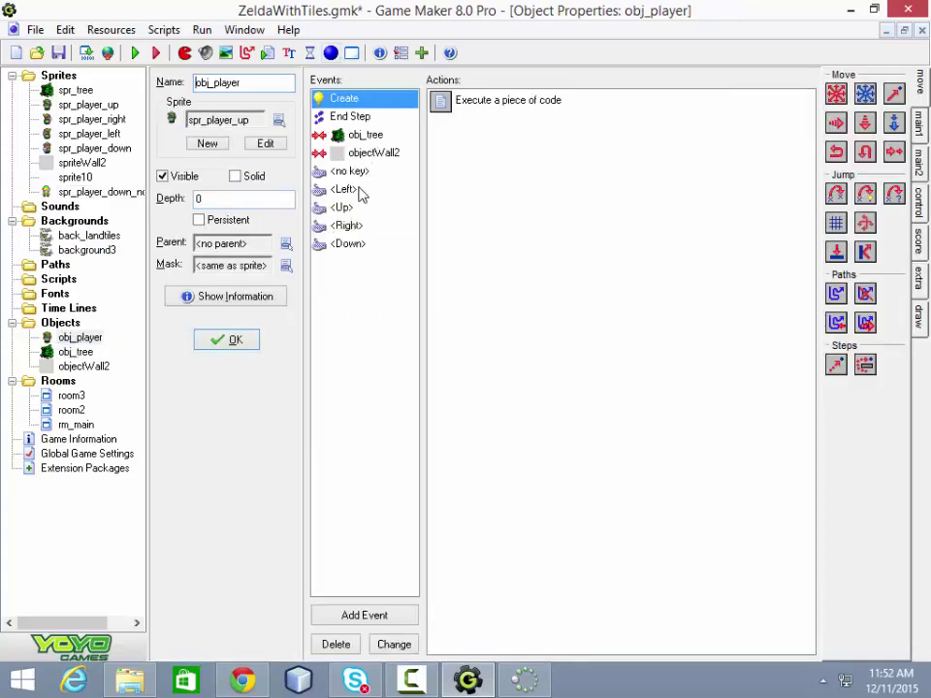
{"action": "left_click", "coordinate": [351, 244]}
{"action": "double_click", "coordinate": [498, 124]}
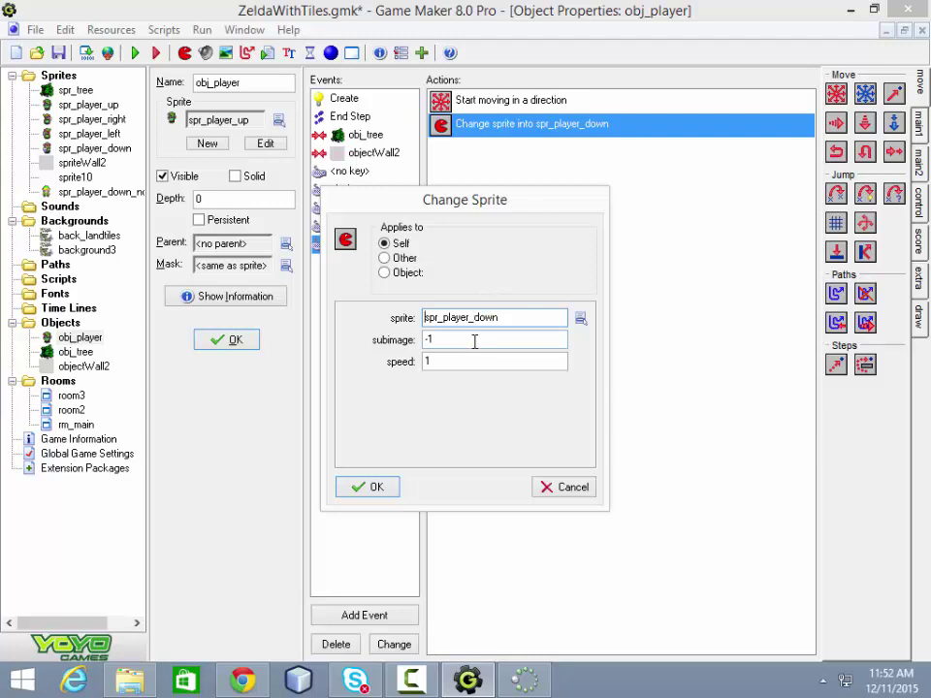
{"action": "left_click", "coordinate": [582, 320]}
{"action": "left_click", "coordinate": [374, 488]}
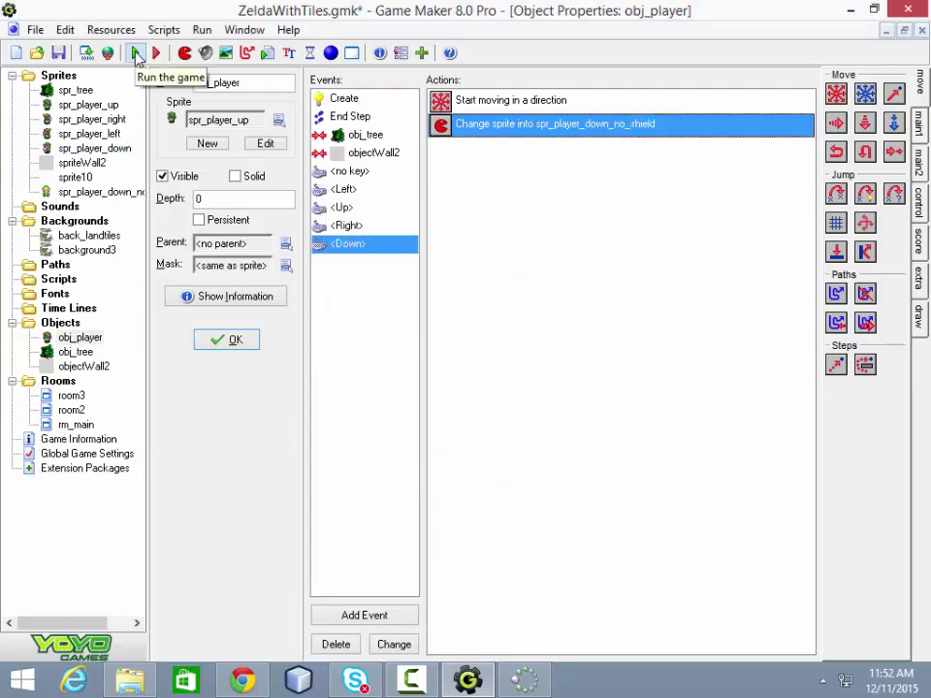
Run the game, walk the player in all directions to check the shieldless sprite's alignment, and close the game
{"action": "left_click", "coordinate": [135, 54]}
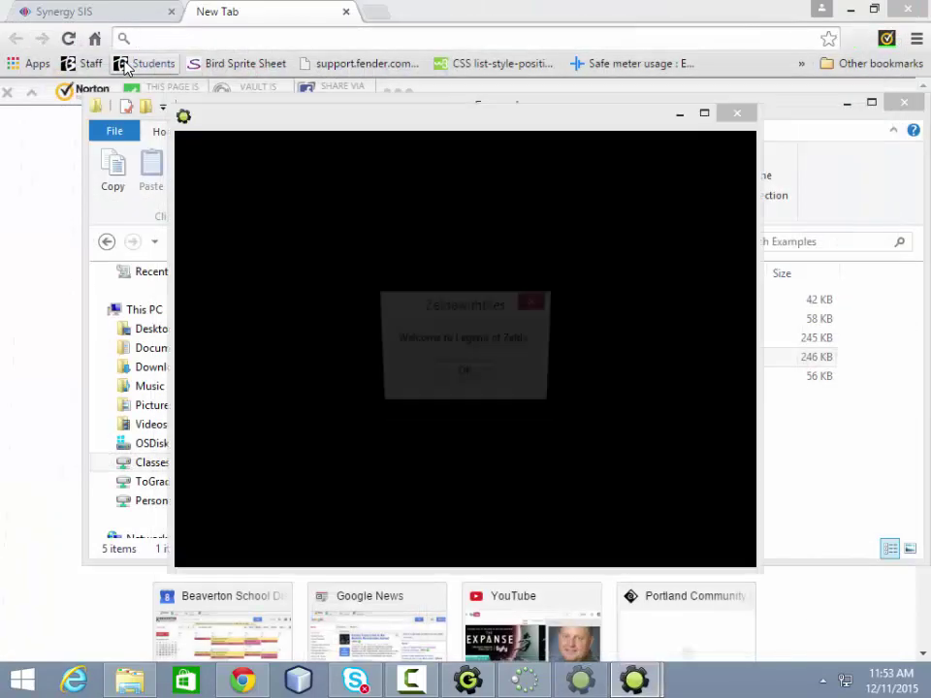
{"action": "key", "text": "Return"}
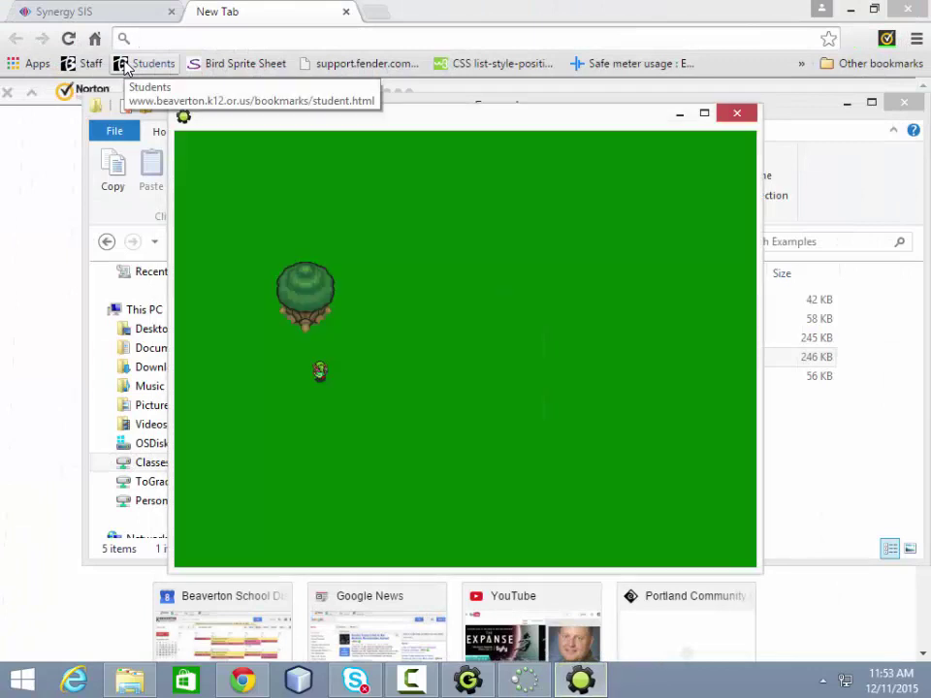
{"action": "key", "text": "Down"}
{"action": "key", "text": "Up"}
{"action": "key", "text": "Down"}
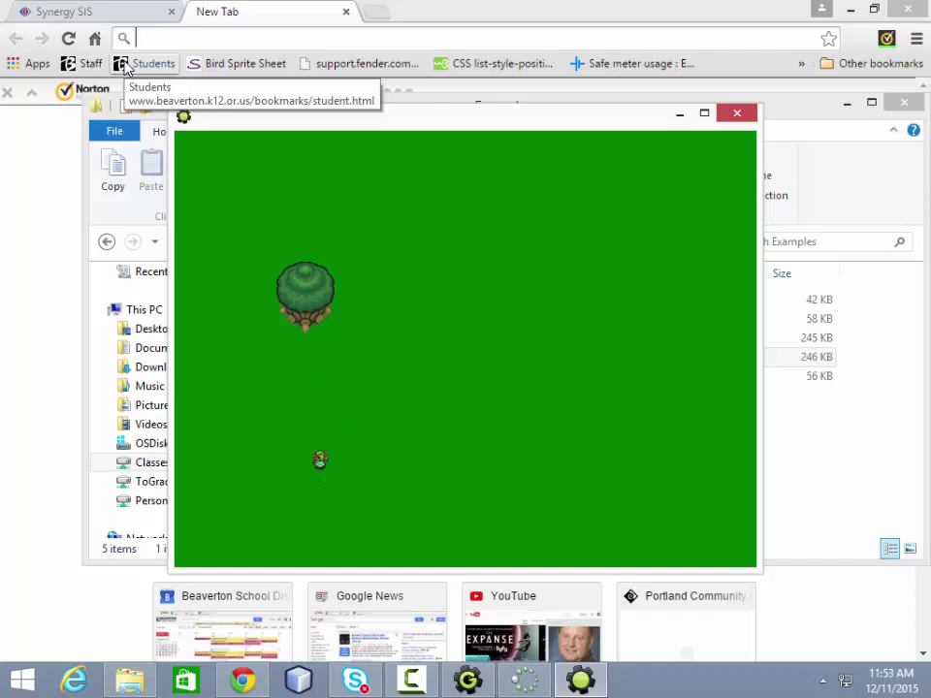
{"action": "key", "text": "Up"}
{"action": "key", "text": "Right"}
{"action": "key", "text": "Down"}
{"action": "key", "text": "Left"}
{"action": "key", "text": "Up"}
{"action": "key", "text": "Up"}
{"action": "key", "text": "Right"}
{"action": "key", "text": "Down"}
{"action": "key", "text": "Left"}
{"action": "key", "text": "Up"}
{"action": "key", "text": "Up"}
{"action": "key", "text": "Right"}
{"action": "key", "text": "Down"}
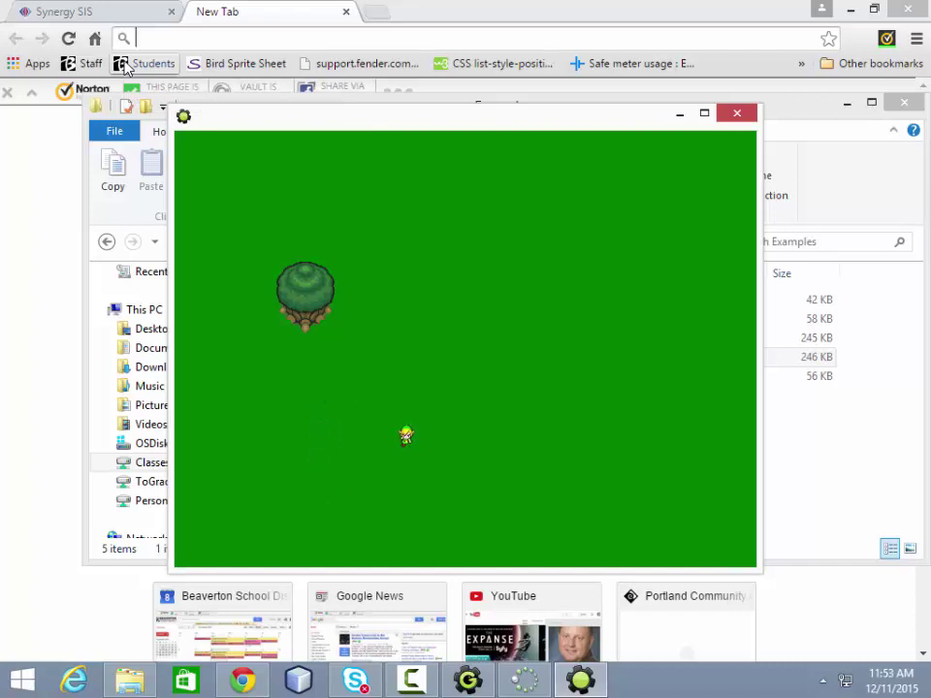
{"action": "key", "text": "Down"}
{"action": "key", "text": "Left"}
{"action": "key", "text": "Up"}
{"action": "key", "text": "Right"}
{"action": "key", "text": "Down"}
{"action": "key", "text": "Down"}
{"action": "key", "text": "Left"}
{"action": "key", "text": "Up"}
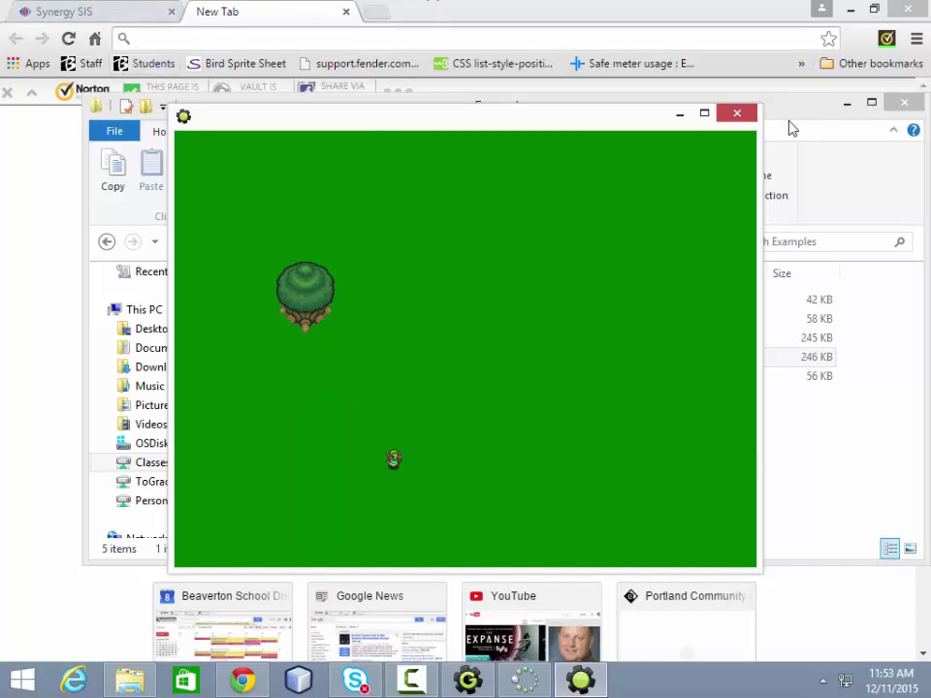
{"action": "left_click", "coordinate": [739, 114]}
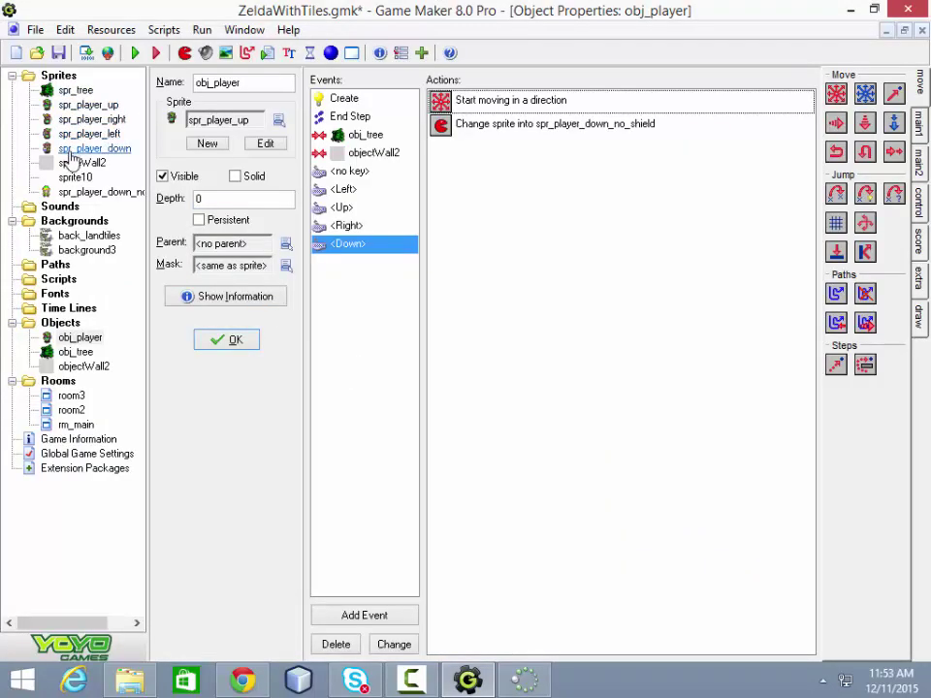
Check the origin of spr_player_down and set the origin of spr_player_down_no_shield to X 10, Y 22
{"action": "double_click", "coordinate": [72, 152]}
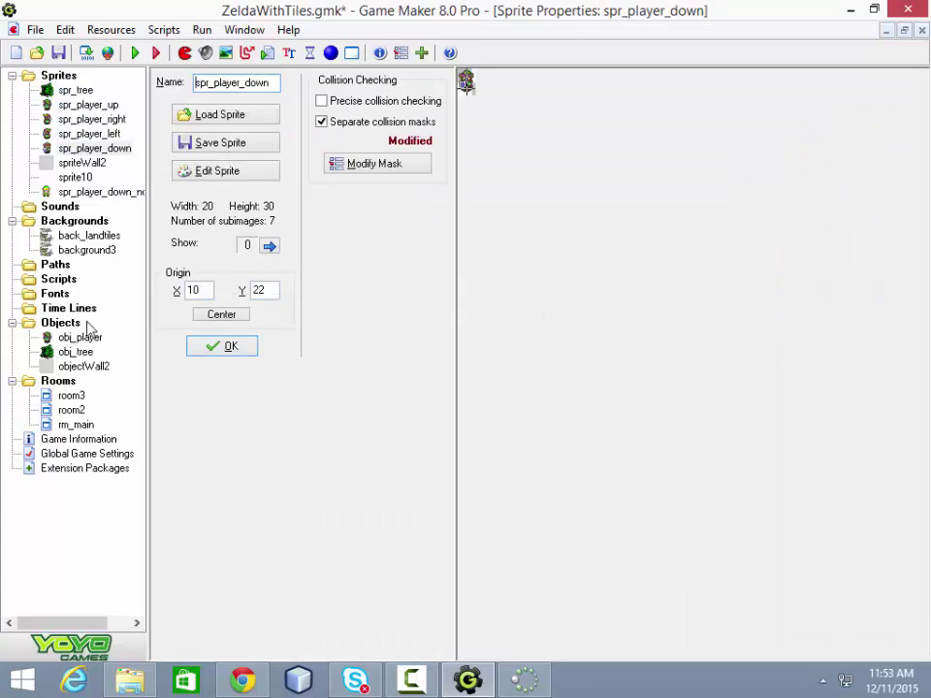
{"action": "double_click", "coordinate": [64, 190]}
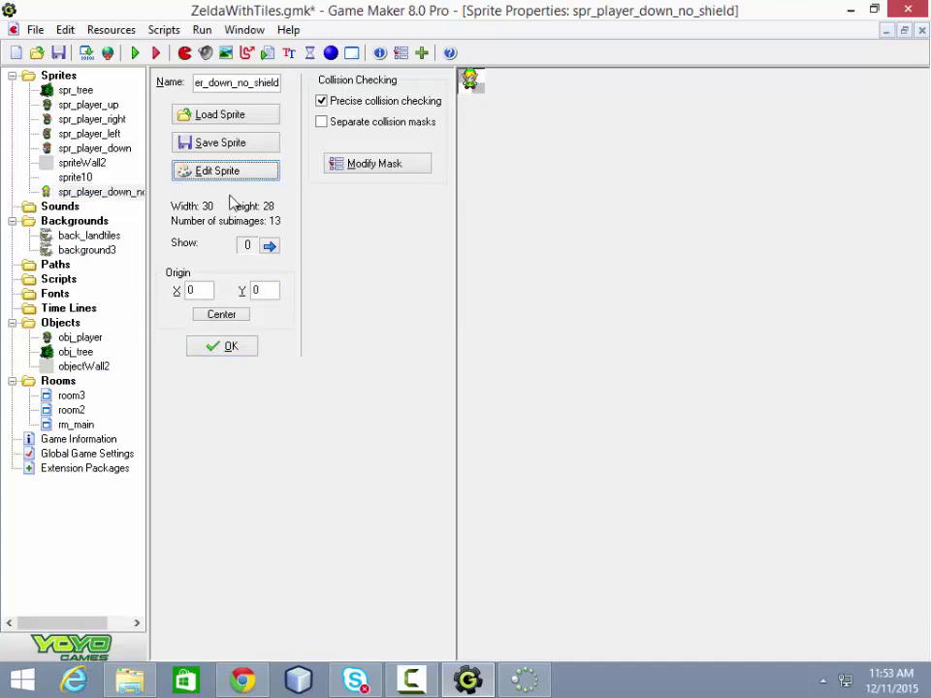
{"action": "left_click", "coordinate": [208, 295]}
{"action": "left_click_drag", "start_coordinate": [208, 294], "coordinate": [175, 296]}
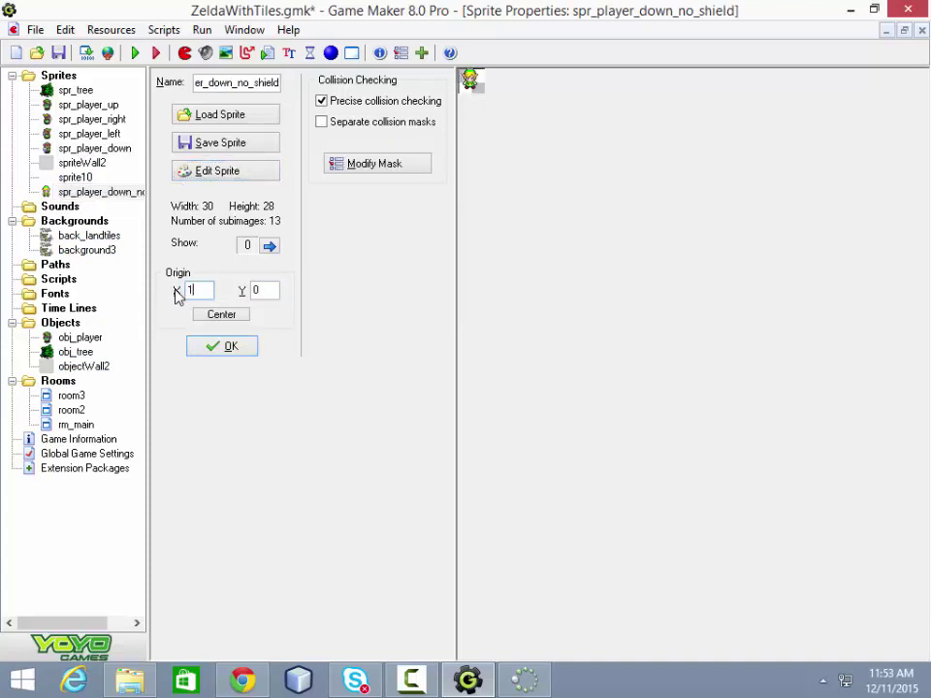
{"action": "type", "text": "10"}
{"action": "left_click", "coordinate": [260, 291]}
{"action": "left_click_drag", "start_coordinate": [262, 291], "coordinate": [247, 295]}
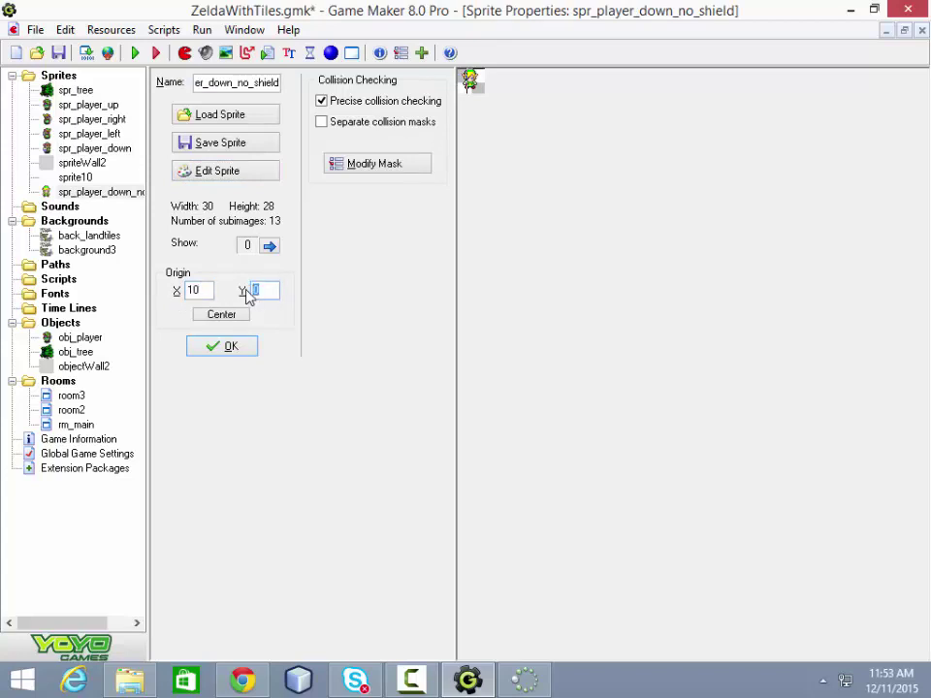
{"action": "type", "text": "22"}
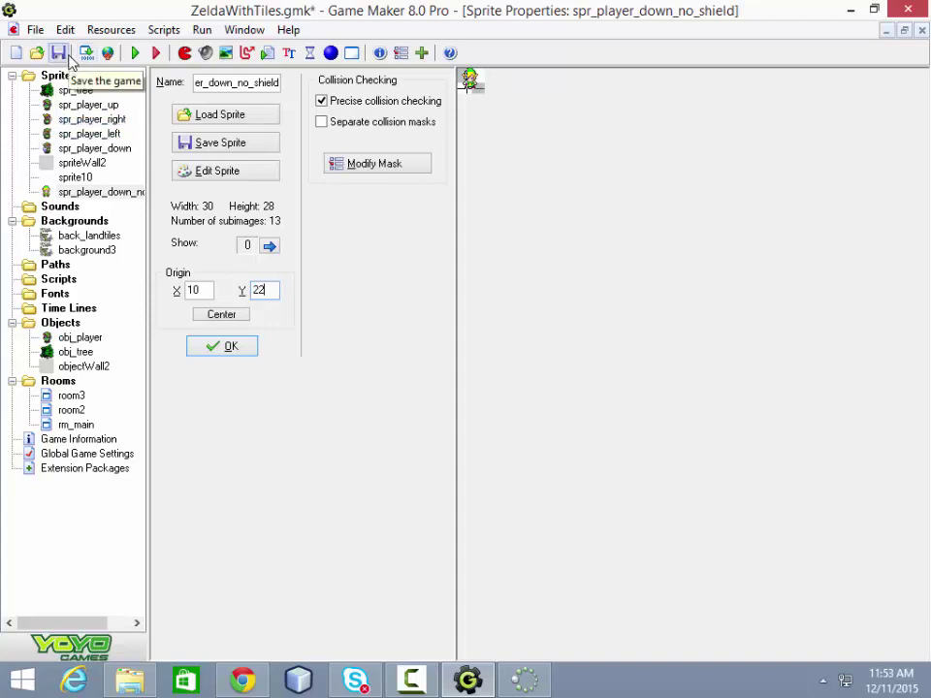
Run the game again, walk the player around to test the new sprite origin, and quit the game
{"action": "left_click", "coordinate": [136, 55]}
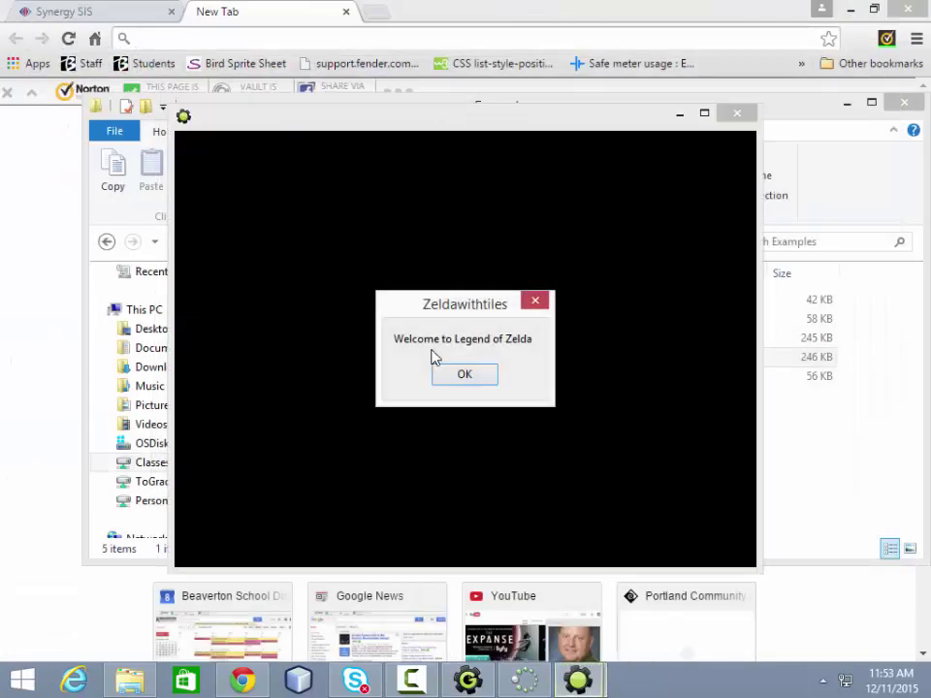
{"action": "key", "text": "Return"}
{"action": "key", "text": "Down"}
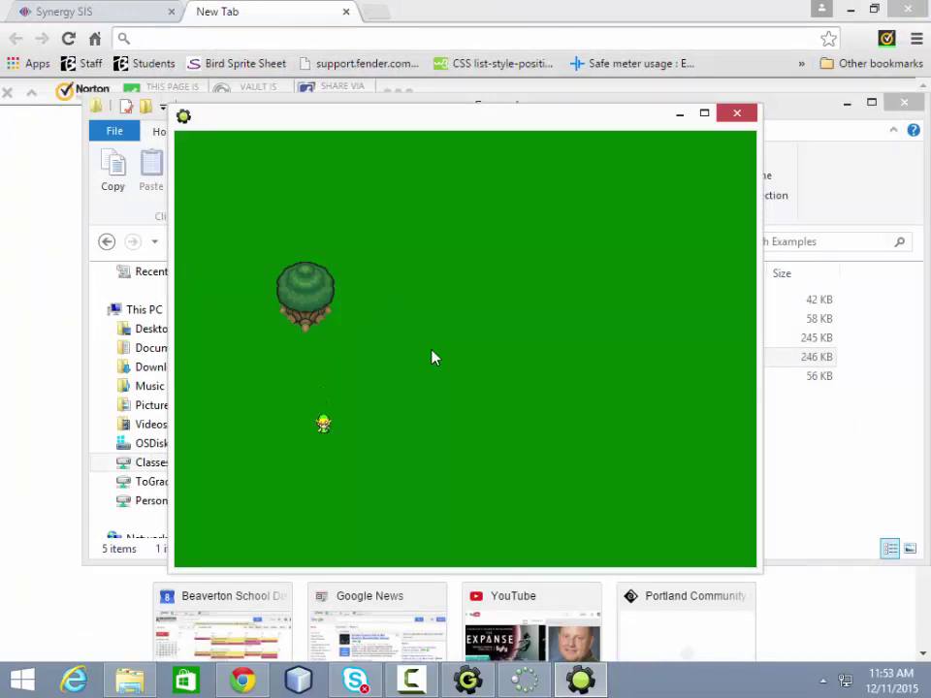
{"action": "key", "text": "Up"}
{"action": "key", "text": "Down"}
{"action": "key", "text": "Left"}
{"action": "key", "text": "Up"}
{"action": "key", "text": "Right"}
{"action": "key", "text": "Down"}
{"action": "key", "text": "Right"}
{"action": "key", "text": "Left"}
{"action": "key", "text": "Down"}
{"action": "key", "text": "Up"}
{"action": "key", "text": "Down"}
{"action": "key", "text": "Up"}
{"action": "key", "text": "Left"}
{"action": "key", "text": "Right"}
{"action": "key", "text": "Up"}
{"action": "key", "text": "Escape"}
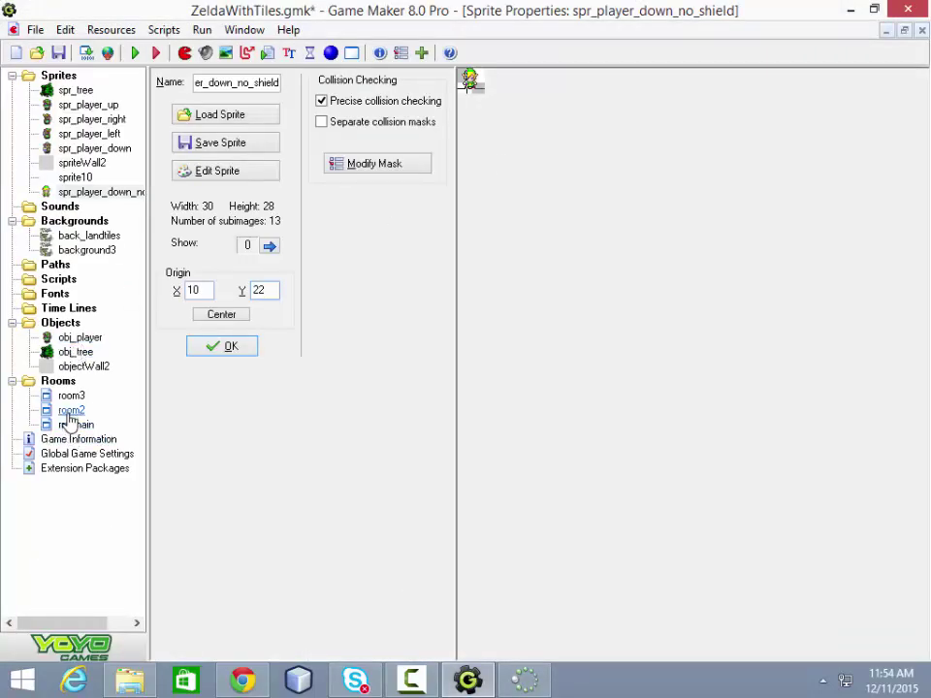
Reorder the rooms to room2, rm_main, room3, opening rm_main and room2 to view their layouts
{"action": "mouse_move", "coordinate": [69, 425]}
{"action": "left_mouse_down"}
{"action": "mouse_move", "coordinate": [70, 432]}
{"action": "mouse_move", "coordinate": [62, 395]}
{"action": "mouse_move", "coordinate": [73, 402]}
{"action": "left_mouse_up"}
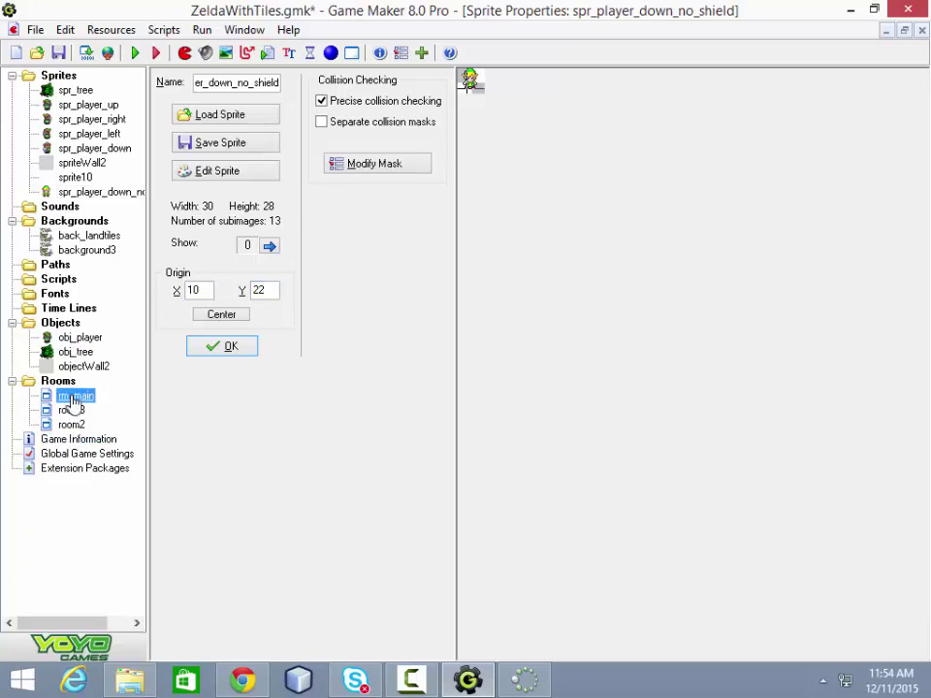
{"action": "double_click", "coordinate": [76, 397]}
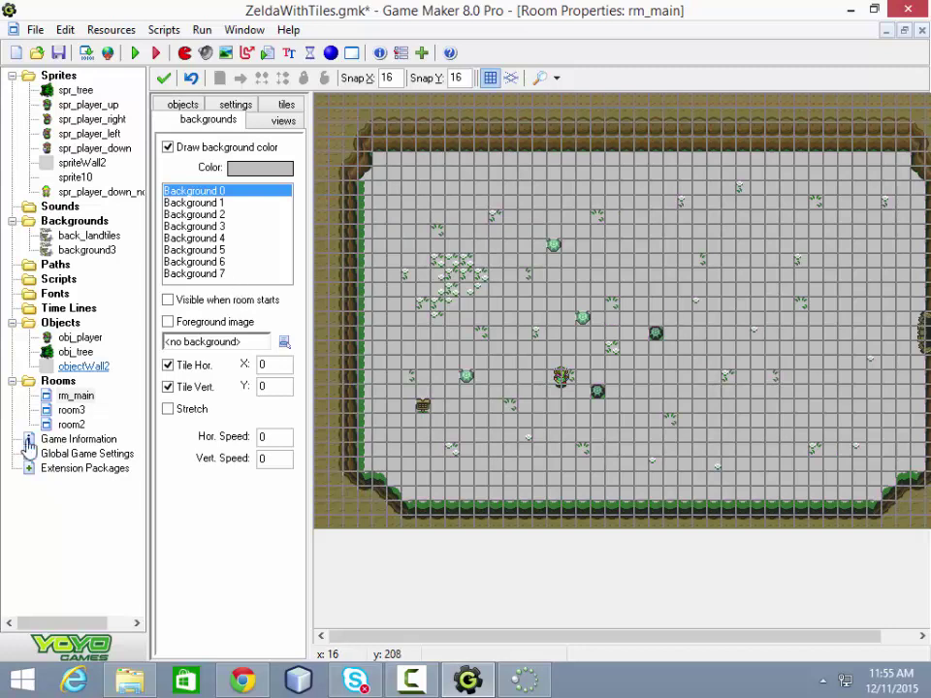
{"action": "left_click", "coordinate": [70, 411]}
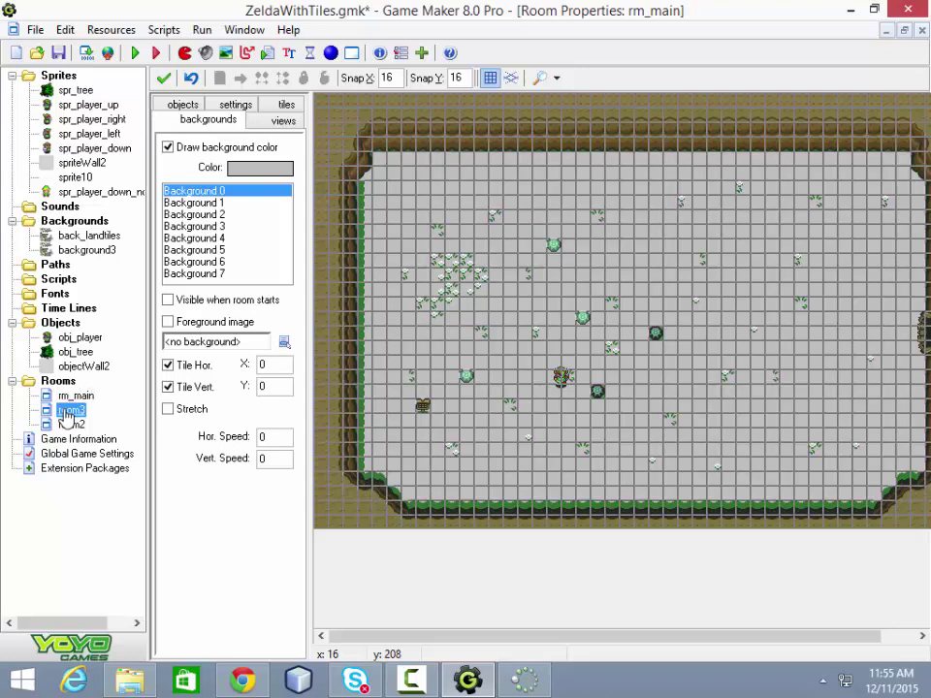
{"action": "left_click_drag", "start_coordinate": [66, 427], "coordinate": [60, 398]}
{"action": "double_click", "coordinate": [60, 398]}
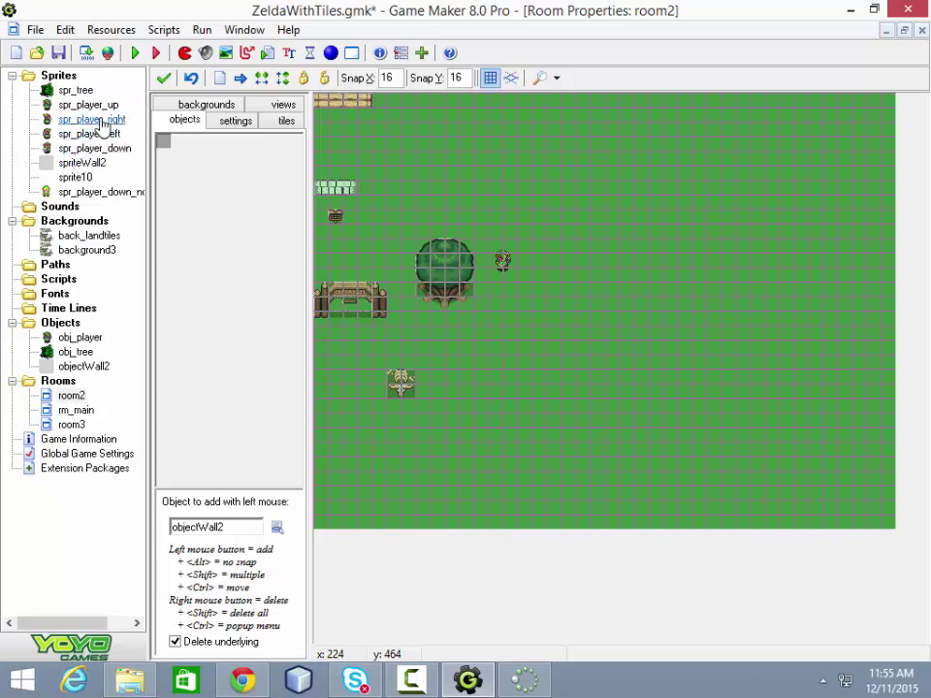
Run the game starting in room2 and walk the player around the skull, fence, tree and other tiles to test them
{"action": "left_click", "coordinate": [134, 52]}
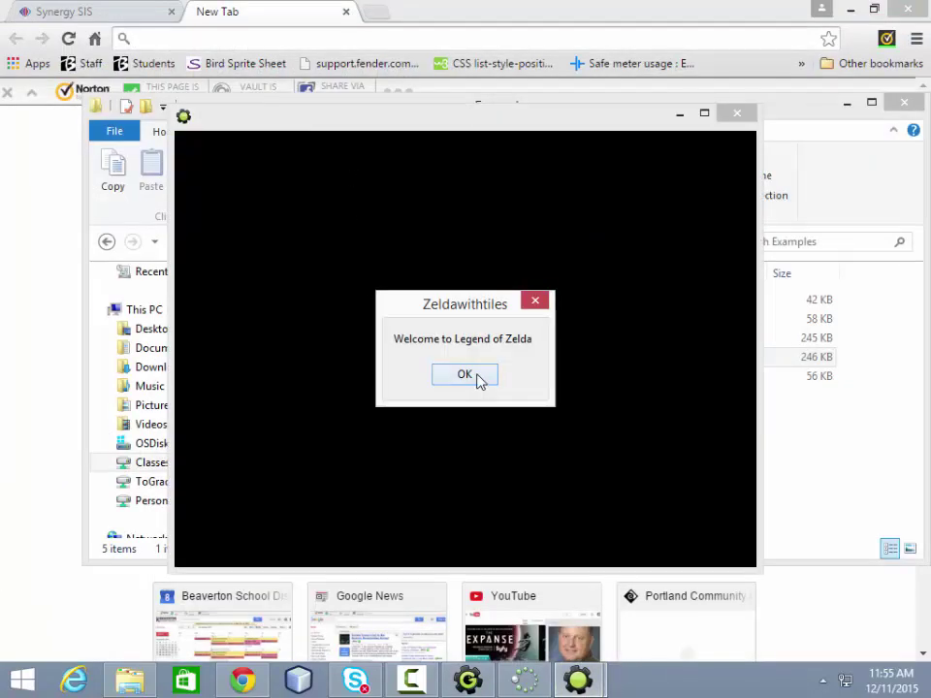
{"action": "left_click", "coordinate": [474, 375]}
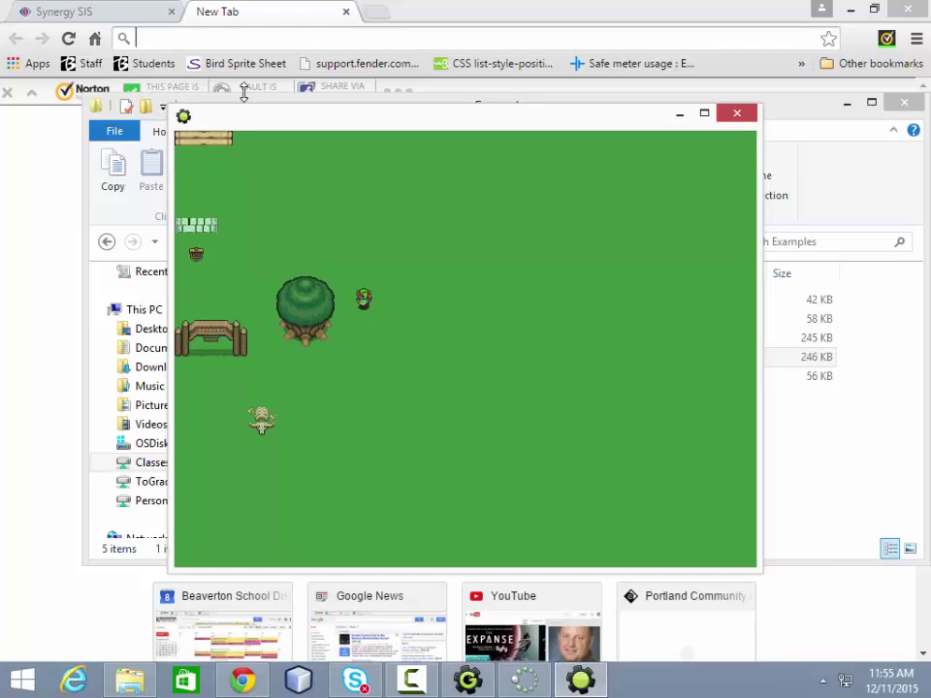
{"action": "key", "text": "Down"}
{"action": "key", "text": "Left"}
{"action": "key", "text": "Up"}
{"action": "key", "text": "Right"}
{"action": "key", "text": "Down"}
{"action": "key", "text": "Left"}
{"action": "key", "text": "Up"}
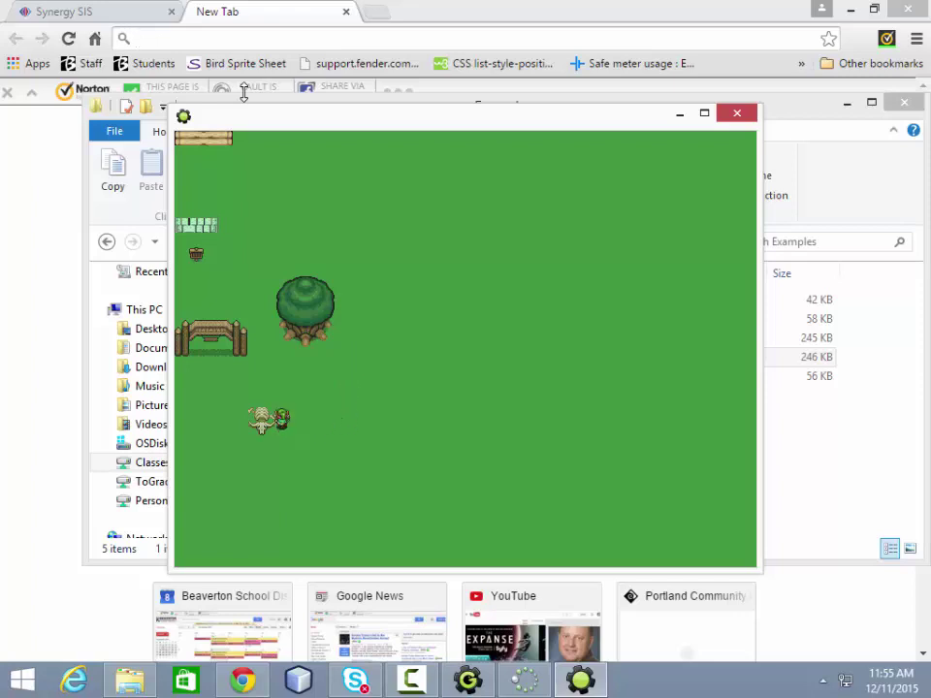
{"action": "key", "text": "Right"}
{"action": "key", "text": "Left"}
{"action": "key", "text": "Up"}
{"action": "key", "text": "Left"}
{"action": "key", "text": "Left"}
{"action": "key", "text": "Up"}
{"action": "key", "text": "Up"}
{"action": "key", "text": "Right"}
{"action": "key", "text": "Up"}
{"action": "key", "text": "Up"}
{"action": "key", "text": "Left"}
{"action": "key", "text": "Down"}
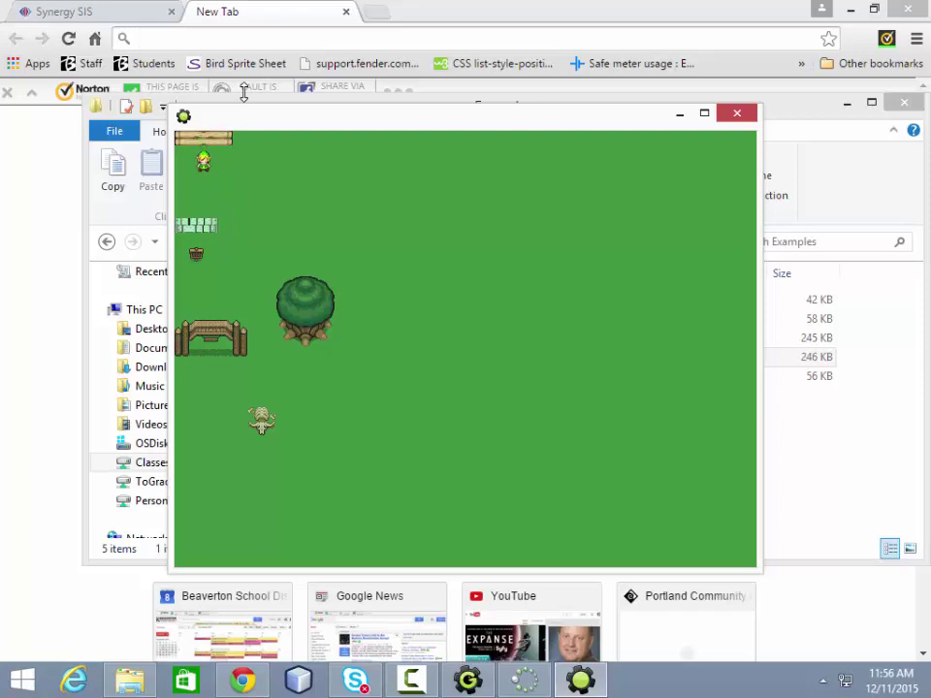